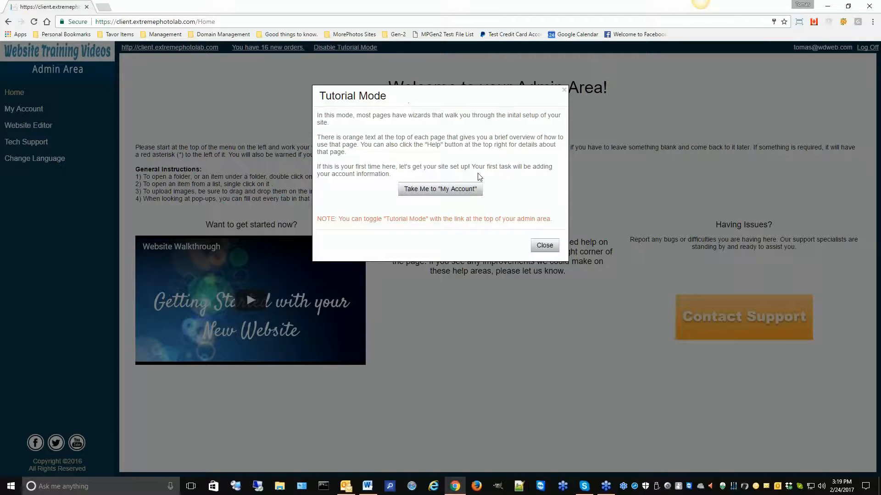
# - Dismiss the Tutorial Mode popup, play the Website Walkthrough video on the welcome page, and reload Home
pyautogui.click(544, 246)
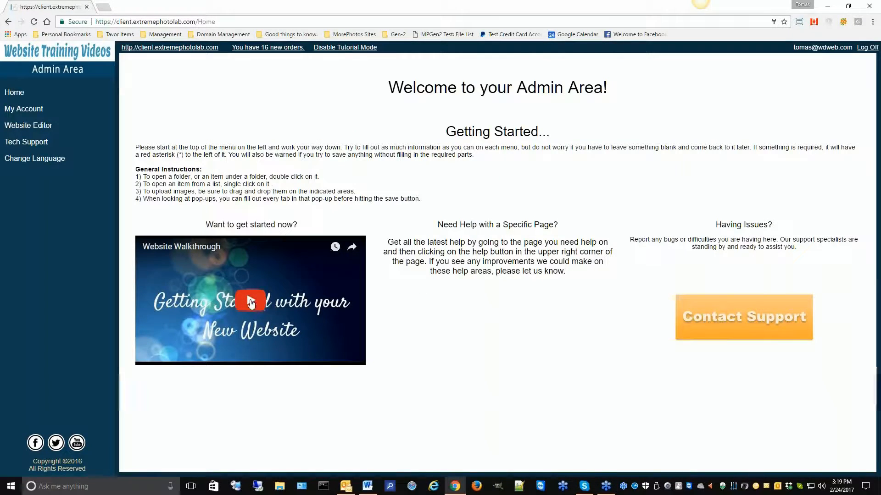
pyautogui.click(250, 303)
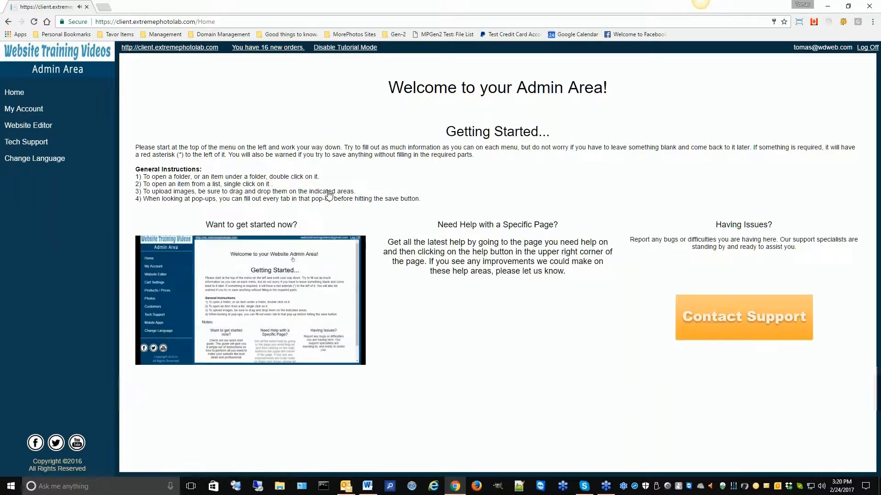
pyautogui.click(14, 92)
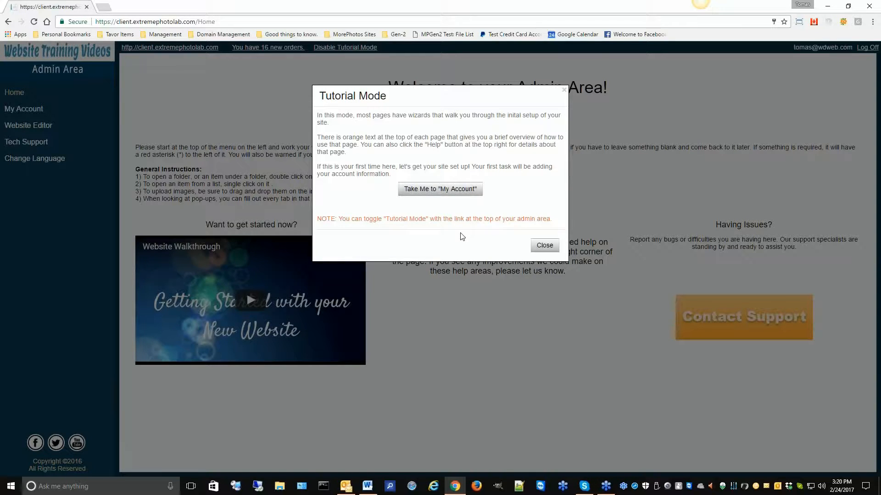
# - Go to My Account from the Tutorial Mode popup, then move the Account Information tutorial popup lower and close it
pyautogui.click(442, 191)
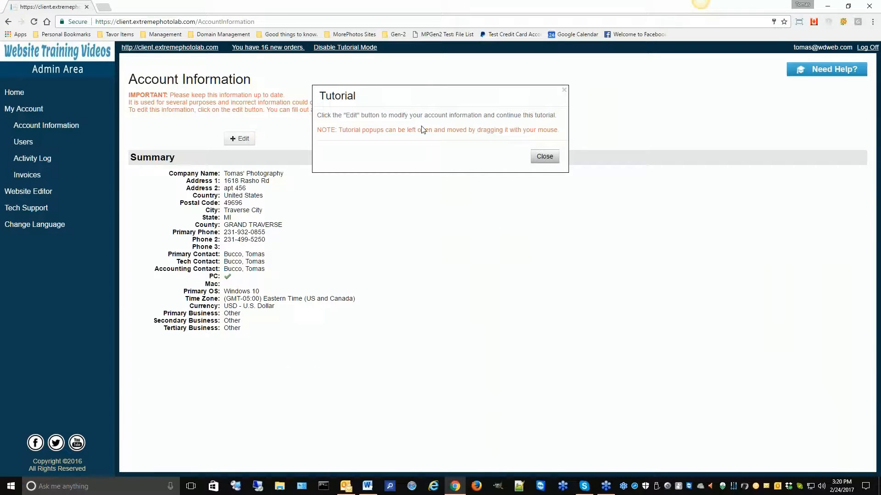
pyautogui.moveTo(401, 92); pyautogui.dragTo(402, 137)
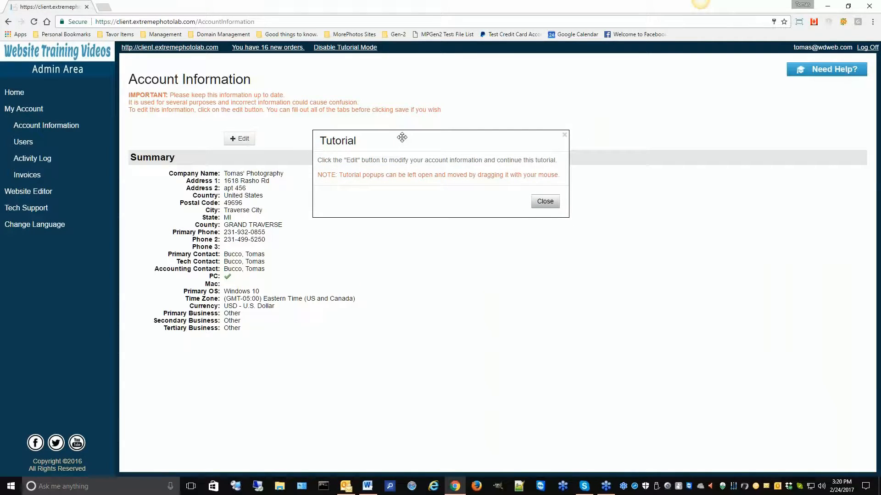
pyautogui.click(545, 201)
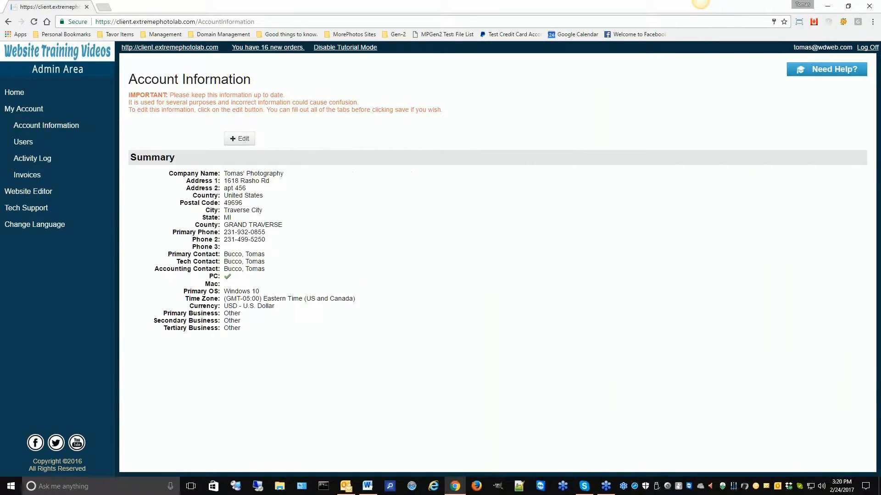
# - Disable Tutorial Mode and enable it again, dismissing both confirmation popups
pyautogui.click(347, 48)
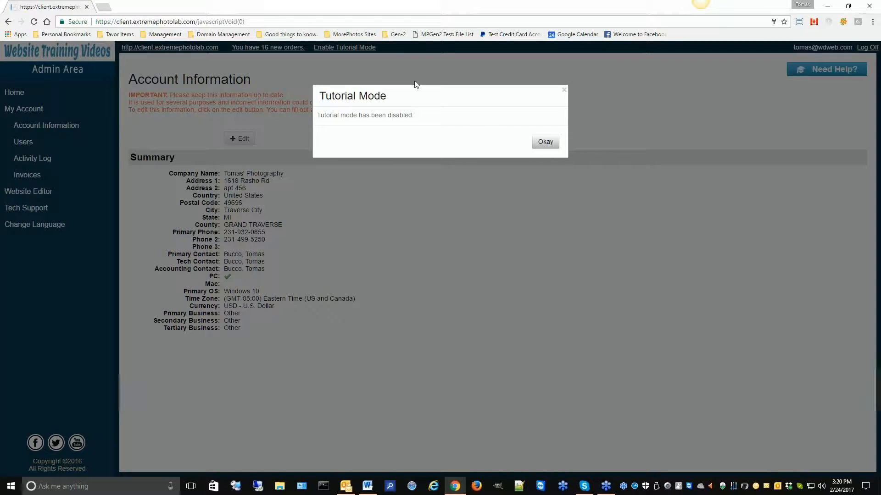
pyautogui.click(542, 139)
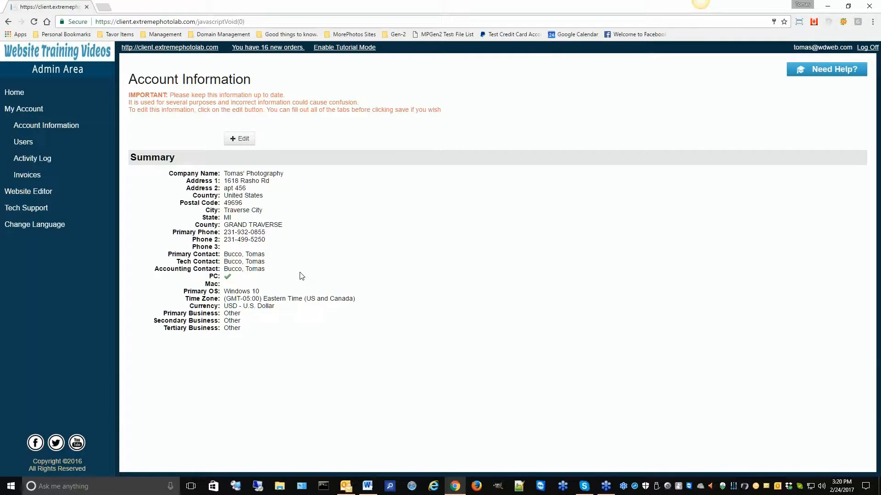
pyautogui.click(337, 48)
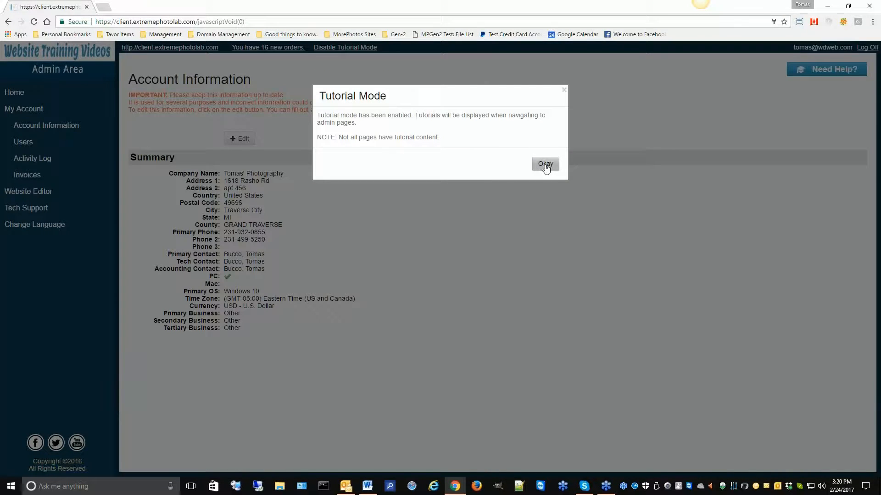
pyautogui.moveTo(439, 102); pyautogui.dragTo(588, 138)
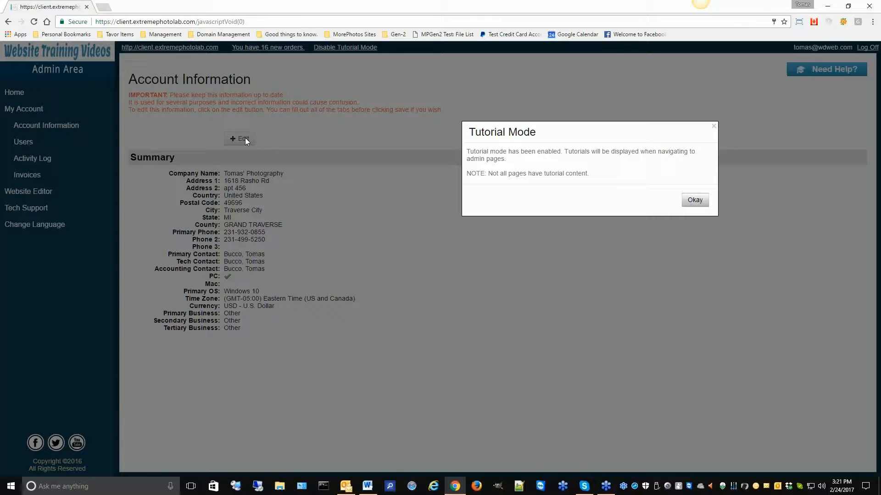
pyautogui.click(695, 201)
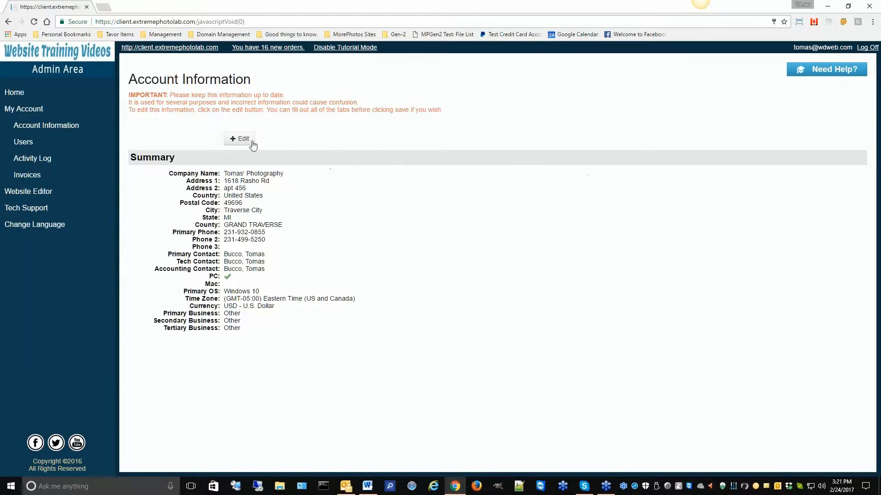
# - Open the account information for editing and examine the tutorial tips for Shipping Info, Contact Info, System Settings and Business Category
pyautogui.click(237, 139)
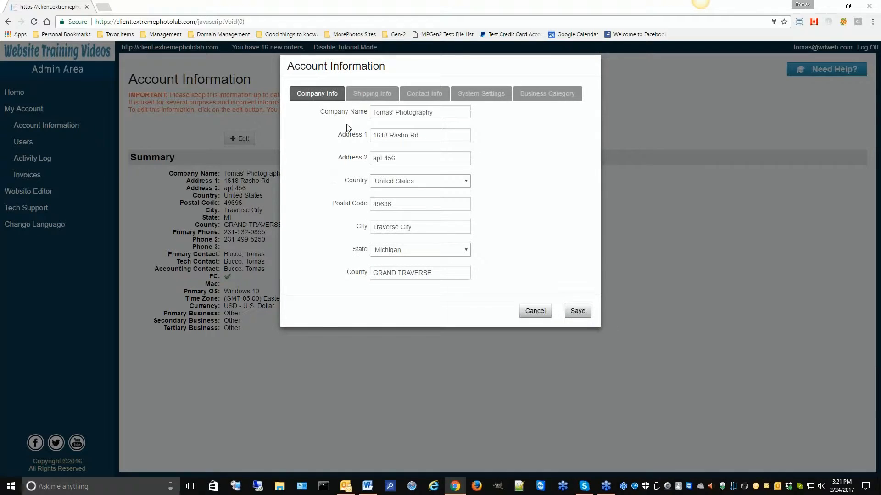
pyautogui.moveTo(372, 95); pyautogui.dragTo(577, 125)
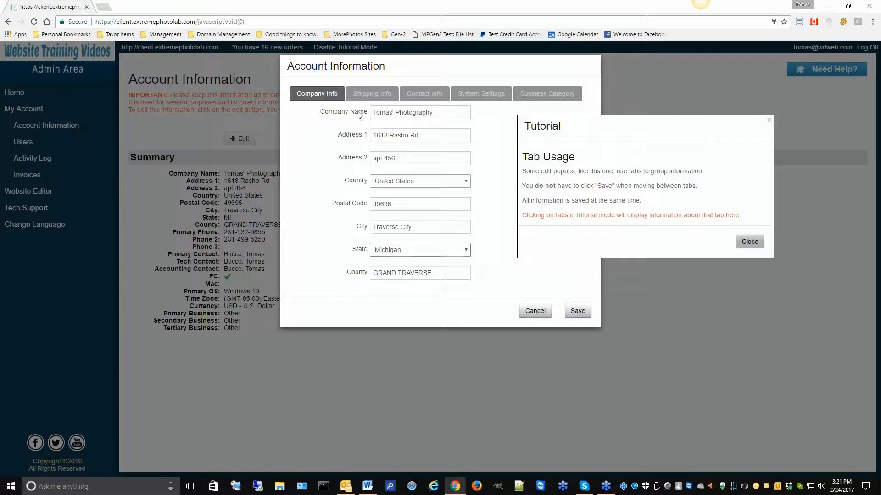
pyautogui.click(387, 93)
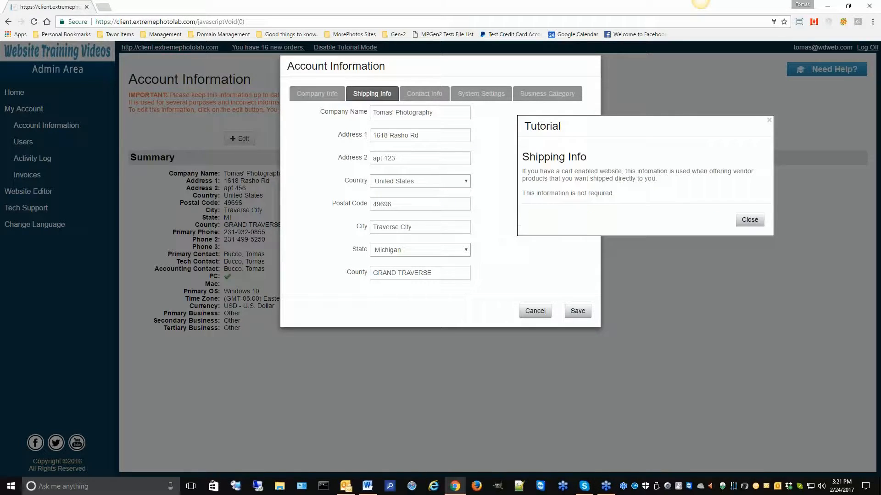
pyautogui.click(419, 96)
pyautogui.click(464, 97)
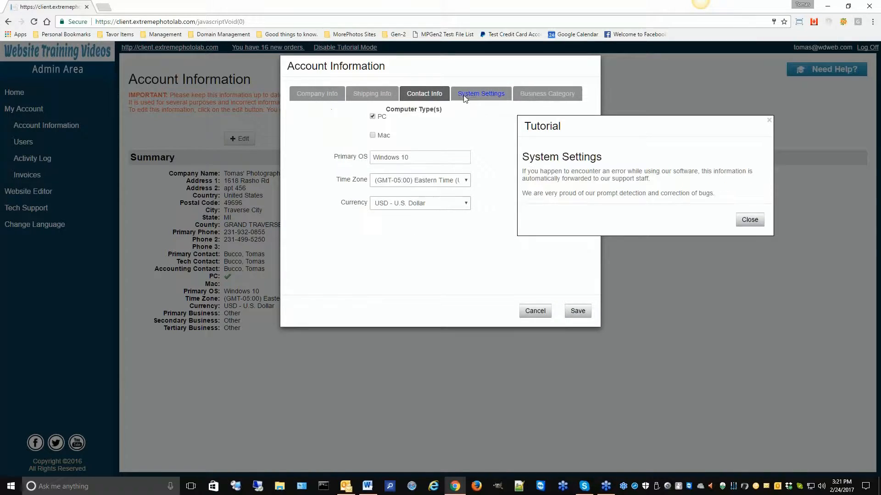
pyautogui.click(532, 93)
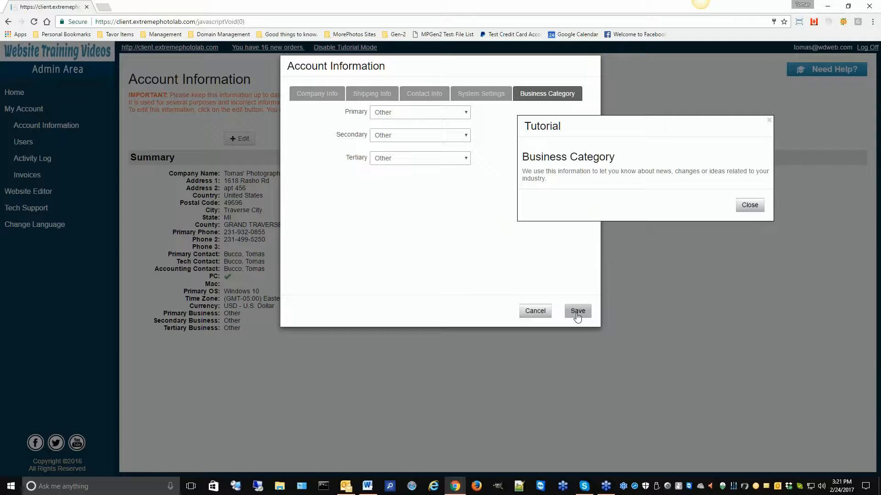
# - Review the Company Info, Shipping Info and Contact Info sections, then save the account information and dismiss the tutorial message
pyautogui.click(312, 98)
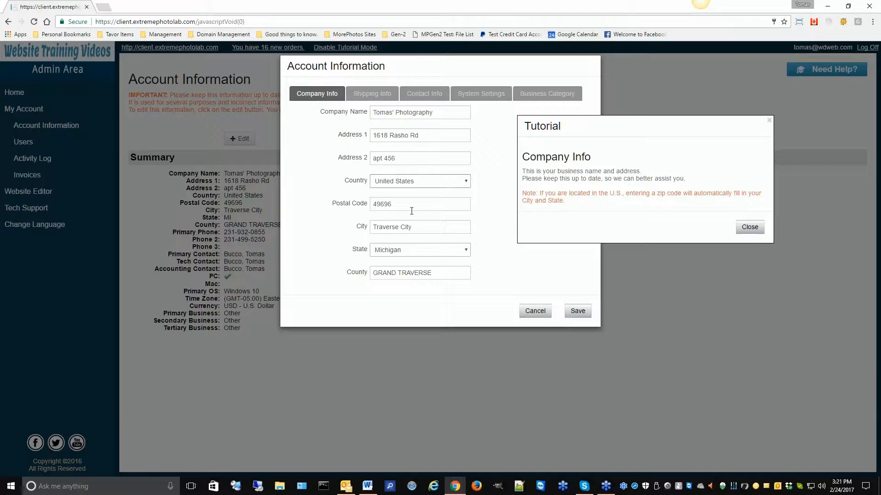
pyautogui.click(372, 98)
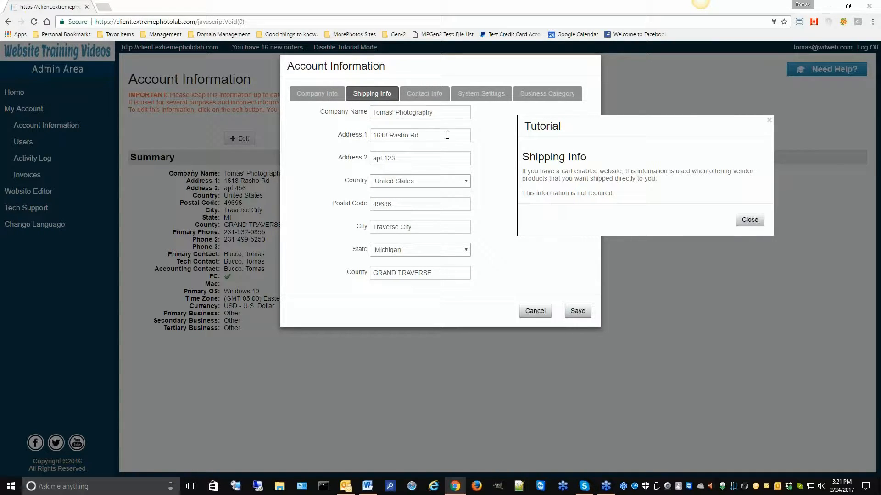
pyautogui.click(424, 94)
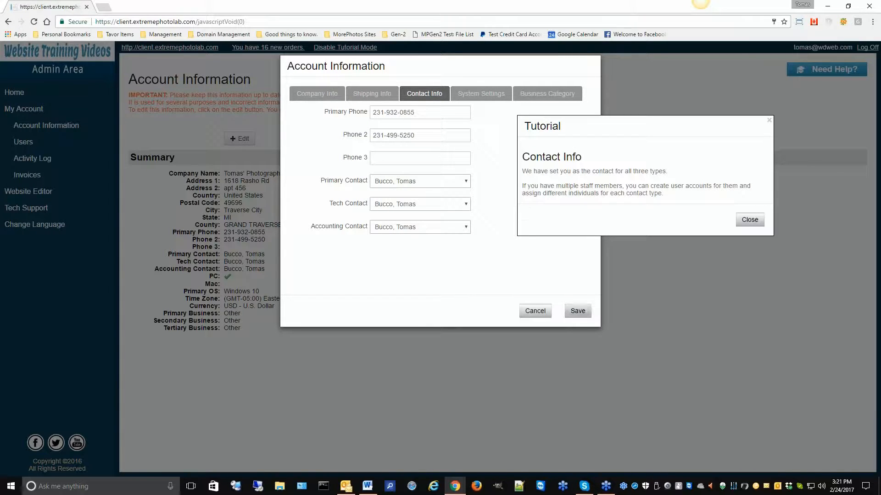
pyautogui.click(577, 311)
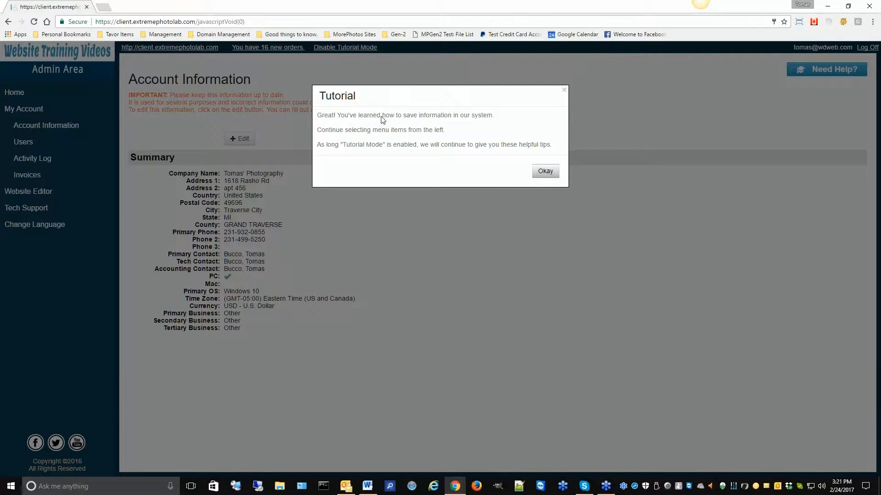
pyautogui.click(544, 173)
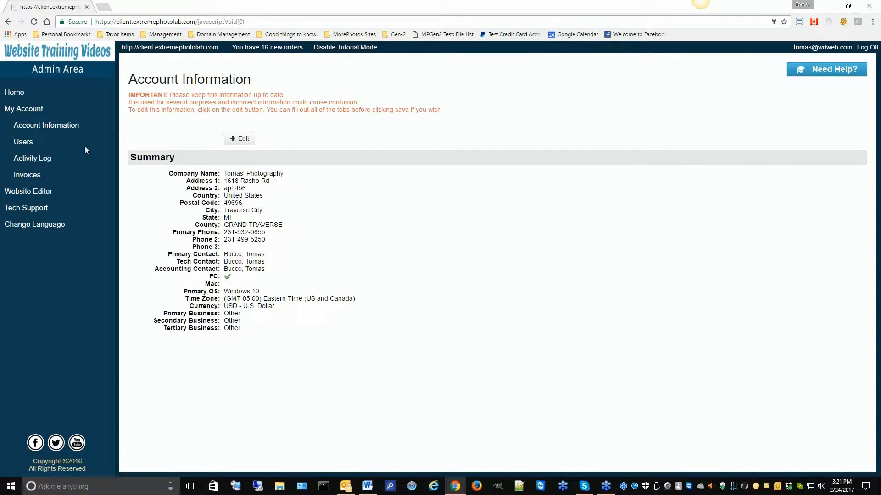
# - Open the account's Users page, move its tutorial popup below the user list and close the popup
pyautogui.click(24, 144)
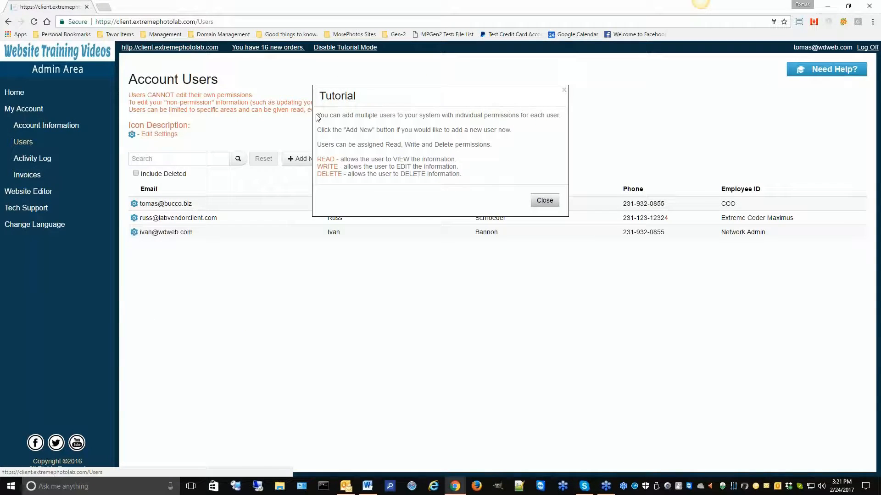
pyautogui.moveTo(395, 94); pyautogui.dragTo(393, 275)
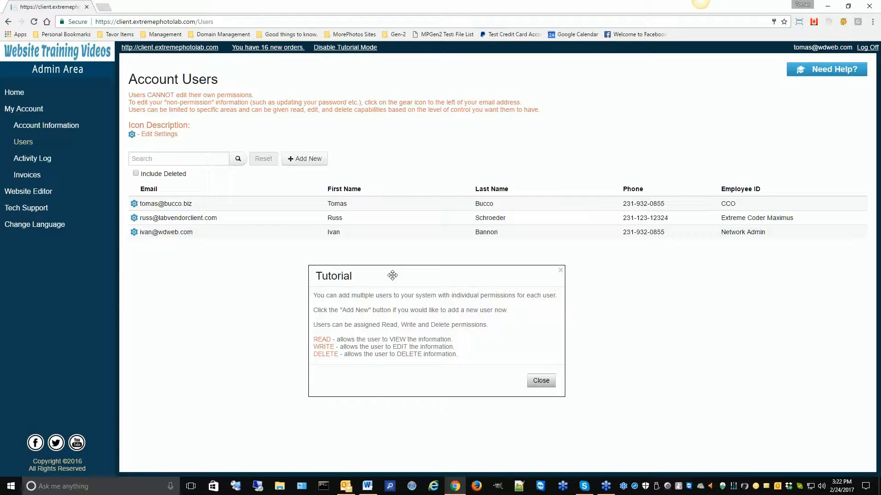
pyautogui.click(536, 380)
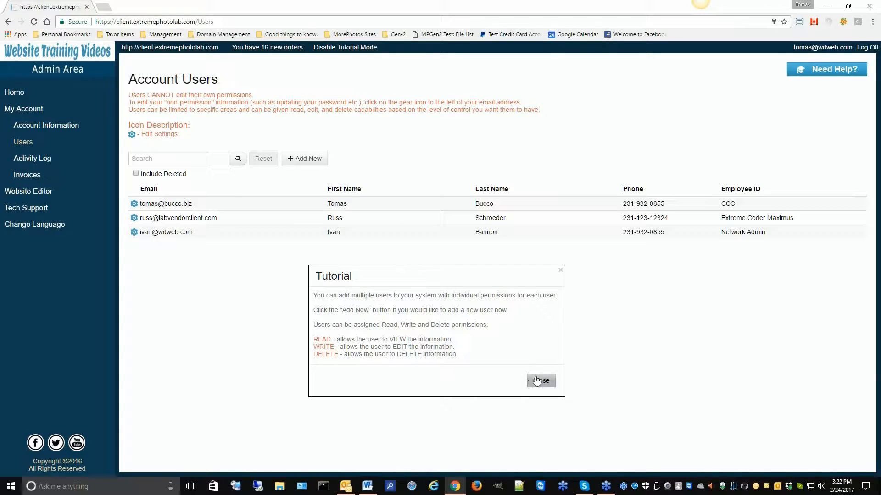
# - Examine the User Information and User Permissions sections of a new user form, then cancel it
pyautogui.click(299, 158)
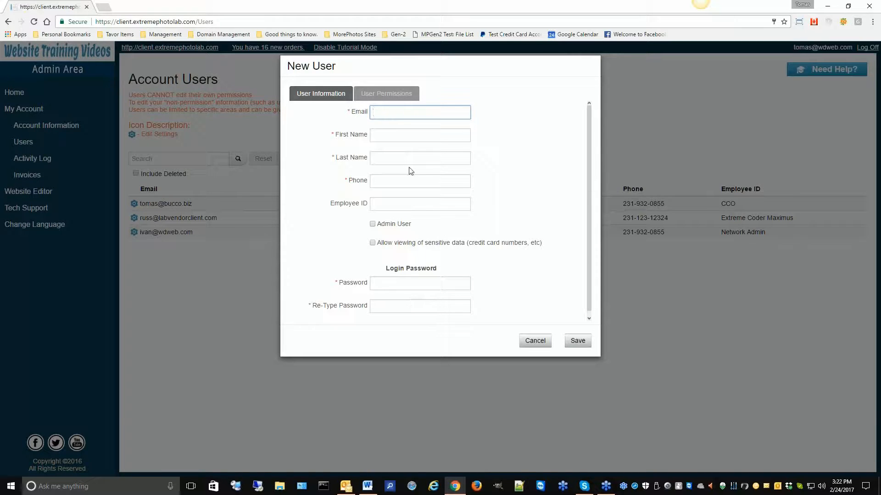
pyautogui.click(385, 94)
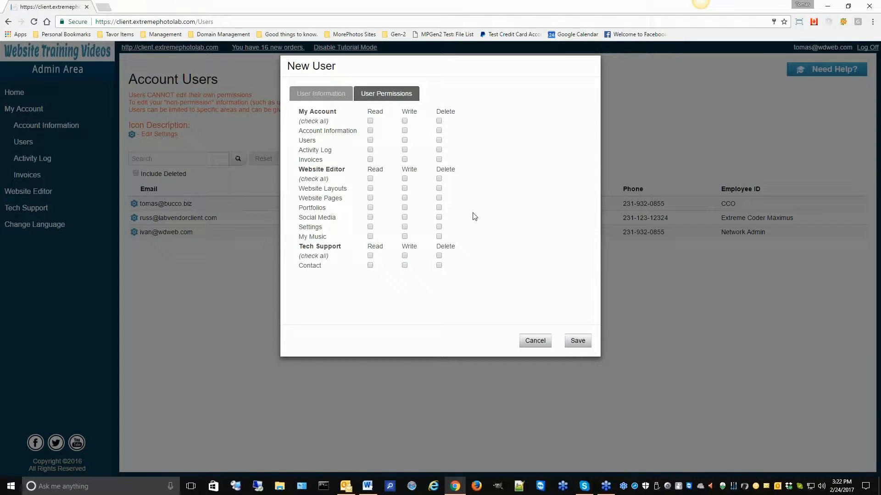
pyautogui.click(536, 341)
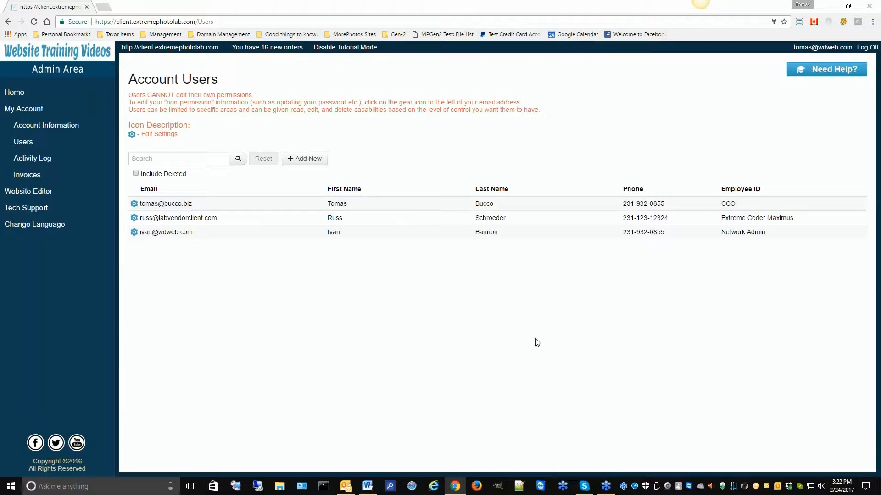
# - Examine the newest entry's creation date in the Activity Log and view the Invoices page
pyautogui.click(32, 161)
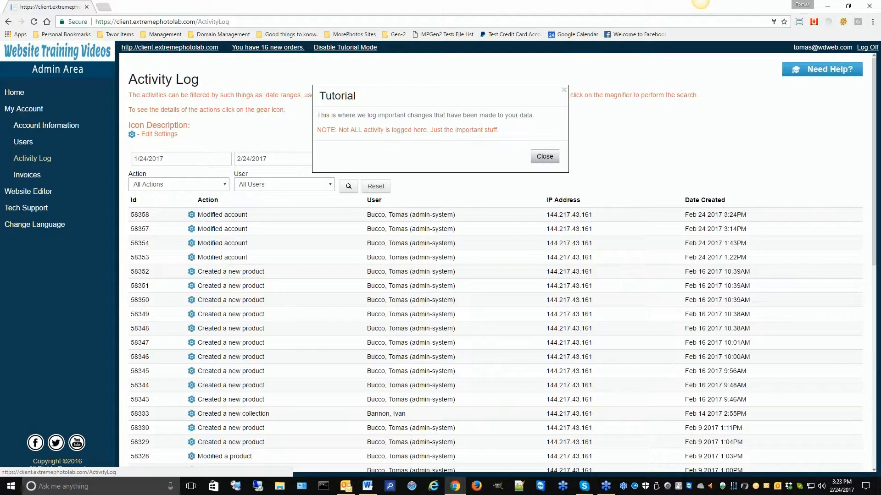
pyautogui.click(544, 156)
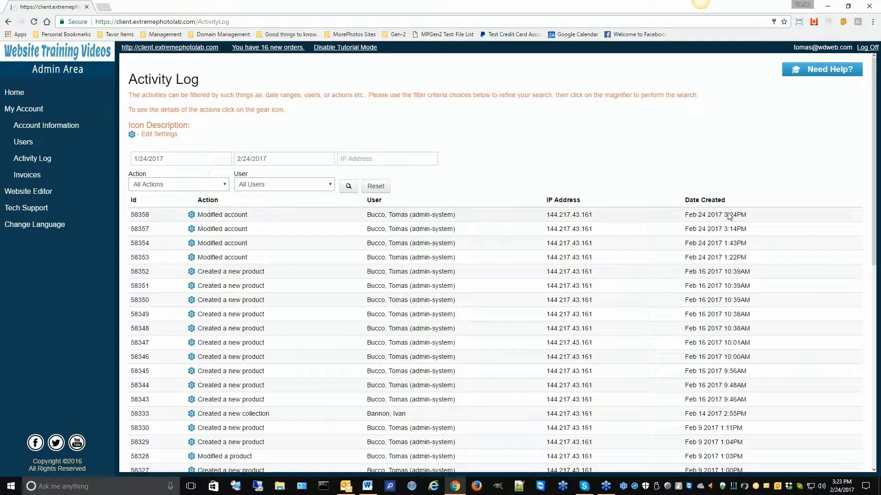
pyautogui.moveTo(685, 217); pyautogui.dragTo(759, 214)
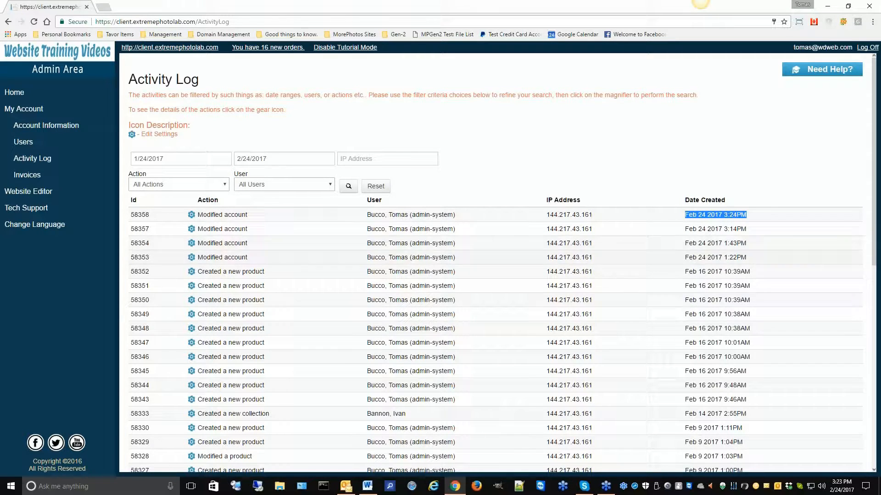
pyautogui.click(26, 177)
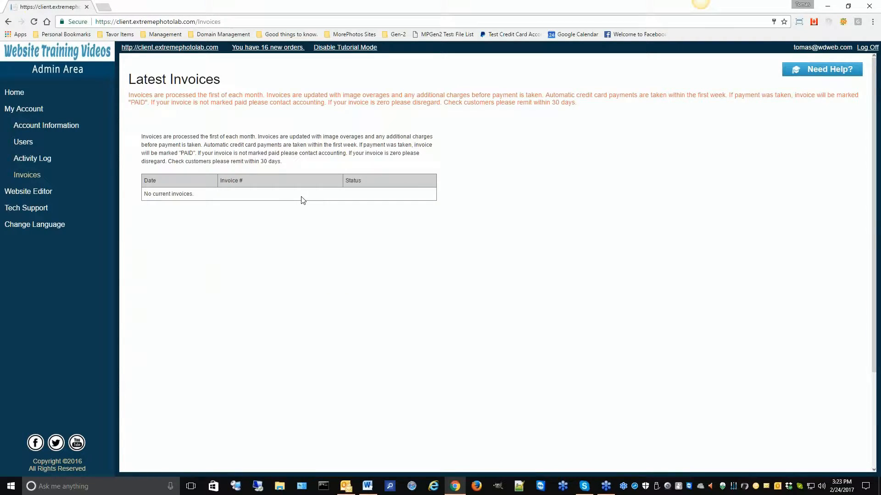
# - Open My Music under Website Editor, move the tutorial popup clear of the page text, and highlight the .mp3 note and legal terms
pyautogui.click(40, 193)
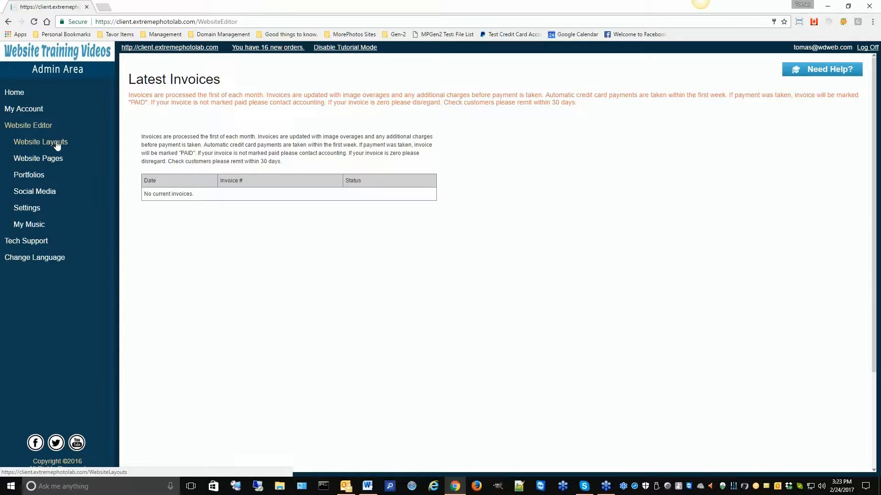
pyautogui.click(53, 163)
pyautogui.click(28, 226)
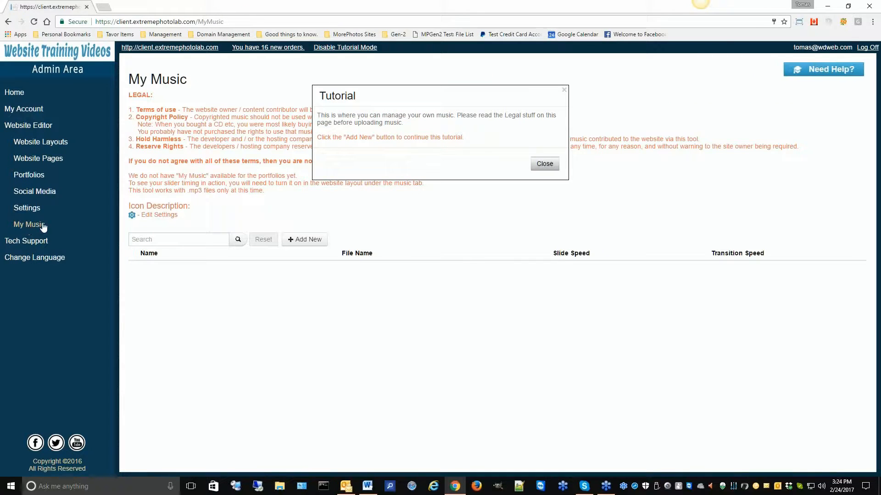
pyautogui.moveTo(382, 96); pyautogui.dragTo(377, 264)
pyautogui.doubleClick(194, 191)
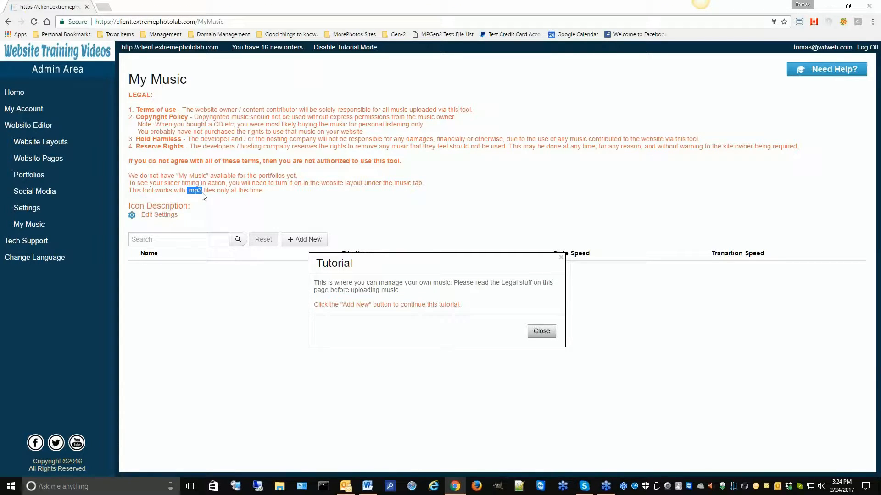
pyautogui.moveTo(405, 163); pyautogui.dragTo(131, 94)
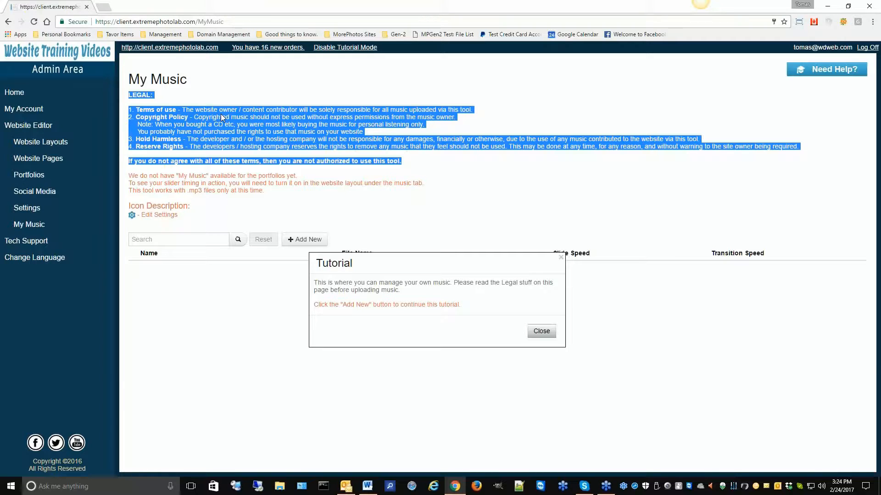
# - Close the My Music tutorial popup, open the Site Settings for editing and move the General tutorial popup clear of the form
pyautogui.click(541, 331)
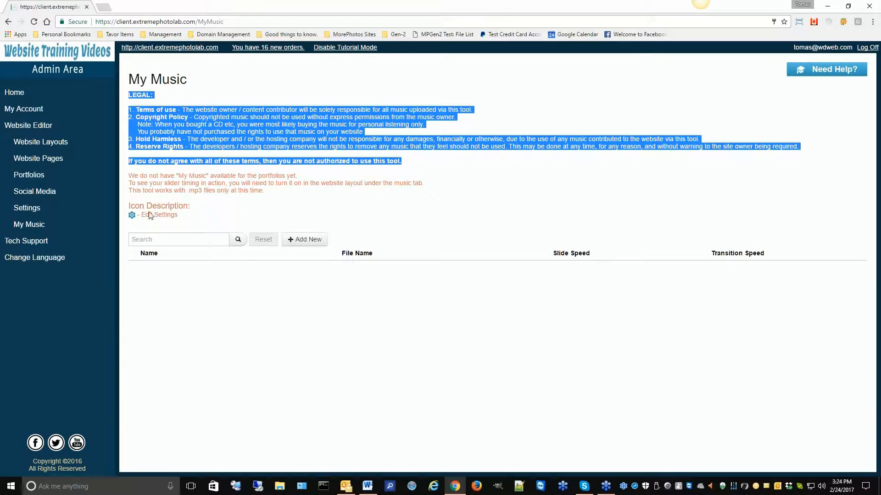
pyautogui.click(34, 209)
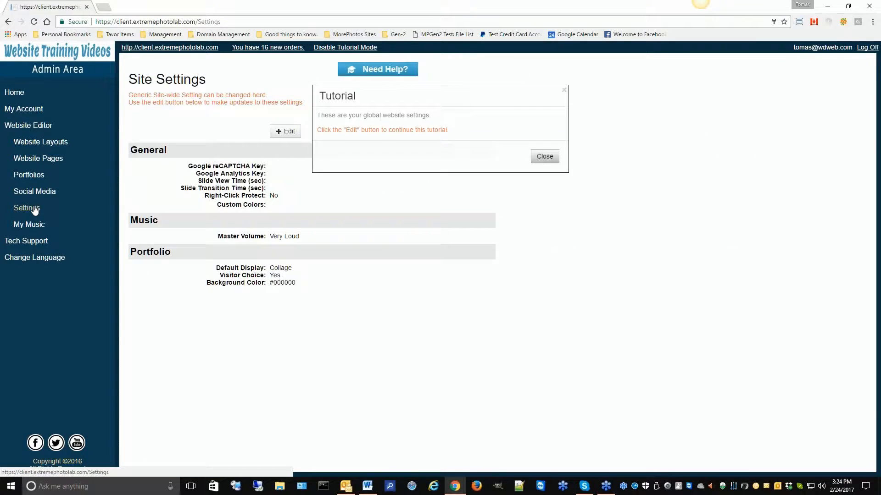
pyautogui.moveTo(404, 95); pyautogui.dragTo(574, 125)
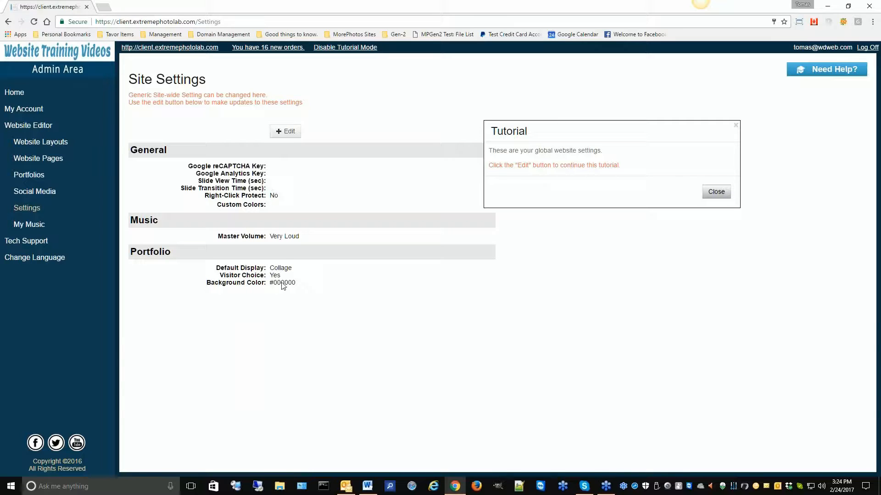
pyautogui.click(284, 132)
pyautogui.moveTo(543, 132); pyautogui.dragTo(657, 120)
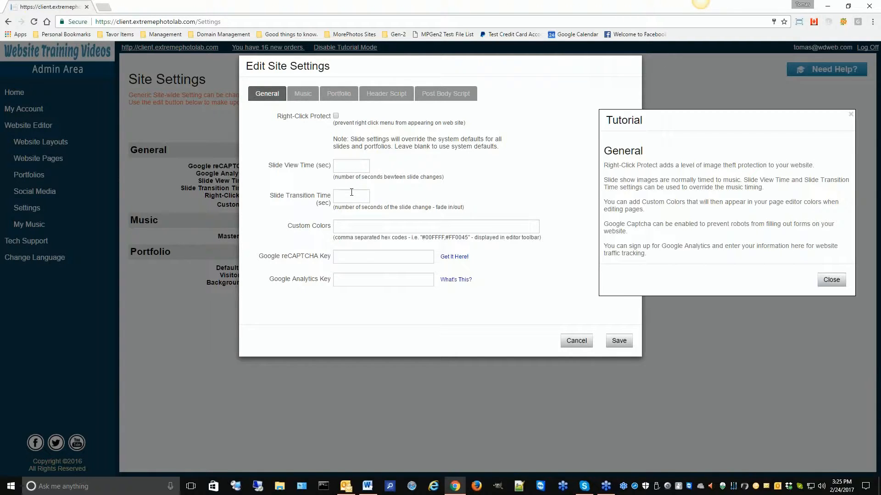
# - Enter #ff00FF as a custom color in the General site settings and set the music's master volume to Medium
pyautogui.click(358, 228)
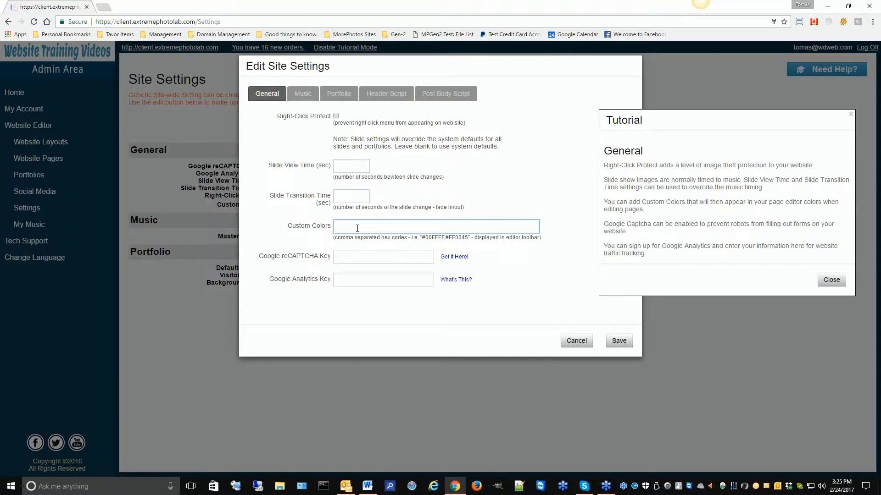
pyautogui.write('#ff00FF')
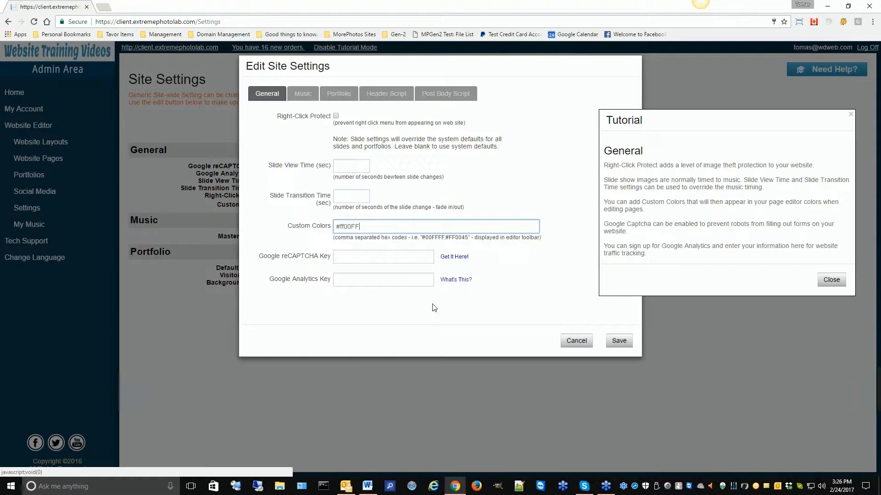
pyautogui.click(305, 97)
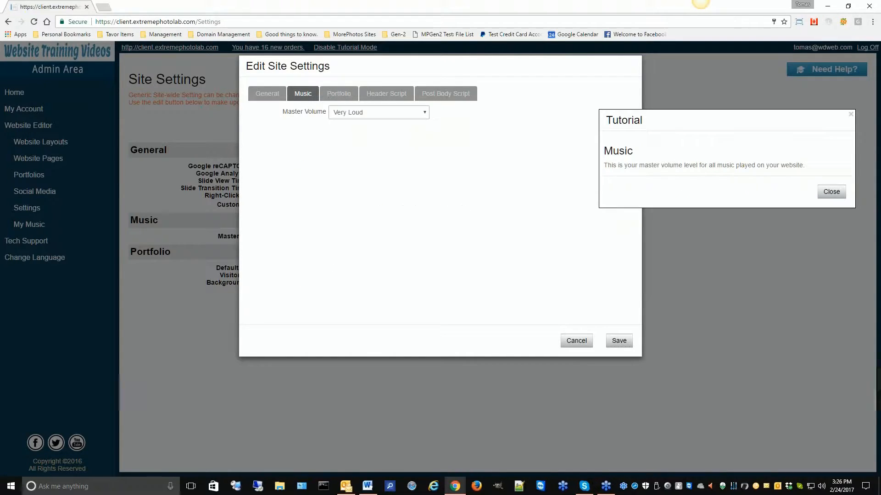
pyautogui.click(354, 115)
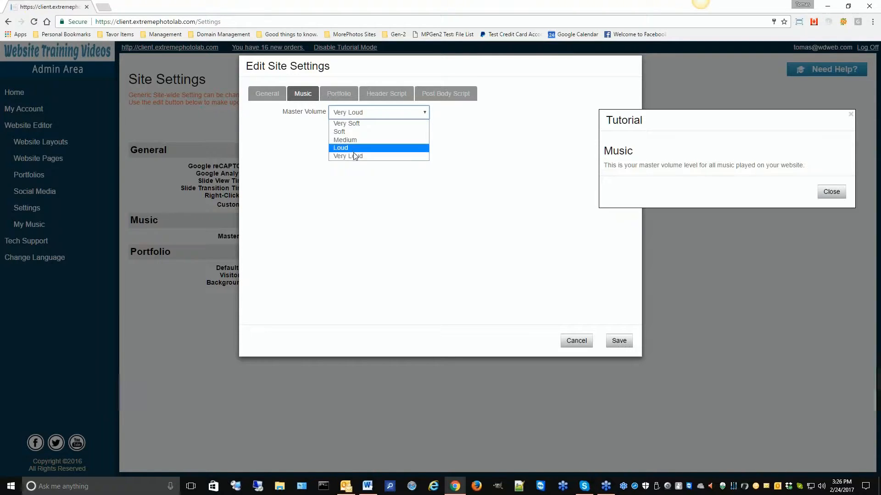
pyautogui.click(355, 140)
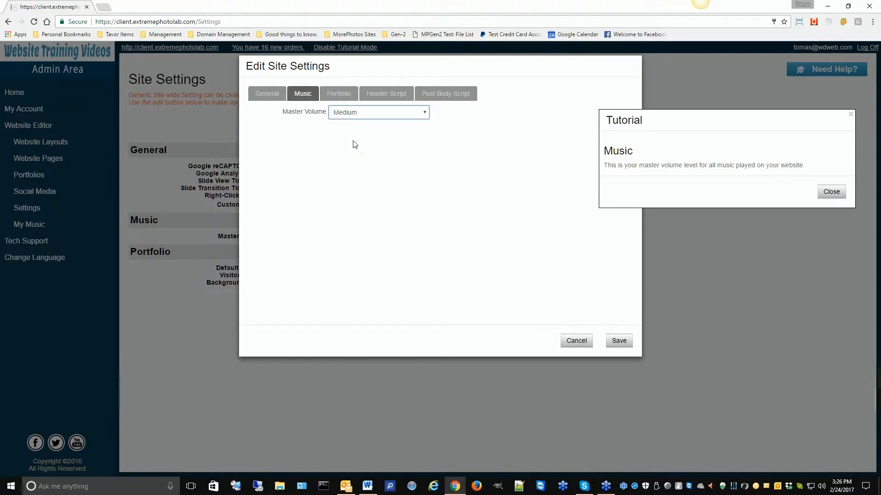
# - Examine the Portfolio site settings, keeping Collage as the default display and highlighting the Portfolio Background color code
pyautogui.click(340, 94)
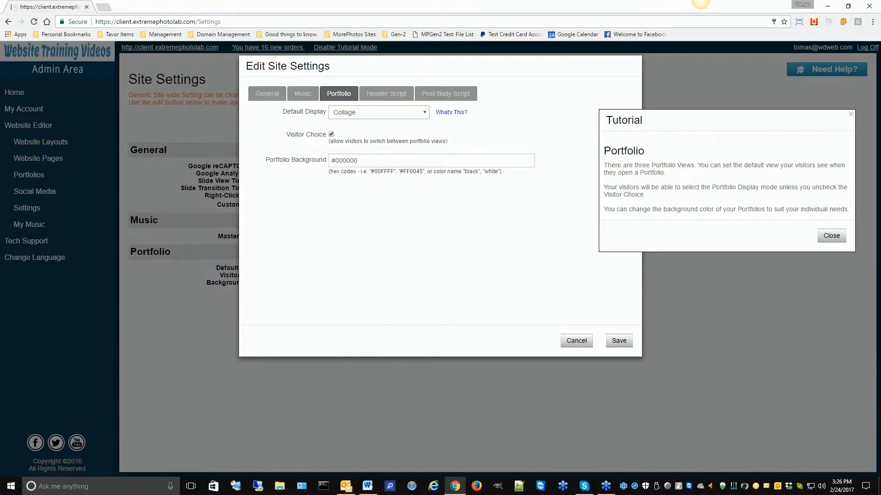
pyautogui.click(364, 113)
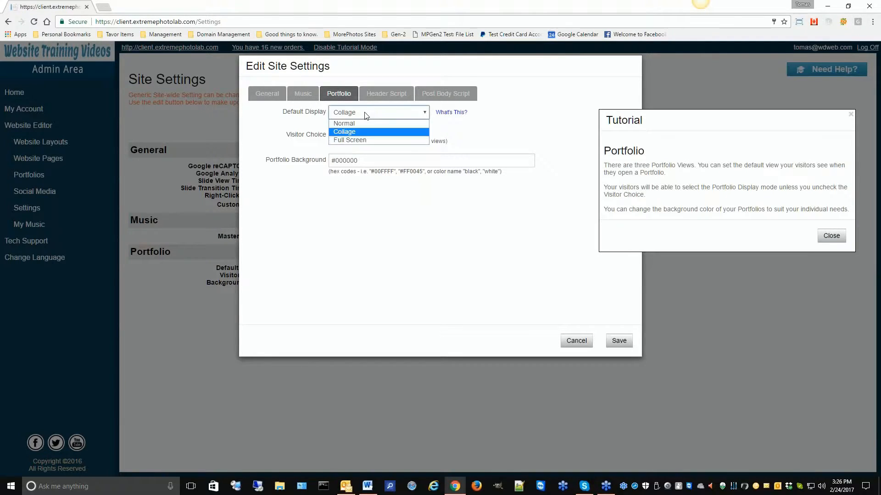
pyautogui.click(344, 132)
pyautogui.click(351, 131)
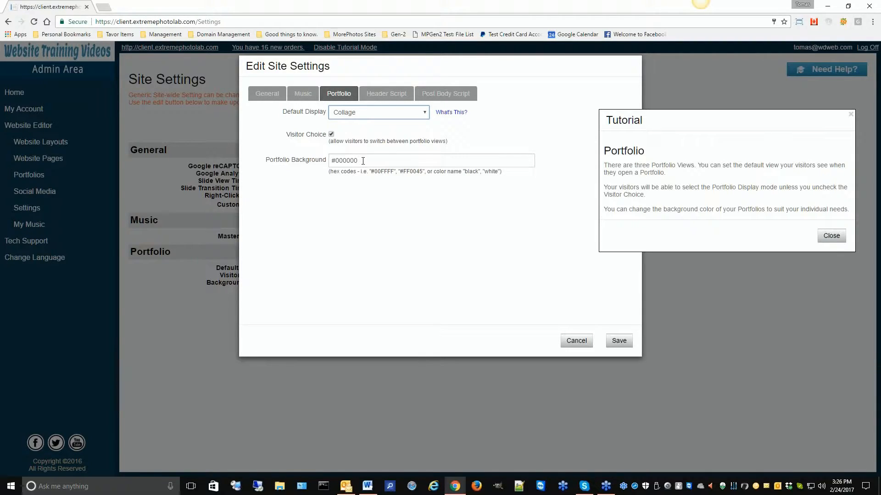
pyautogui.moveTo(359, 160); pyautogui.dragTo(338, 159)
pyautogui.click(366, 159)
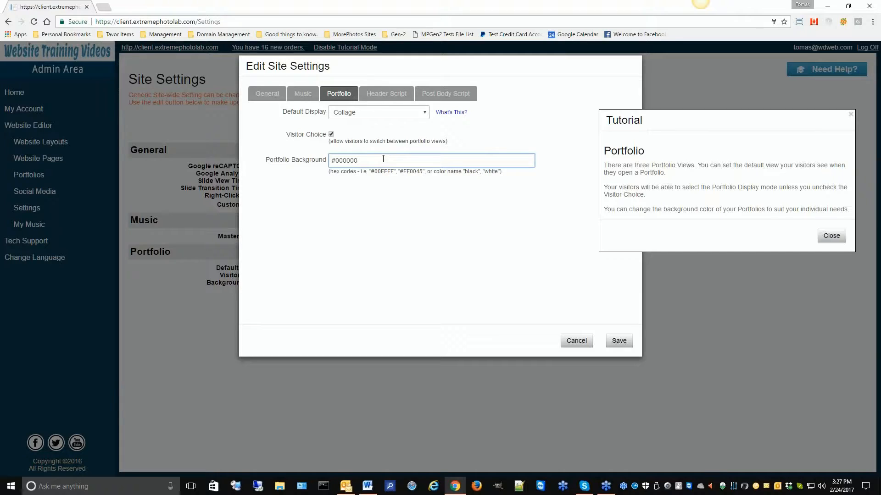
# - View the Header Script and Post Body Script sections, close the tutorial popup and save the site settings
pyautogui.click(380, 100)
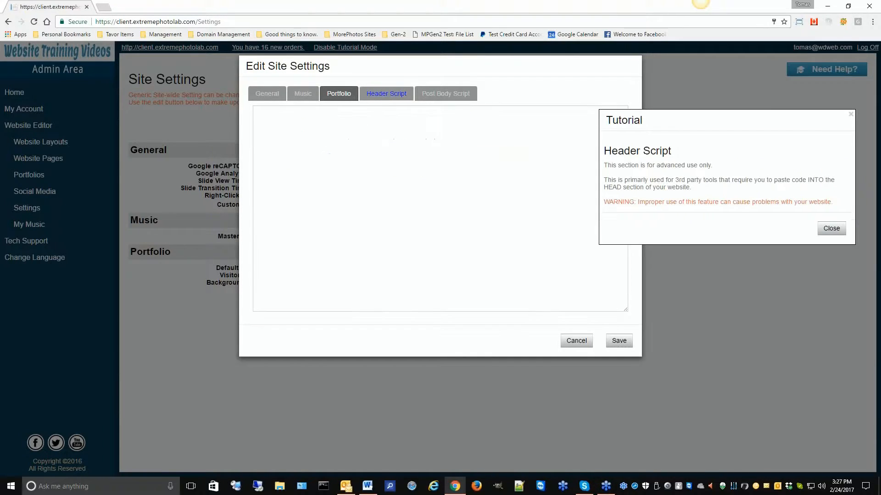
pyautogui.click(449, 96)
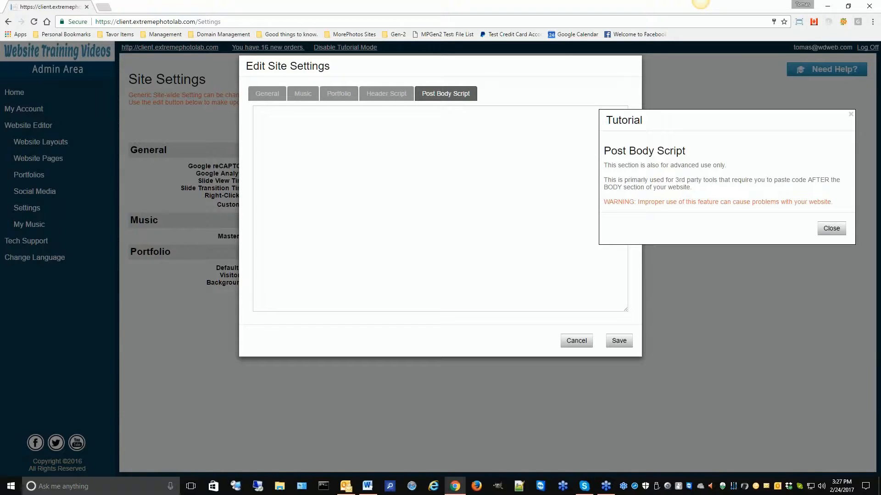
pyautogui.click(832, 231)
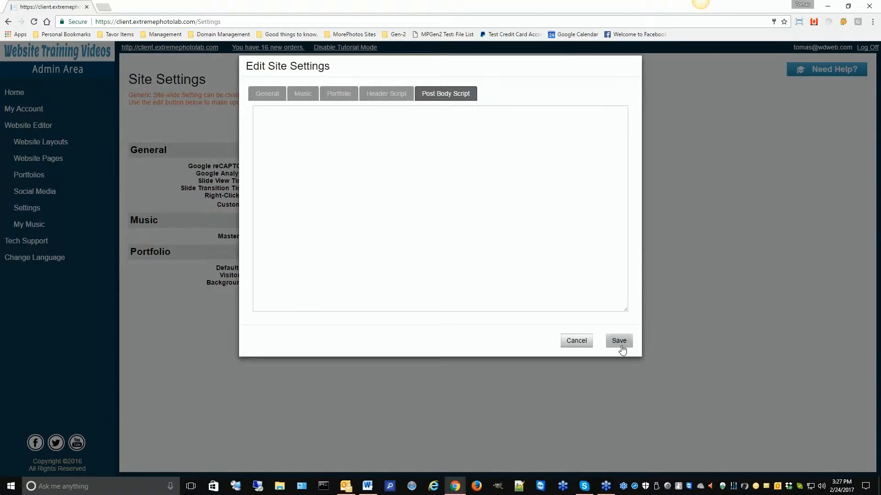
pyautogui.click(620, 347)
# - Open the Social Media page and examine a new social media form, closing both tutorial popups and cancelling the form
pyautogui.click(48, 192)
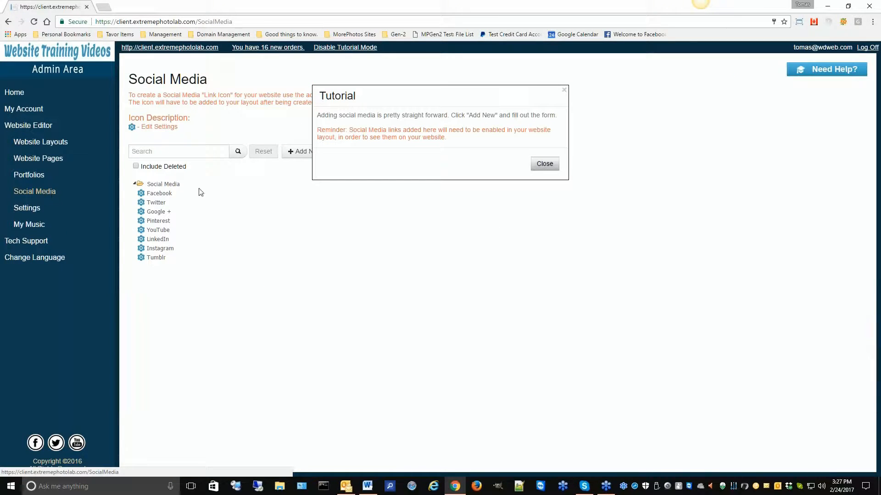
pyautogui.moveTo(384, 96); pyautogui.dragTo(491, 187)
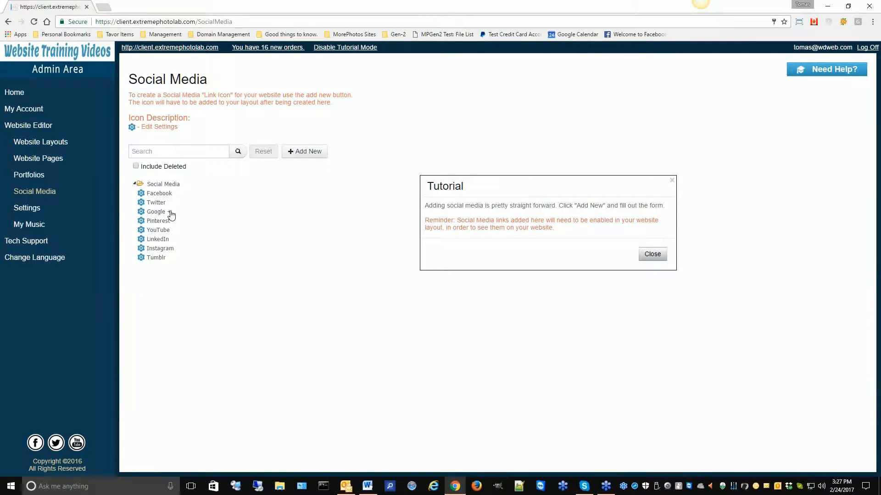
pyautogui.click(299, 152)
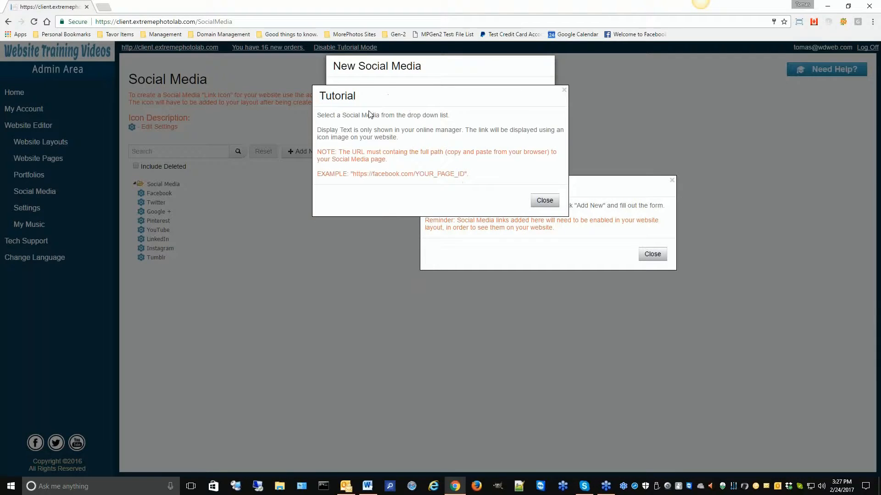
pyautogui.moveTo(397, 98); pyautogui.dragTo(605, 228)
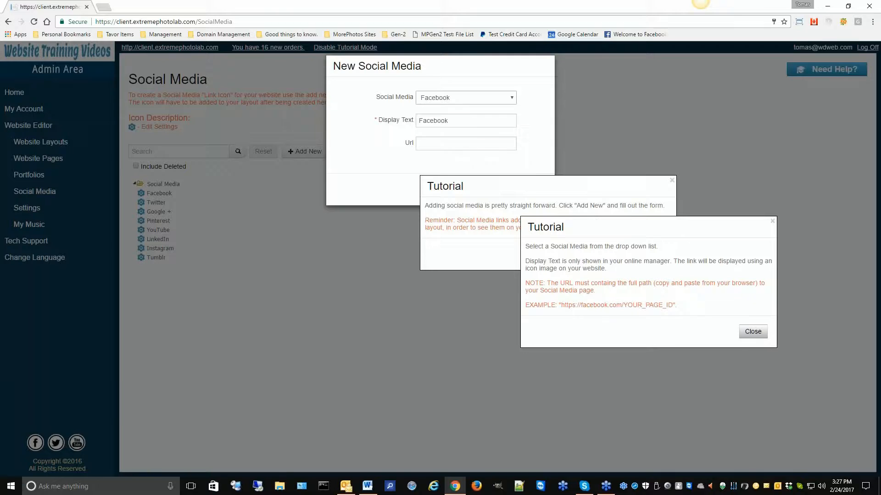
pyautogui.click(428, 144)
pyautogui.click(753, 332)
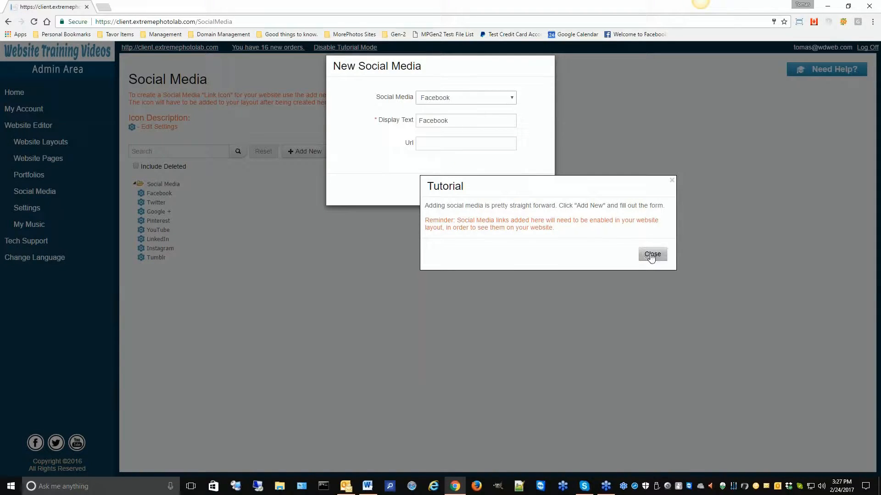
pyautogui.click(649, 255)
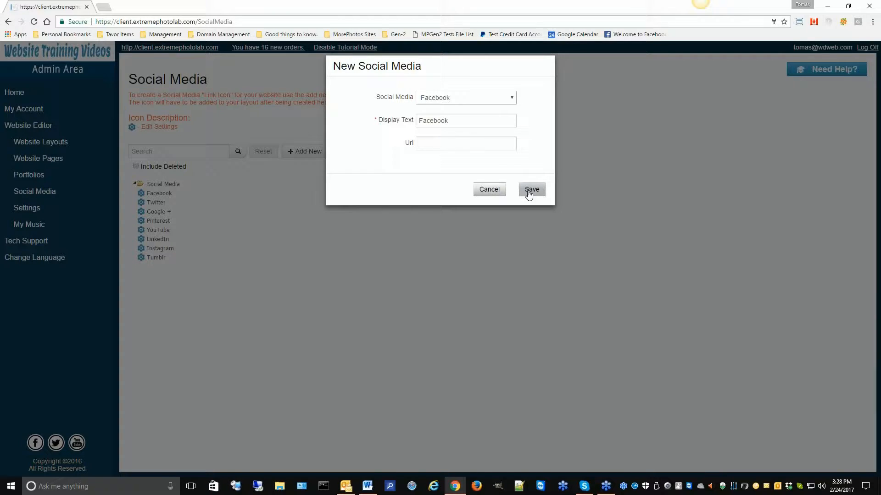
pyautogui.click(488, 189)
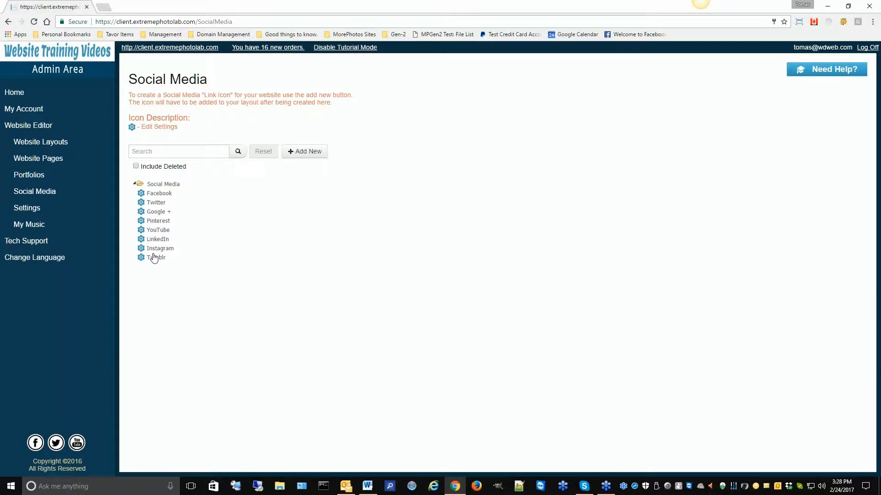
# - Open the existing Facebook social media entry, move the tutorial popup off the form to check the URL, and save the entry
pyautogui.click(141, 195)
pyautogui.moveTo(417, 96); pyautogui.dragTo(631, 210)
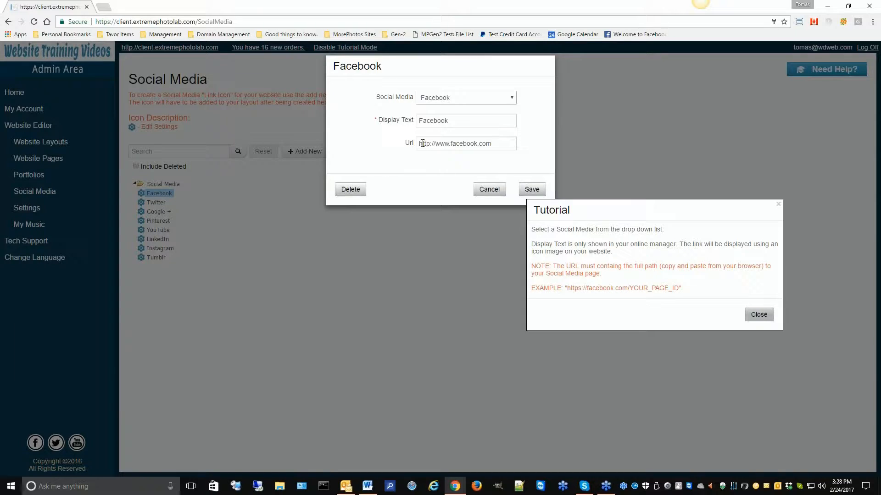
pyautogui.click(532, 190)
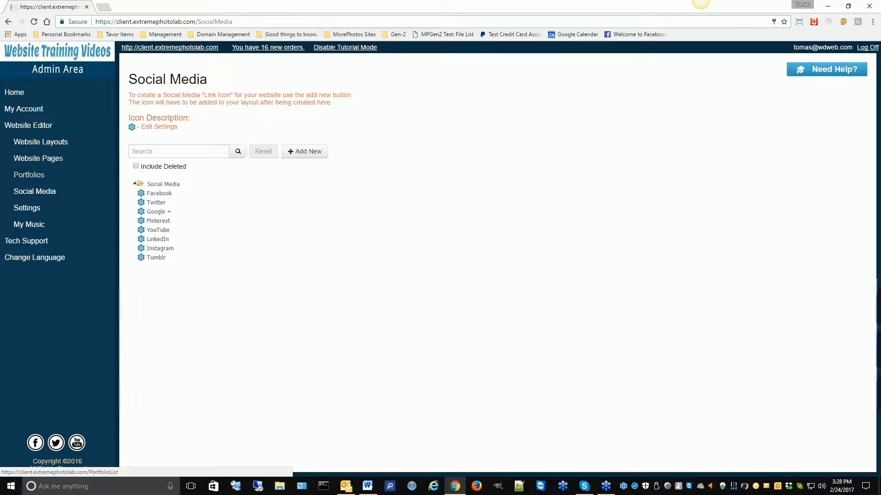
# - Open the Portfolios page, move the tutorial popup clear of the instructions and close it
pyautogui.click(32, 176)
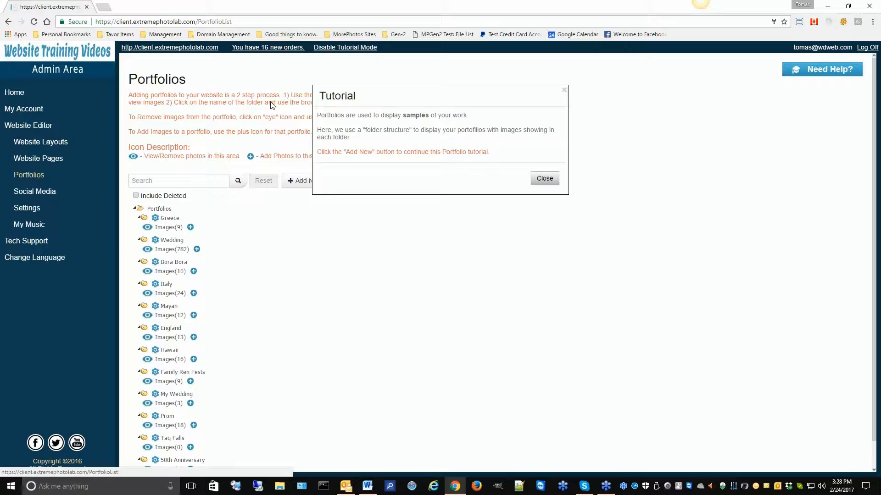
pyautogui.moveTo(389, 98); pyautogui.dragTo(554, 190)
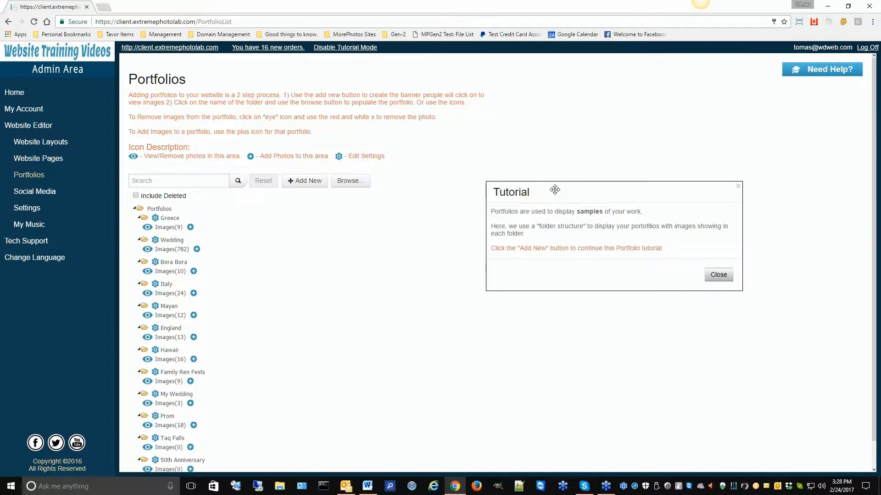
pyautogui.click(716, 276)
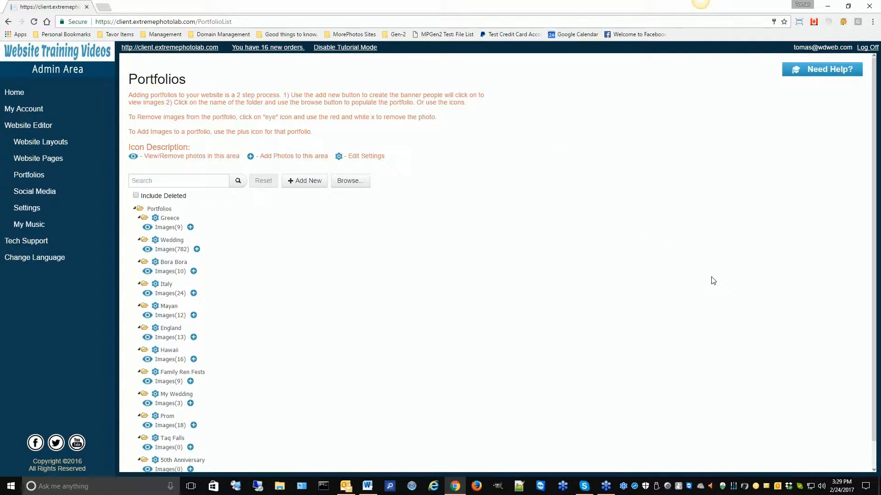
# - Start a new portfolio, move the tutorial popup off its General settings and highlight the asterisk beside Name
pyautogui.click(301, 184)
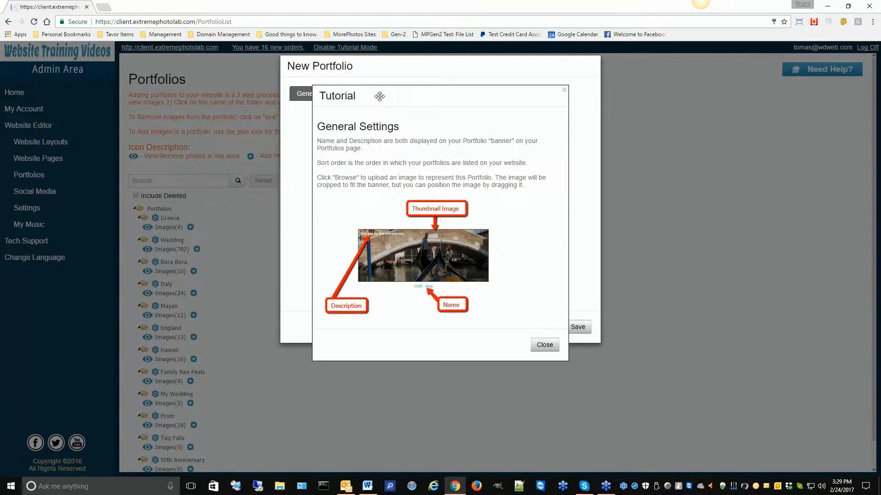
pyautogui.moveTo(386, 97); pyautogui.dragTo(627, 76)
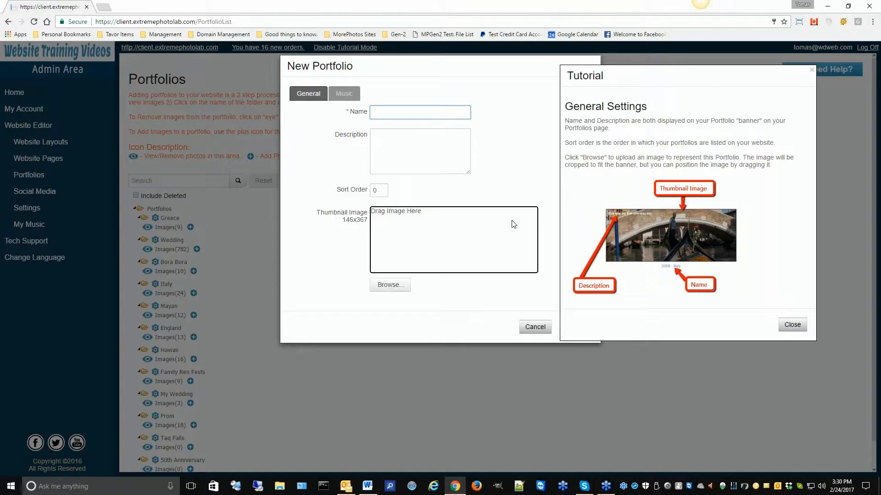
pyautogui.click(345, 112)
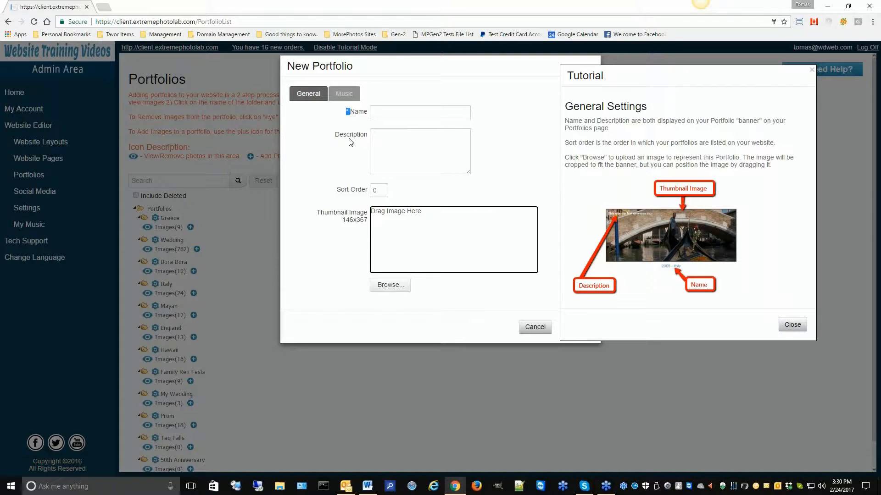
pyautogui.click(357, 112)
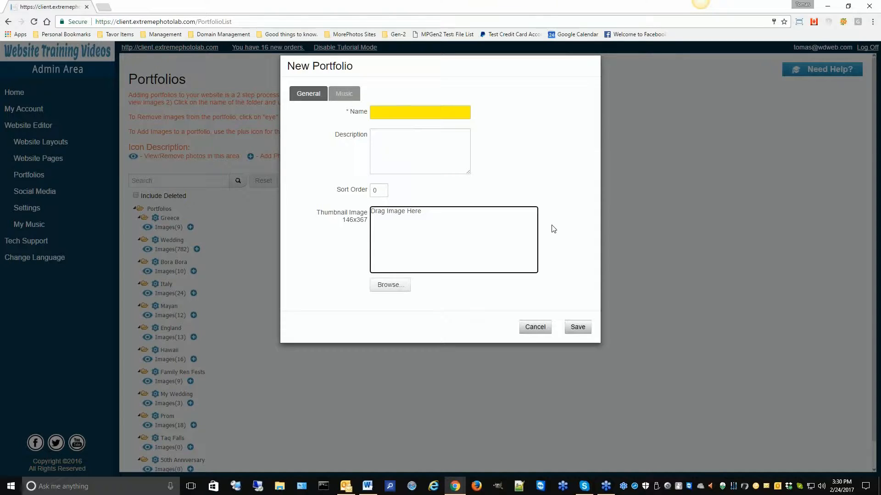
# - Open the new portfolio's Music settings, move the tutorial popup aside, choose the Easy Listening category and preview Alchemy Suite
pyautogui.click(341, 96)
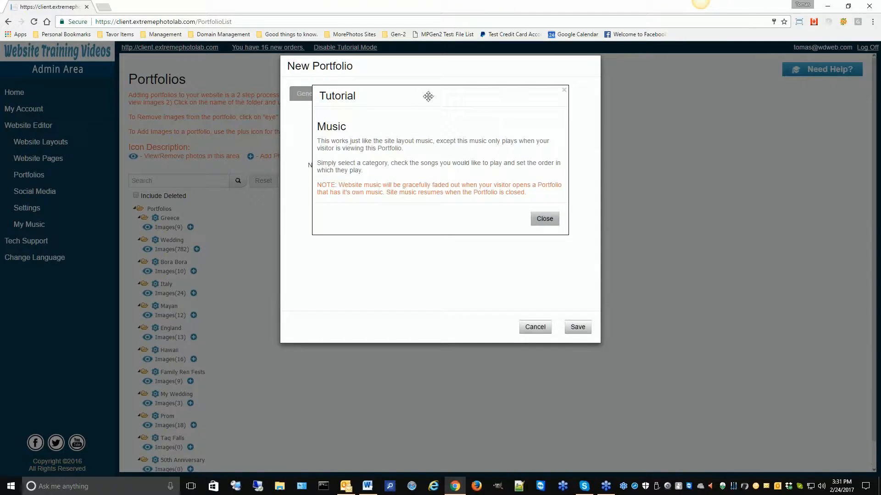
pyautogui.moveTo(466, 110); pyautogui.dragTo(688, 142)
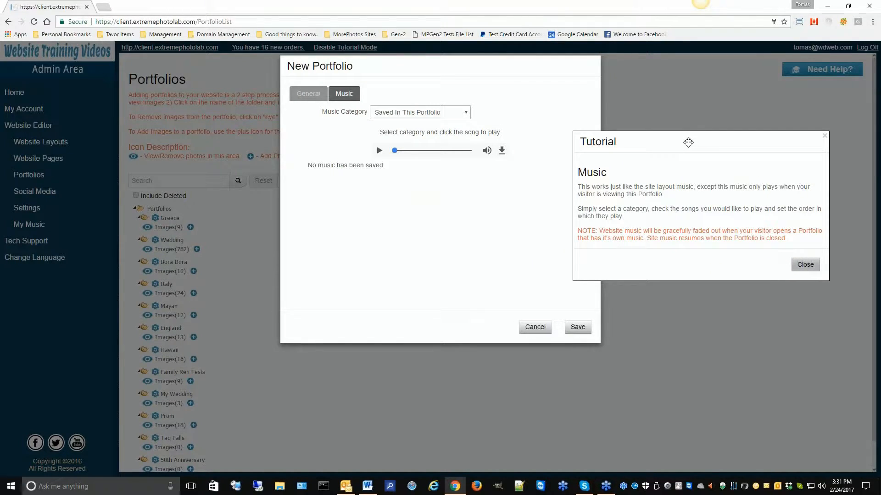
pyautogui.click(433, 114)
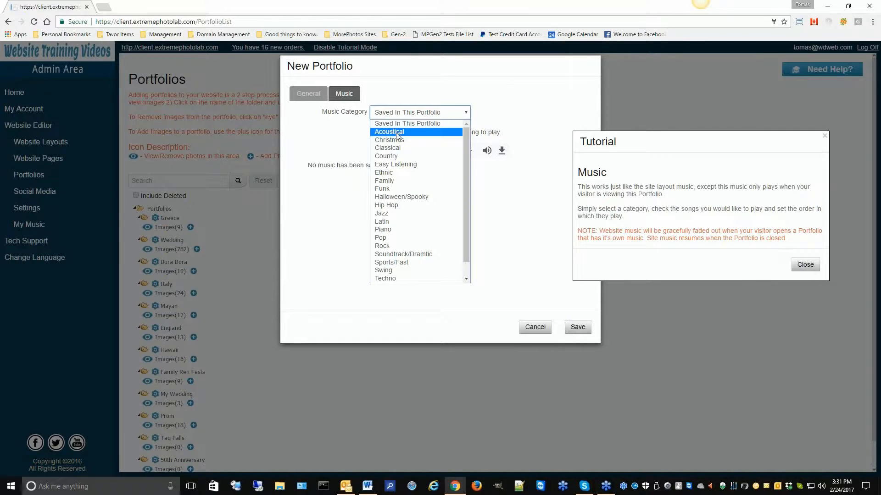
pyautogui.click(398, 165)
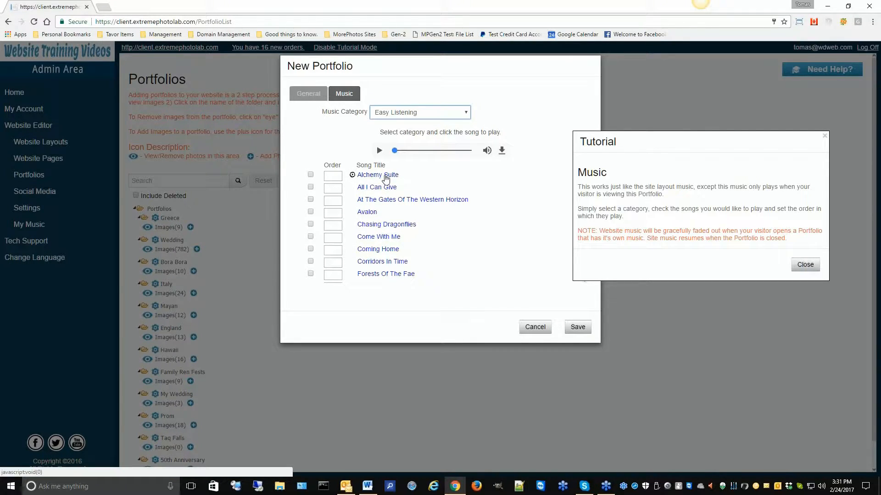
pyautogui.click(385, 178)
# - Select the first four Easy Listening songs, order All I Can Give 3 and At The Gates Of The Western Horizon 2, and cancel the portfolio
pyautogui.click(310, 175)
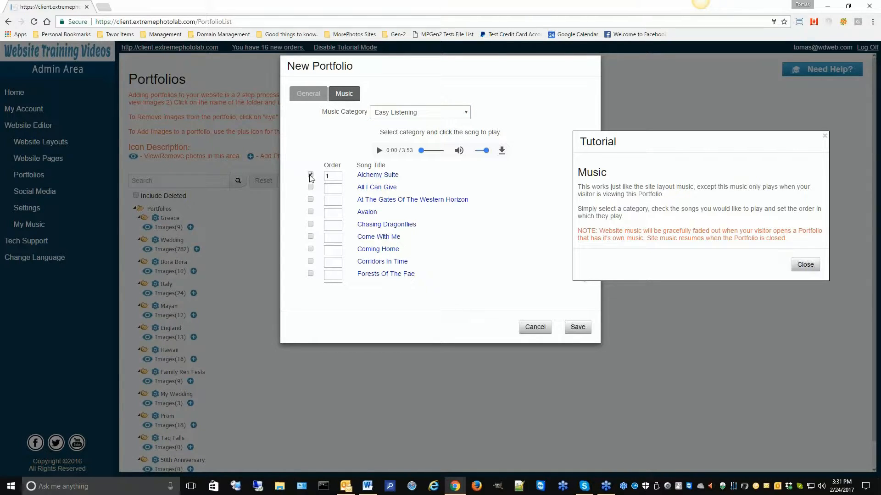
pyautogui.click(311, 187)
pyautogui.click(311, 199)
pyautogui.click(310, 212)
pyautogui.doubleClick(335, 188)
pyautogui.write('3')
pyautogui.click(336, 202)
pyautogui.write('2')
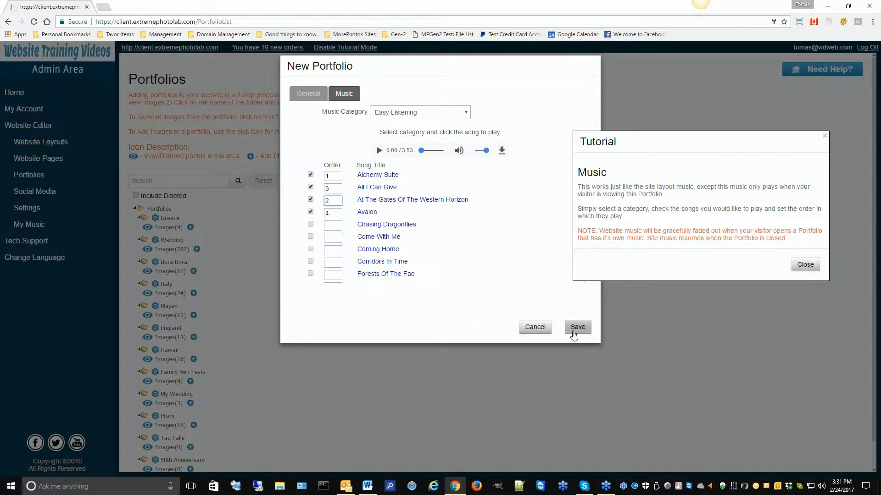
pyautogui.click(534, 328)
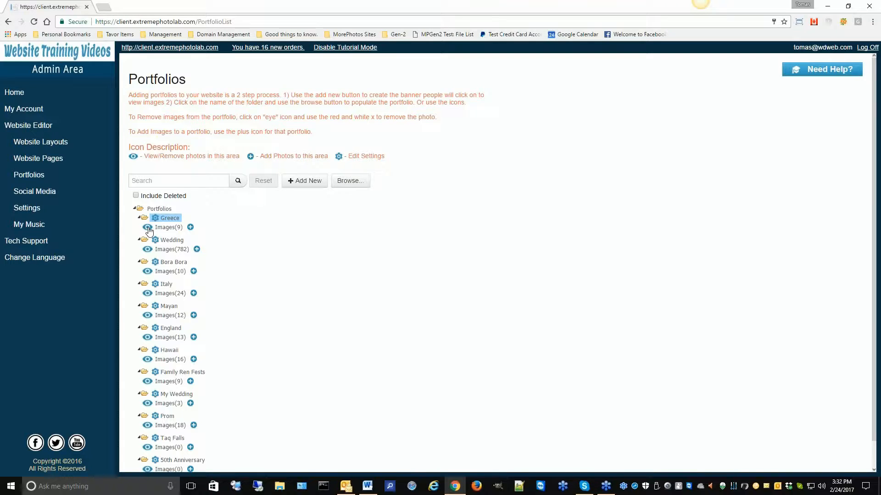
# - Add the photos 0903.jpg and IMG_5709.JPG from the 30th folder to the Greece portfolio
pyautogui.click(191, 227)
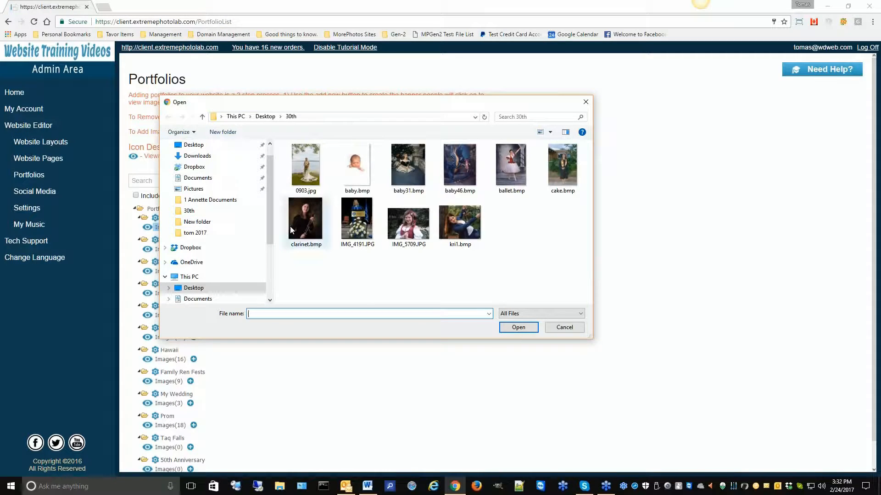
pyautogui.click(306, 167)
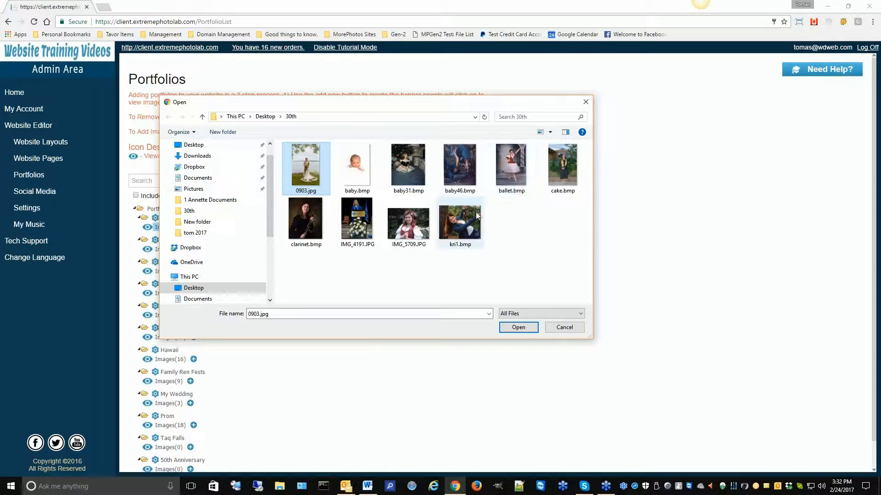
pyautogui.keyDown('ctrl'); pyautogui.click(409, 230); pyautogui.keyUp('ctrl')
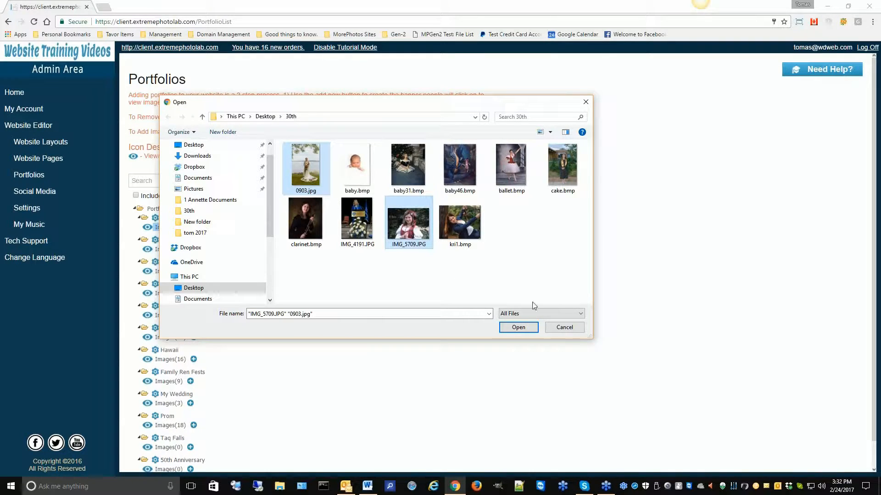
pyautogui.click(519, 328)
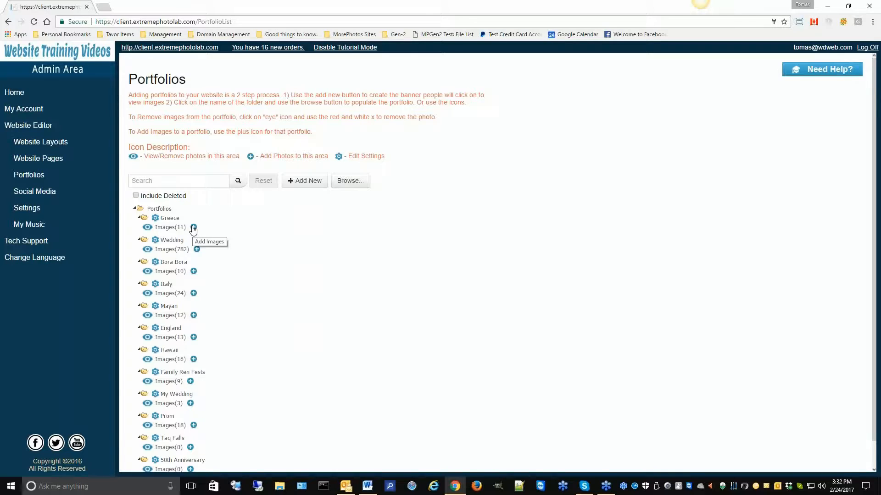
# - View the Greece portfolio's images, enlarge the bride photo and close the enlarged view
pyautogui.click(147, 228)
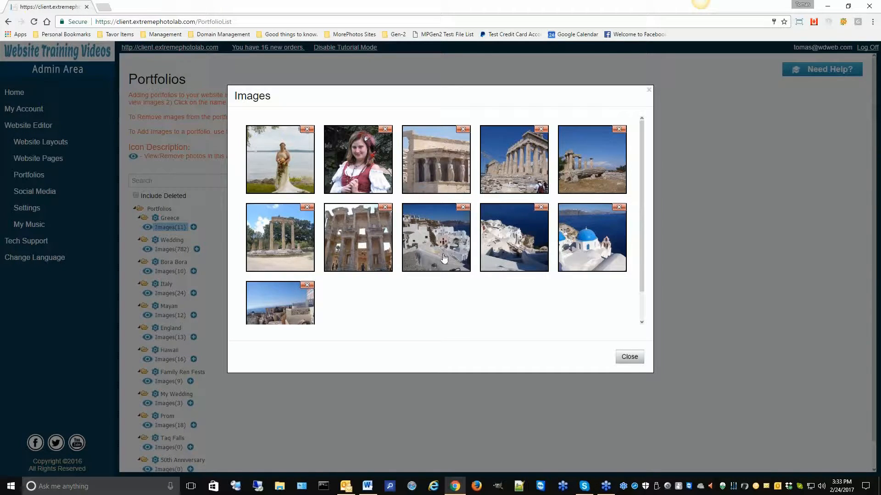
pyautogui.click(282, 164)
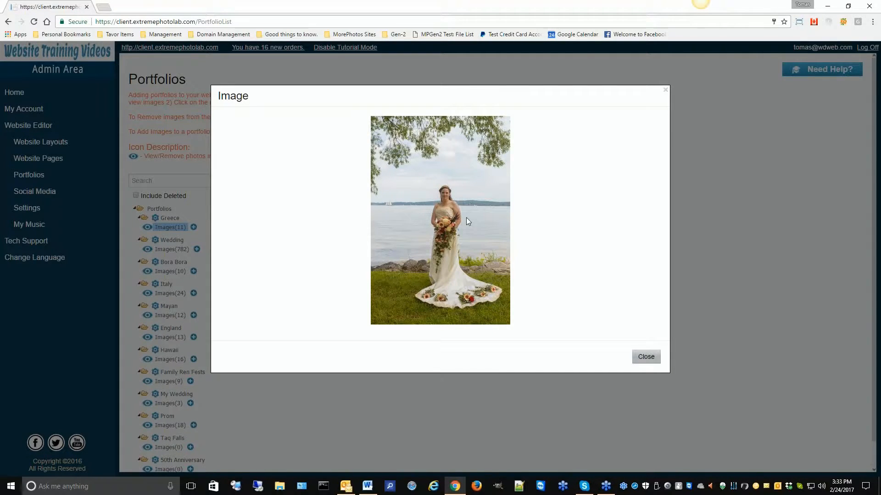
pyautogui.click(647, 358)
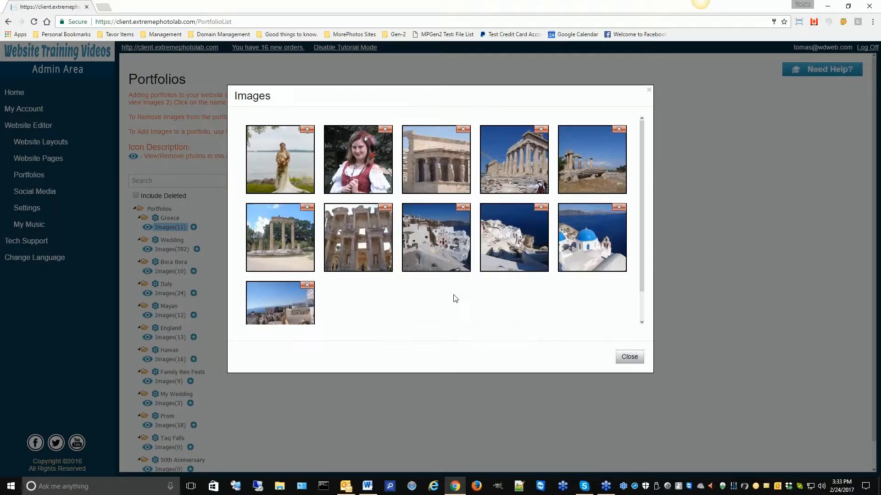
# - Remove the bride photo and the red-vest portrait from the Greece portfolio and close its image list
pyautogui.click(307, 130)
pyautogui.click(307, 130)
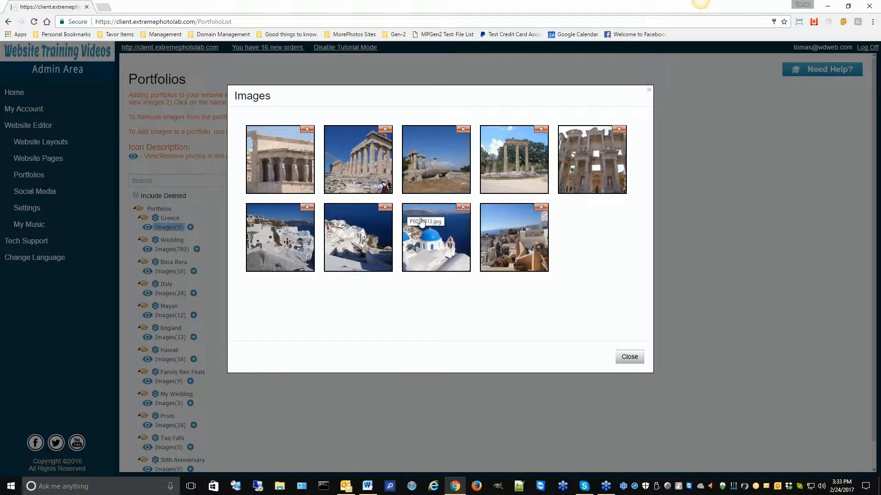
pyautogui.click(629, 357)
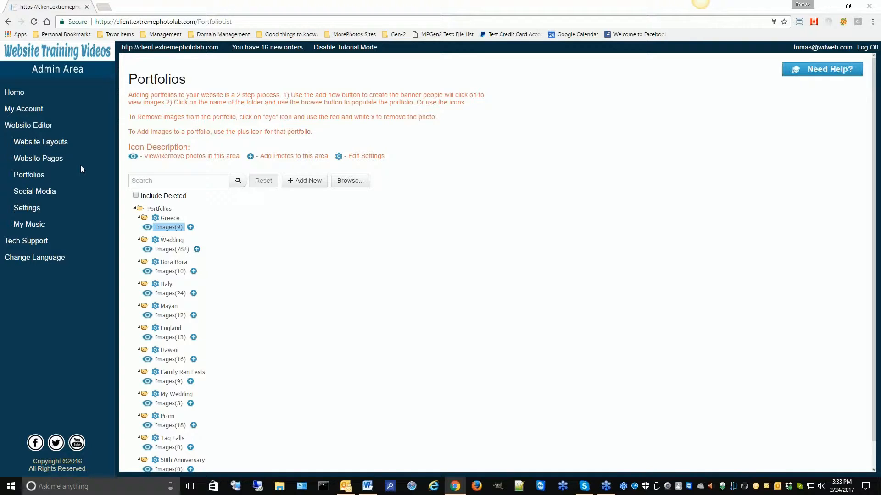
# - Open the Greece portfolio's settings, move the tutorial popup aside and delete the portfolio
pyautogui.click(155, 218)
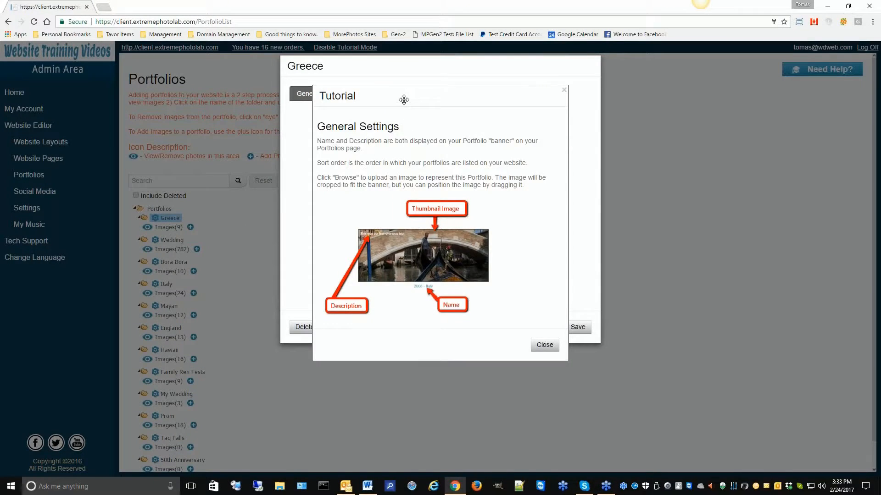
pyautogui.moveTo(403, 97); pyautogui.dragTo(676, 77)
pyautogui.click(304, 327)
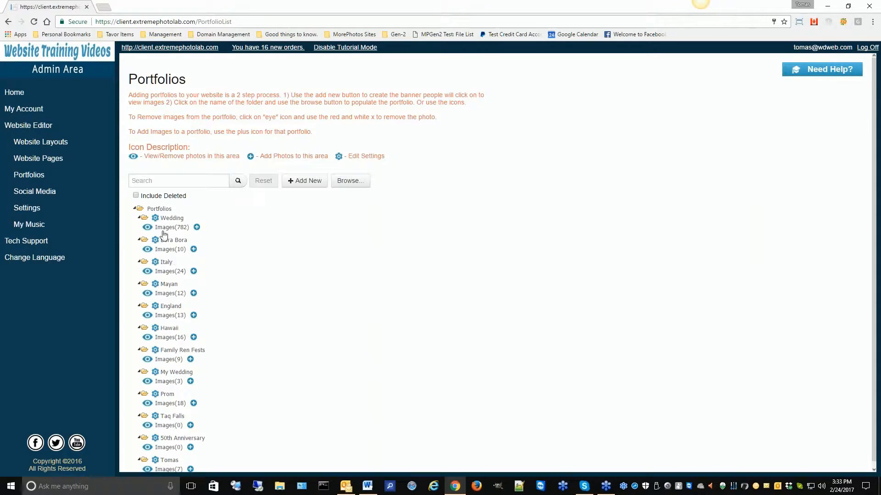
# - Include deleted portfolios in the list and restore the Greece portfolio from its settings
pyautogui.click(136, 195)
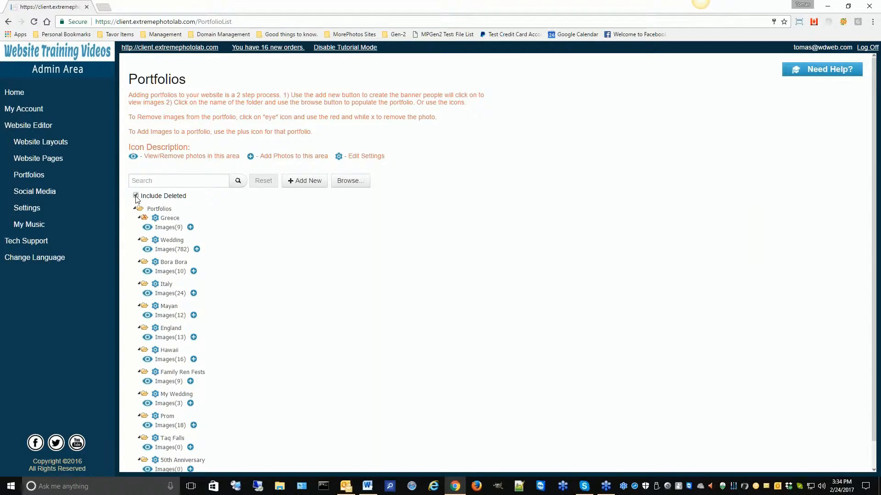
pyautogui.click(156, 218)
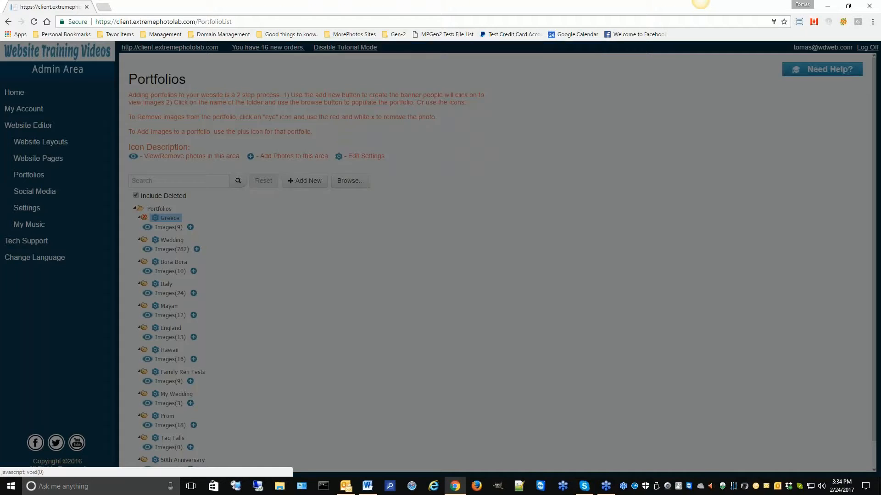
pyautogui.moveTo(401, 90); pyautogui.dragTo(685, 90)
pyautogui.click(307, 331)
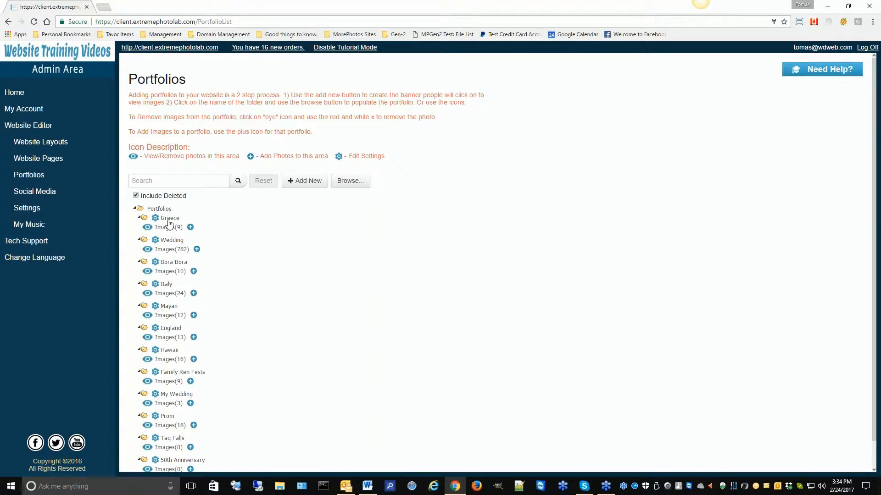
# - Open the Website Pages page, close its tutorial popup, and add and save a page named Top Level under All Pages
pyautogui.click(40, 159)
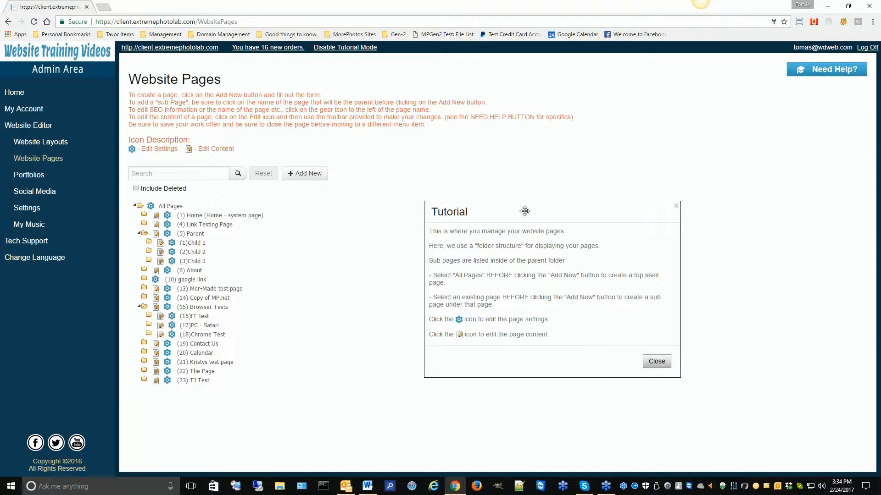
pyautogui.click(656, 362)
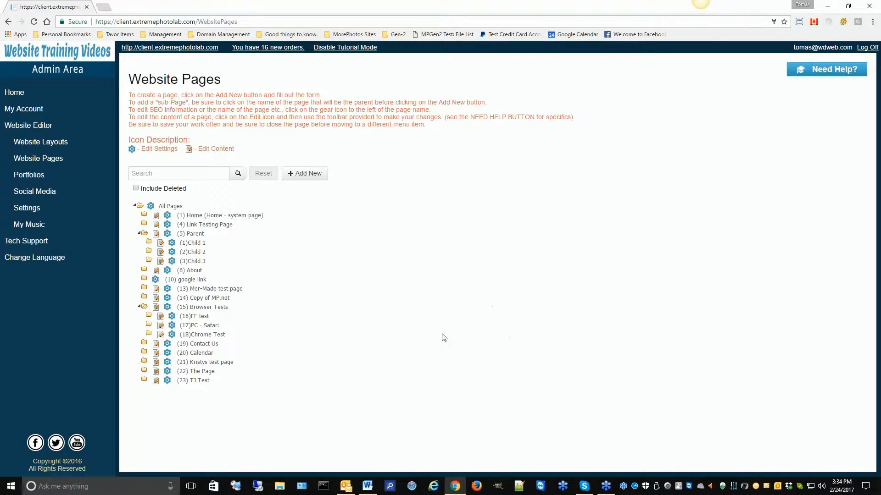
pyautogui.click(171, 207)
pyautogui.click(299, 174)
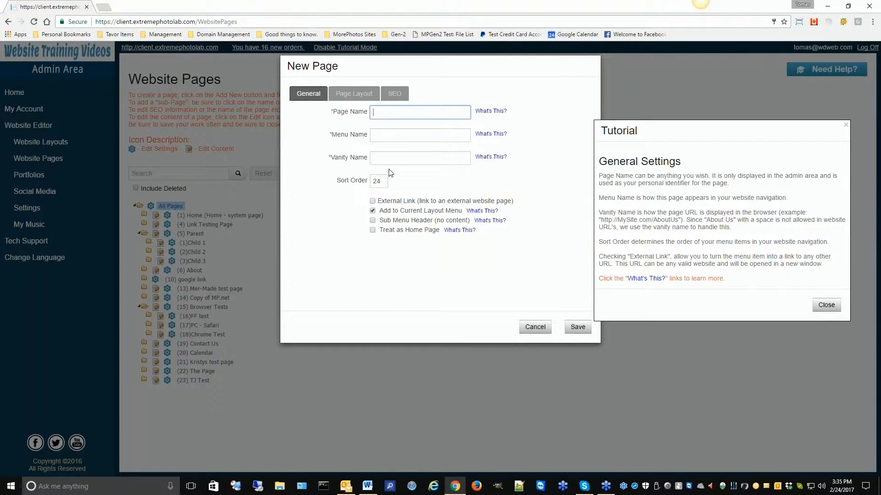
pyautogui.write('Top Level')
pyautogui.click(577, 328)
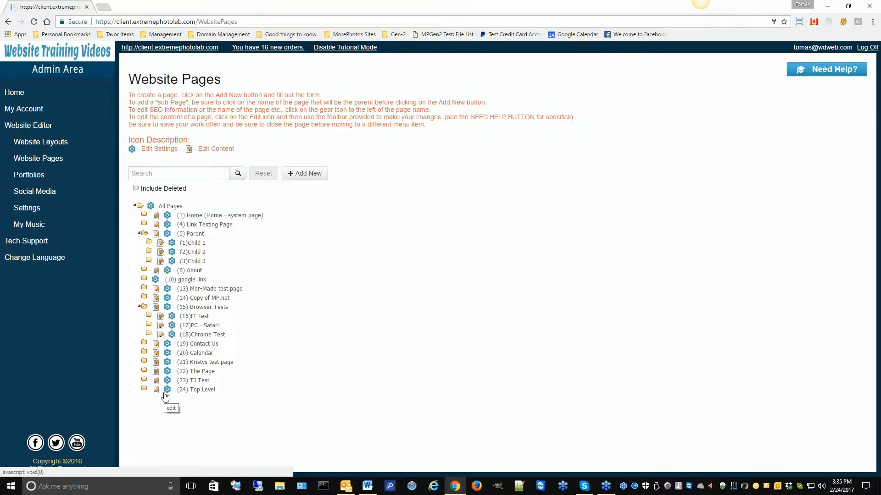
# - Add a sub-page named Child A under the Top Level page and save it
pyautogui.click(202, 390)
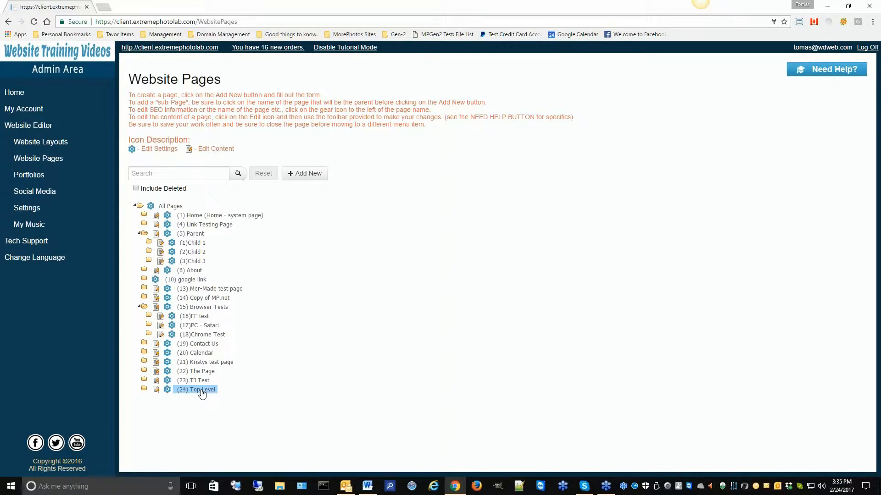
pyautogui.click(299, 175)
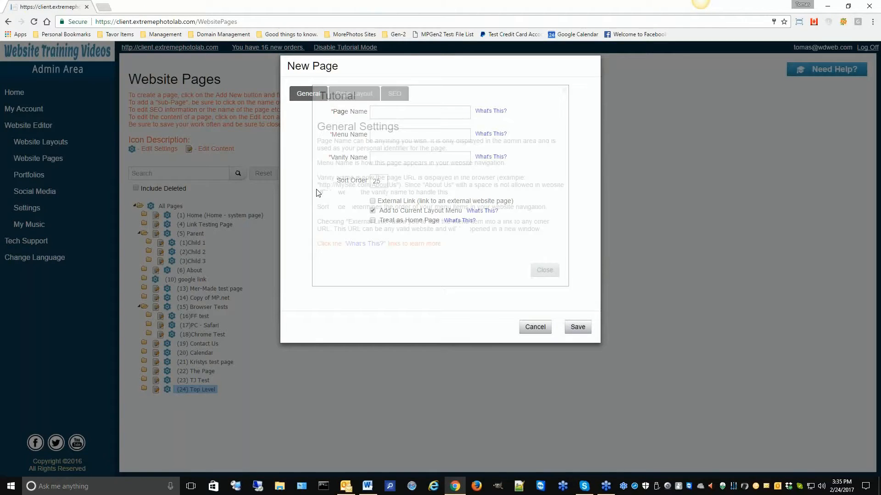
pyautogui.moveTo(396, 96); pyautogui.dragTo(659, 95)
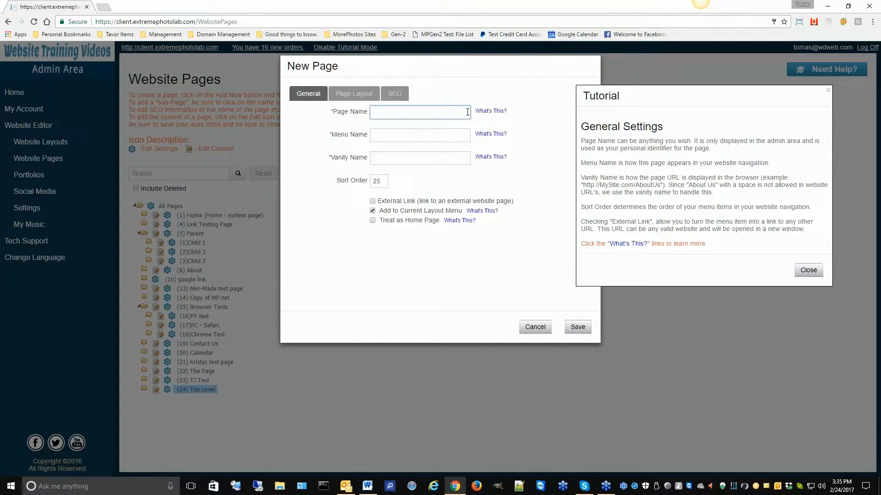
pyautogui.write('Child A')
pyautogui.click(577, 325)
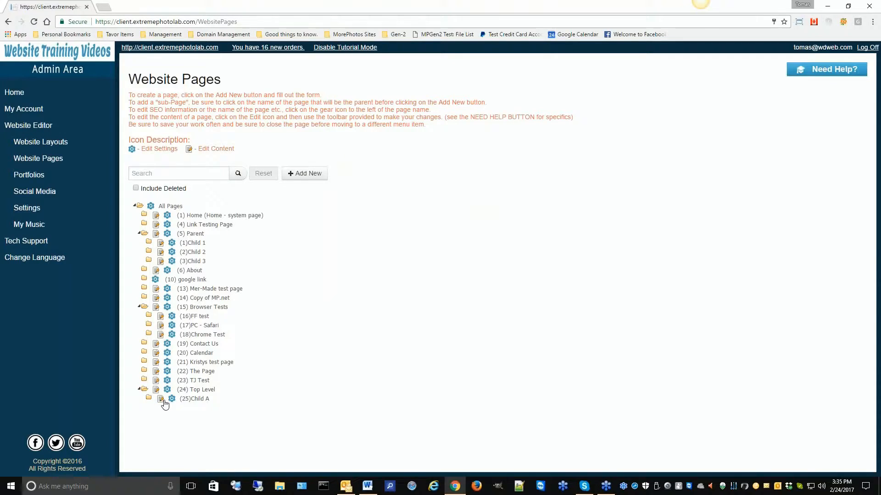
# - Open the live website, check the Top Level and Parent entries in its navigation for sub-pages, and close the site
pyautogui.click(159, 47)
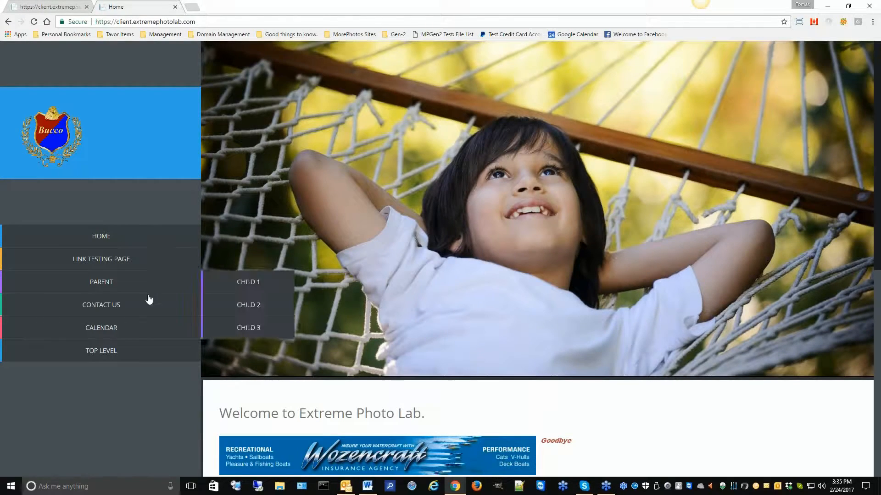
pyautogui.moveTo(105, 354)
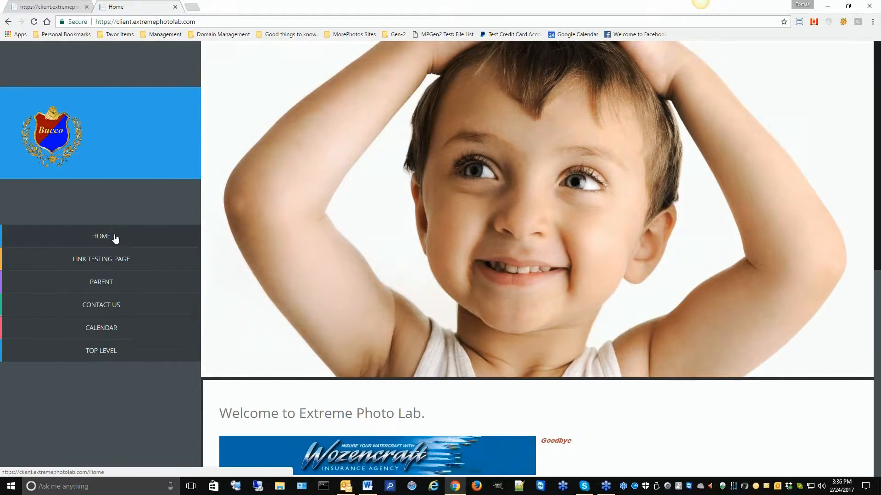
pyautogui.moveTo(115, 285)
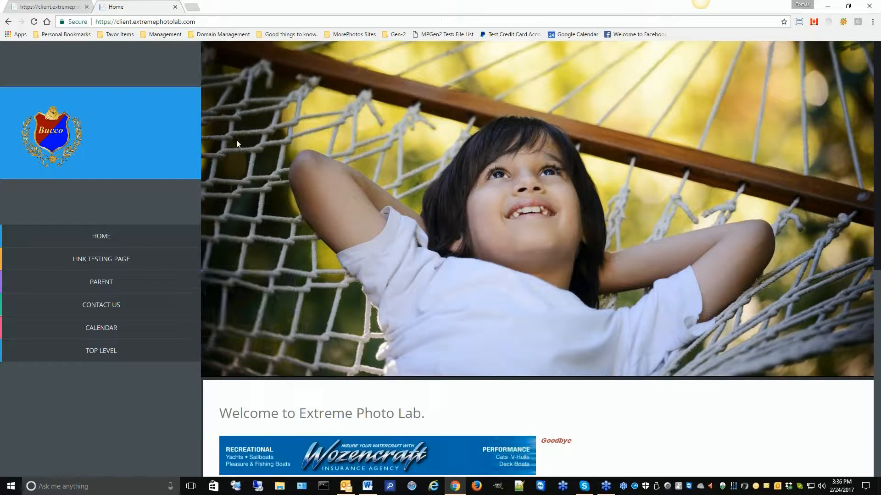
pyautogui.click(175, 6)
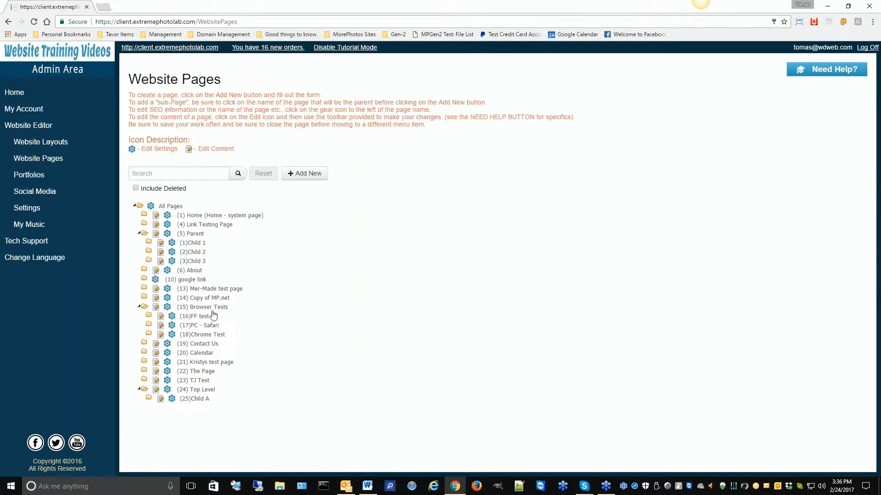
# - Open the Child A page's content for editing and replace the placeholder text with "Page Name"
pyautogui.click(161, 399)
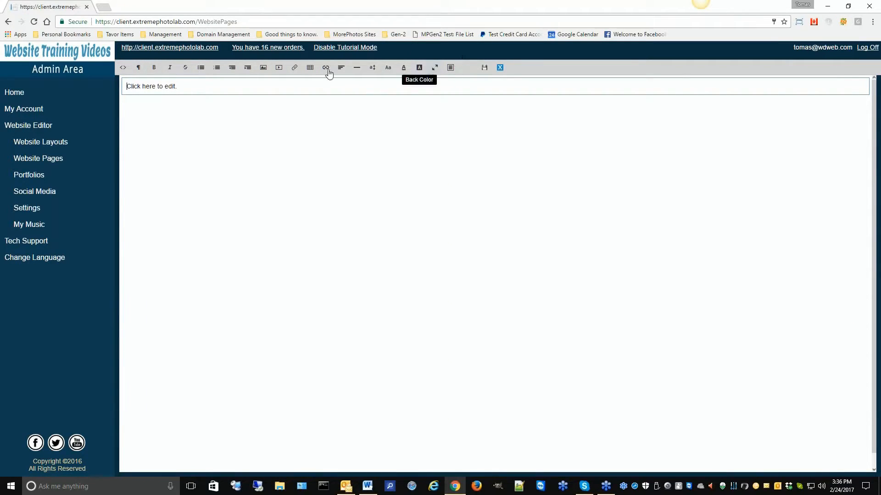
pyautogui.moveTo(202, 87); pyautogui.dragTo(124, 89)
pyautogui.write('Page Name')
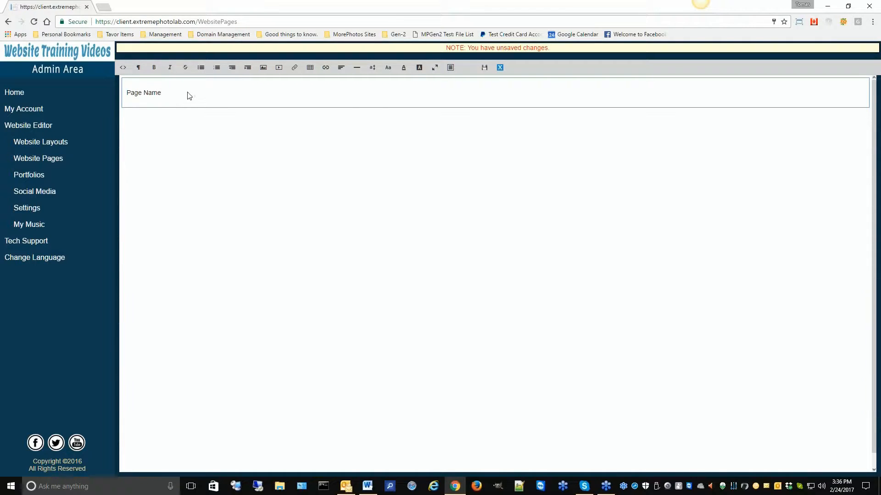
# - Insert a row with 2 columns below the Page Name section using the Page Layout snippets
pyautogui.click(450, 68)
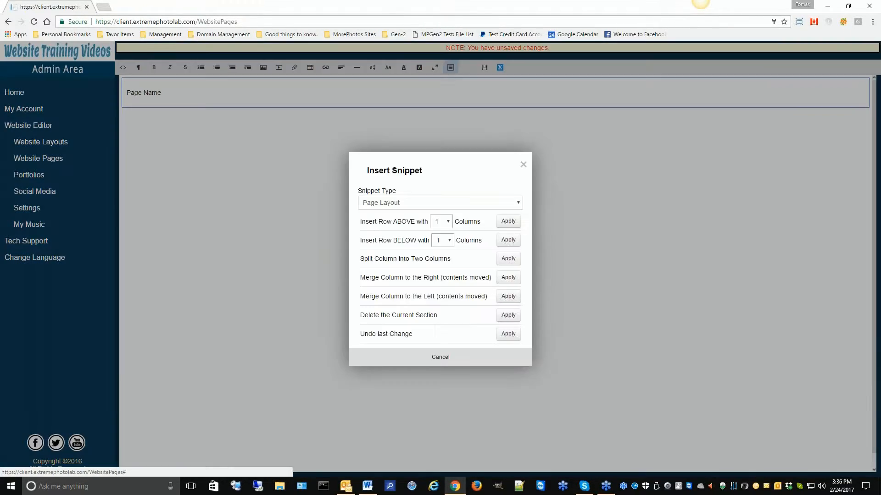
pyautogui.click(404, 203)
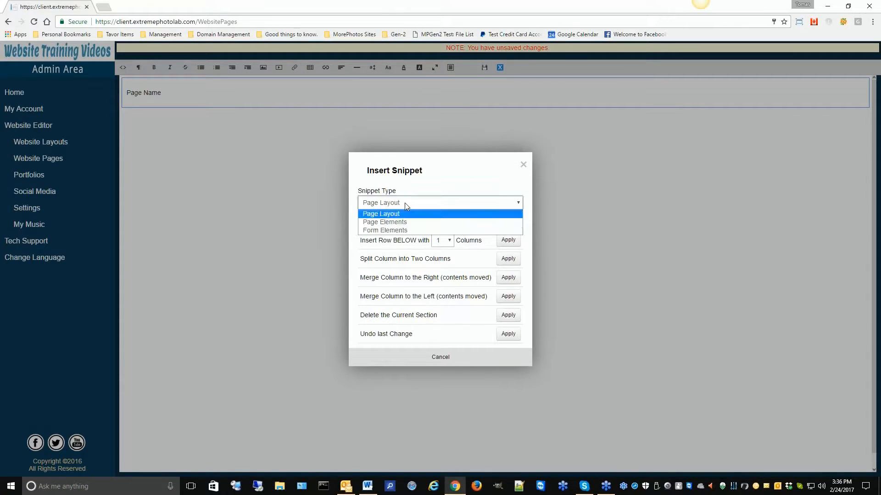
pyautogui.click(384, 213)
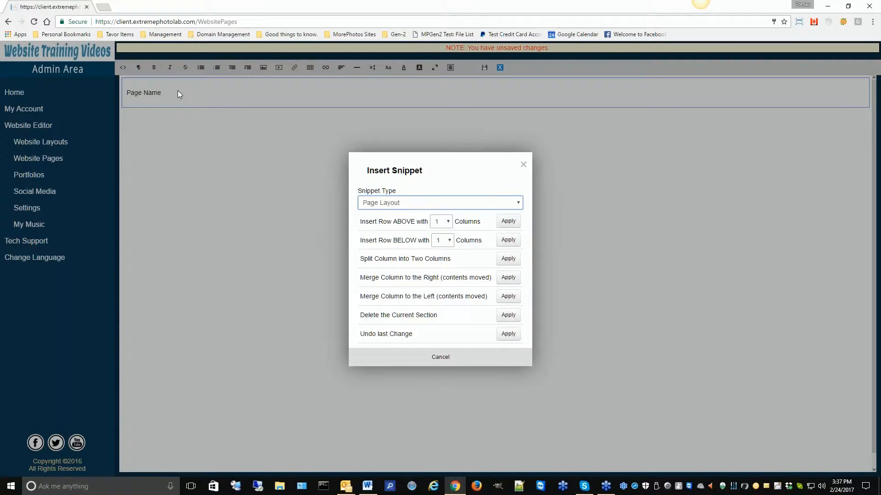
pyautogui.click(448, 241)
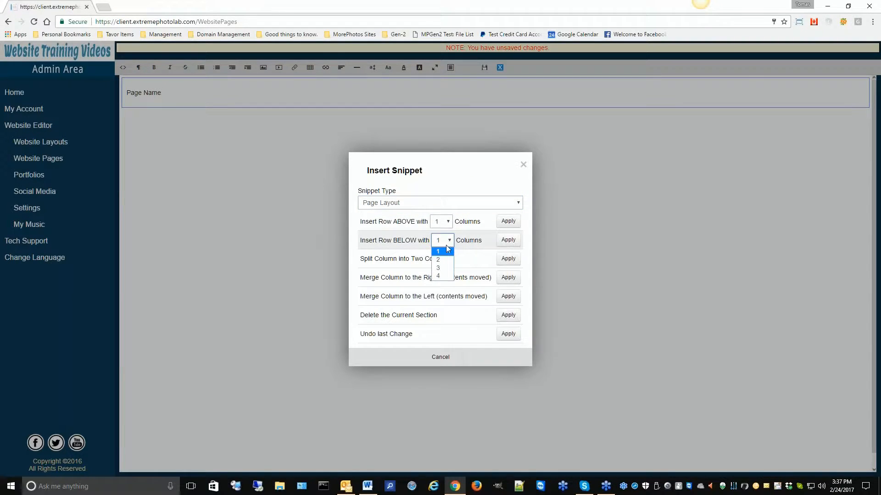
pyautogui.click(444, 260)
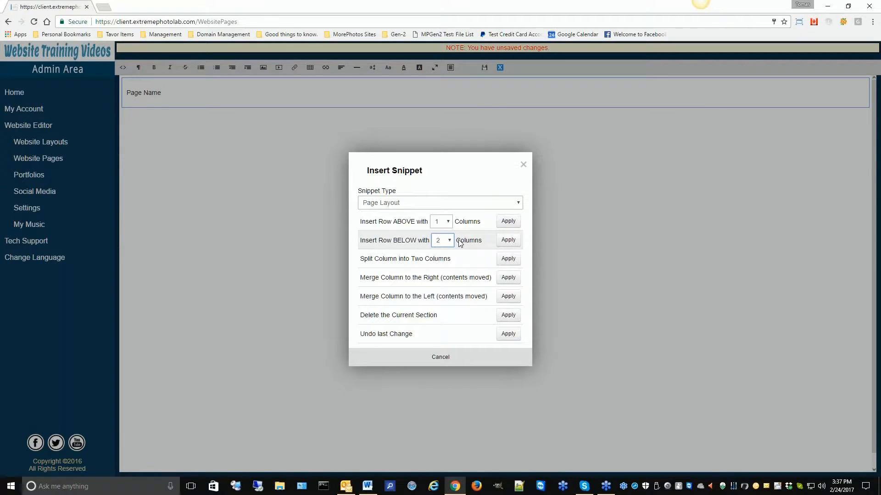
pyautogui.click(508, 240)
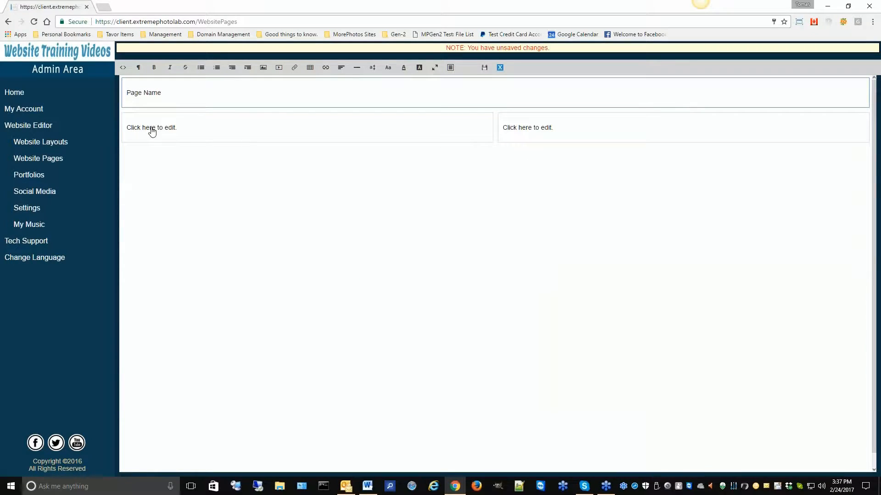
# - Replace the placeholder text in the two new columns with "One" and "Two"
pyautogui.click(191, 126)
pyautogui.write('One')
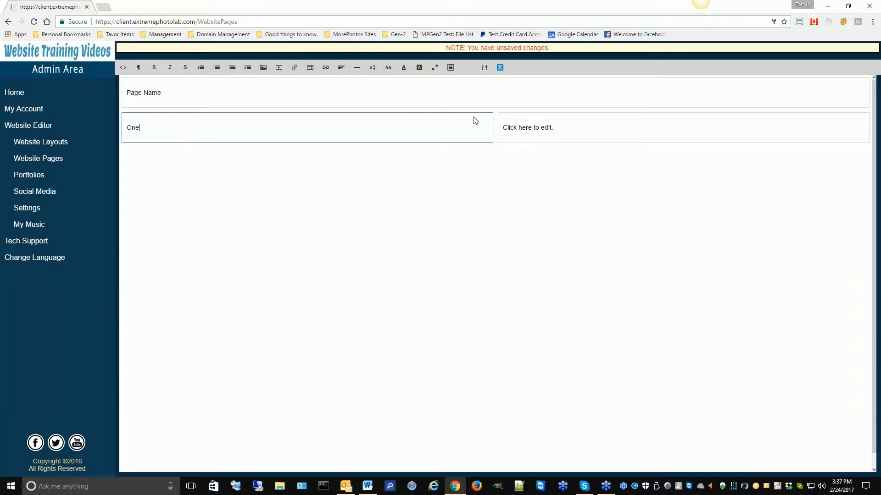
pyautogui.click(566, 133)
pyautogui.write('Two')
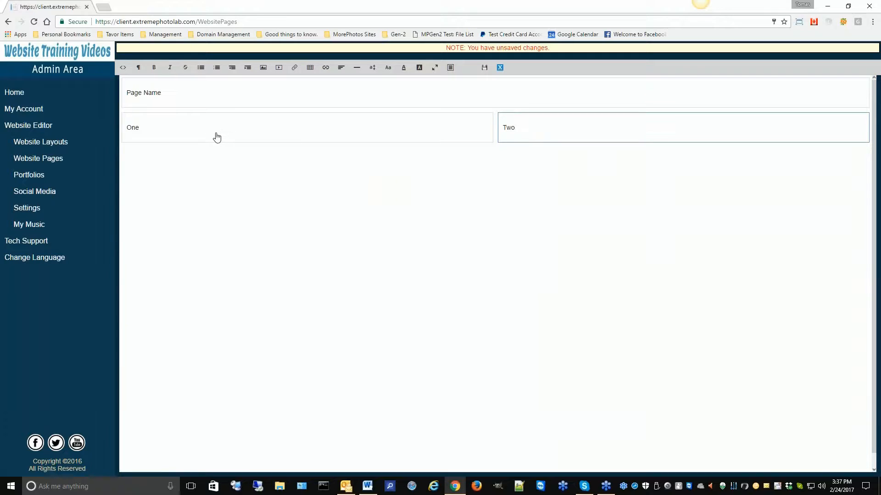
# - Insert a row with 3 columns below the One and Two row
pyautogui.click(449, 68)
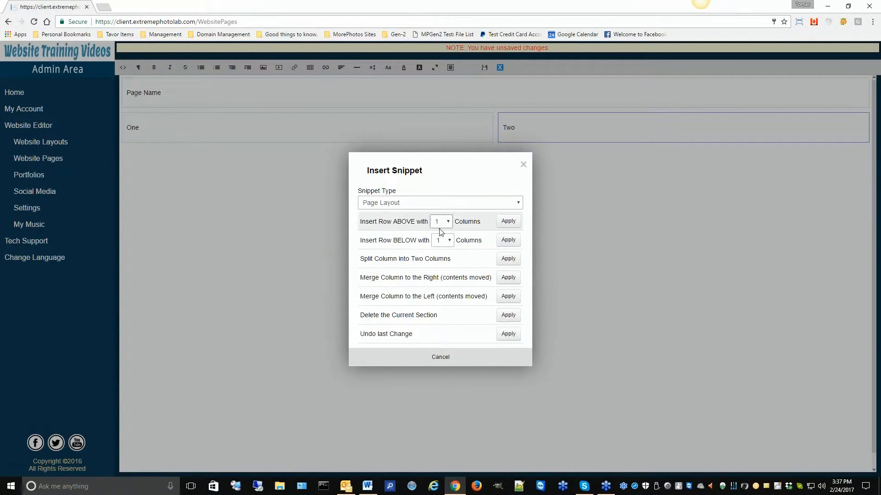
pyautogui.click(447, 243)
pyautogui.click(441, 269)
pyautogui.click(508, 240)
# - Replace the placeholder text in the three new columns with 3, 4 and 5
pyautogui.click(205, 161)
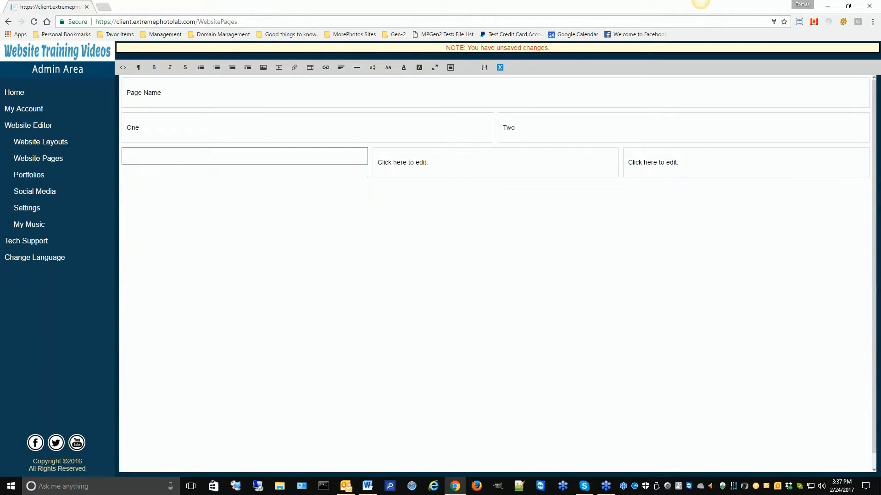
pyautogui.write('3')
pyautogui.click(432, 164)
pyautogui.write('4')
pyautogui.click(658, 162)
pyautogui.write('5')
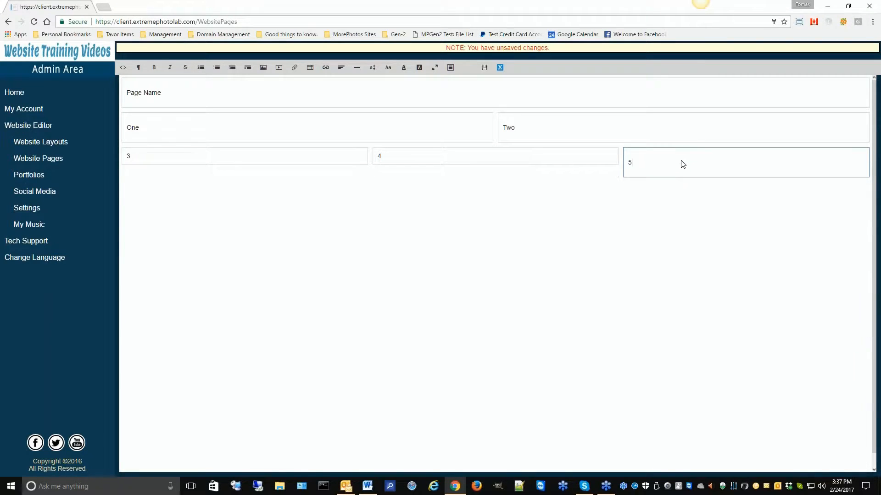
# - Save the page content, check its column layout in a narrow browser window, and maximize the window again
pyautogui.click(486, 69)
pyautogui.click(543, 140)
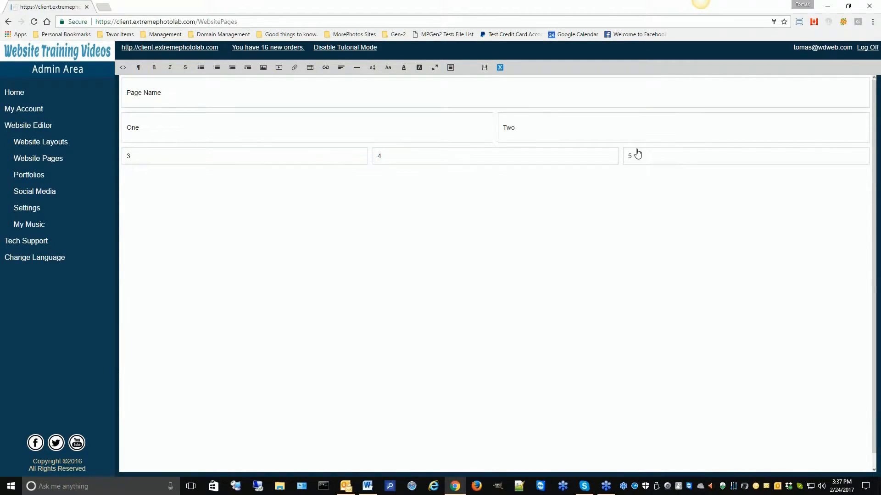
pyautogui.click(848, 8)
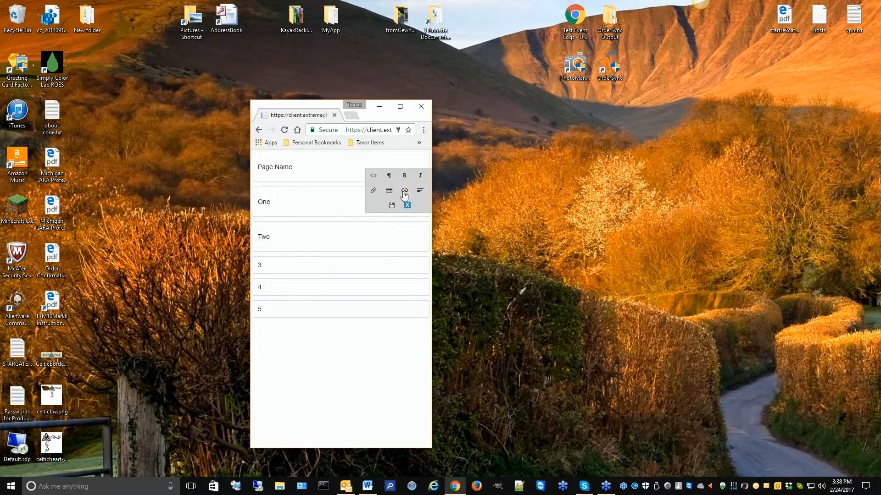
pyautogui.click(400, 106)
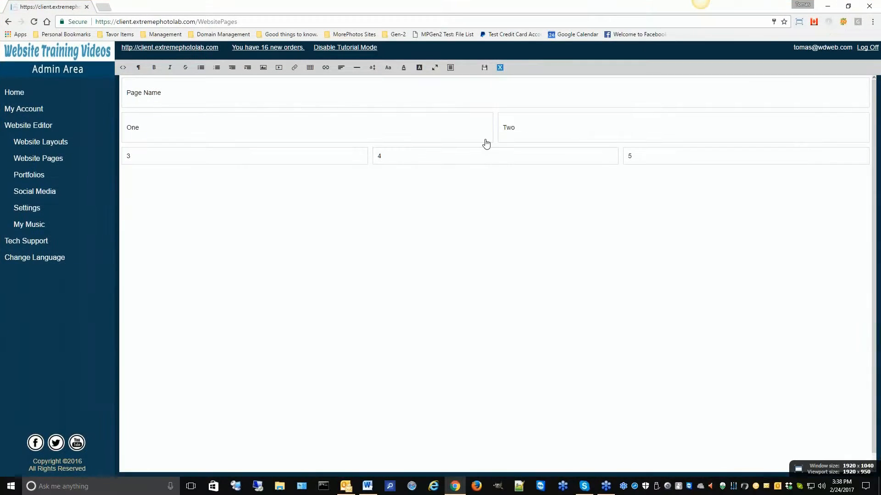
# - Replace the text "One" with the existing image of a sailboat in a tropical lagoon
pyautogui.click(159, 132)
pyautogui.moveTo(153, 131); pyautogui.dragTo(122, 126)
pyautogui.press('BackSpace')
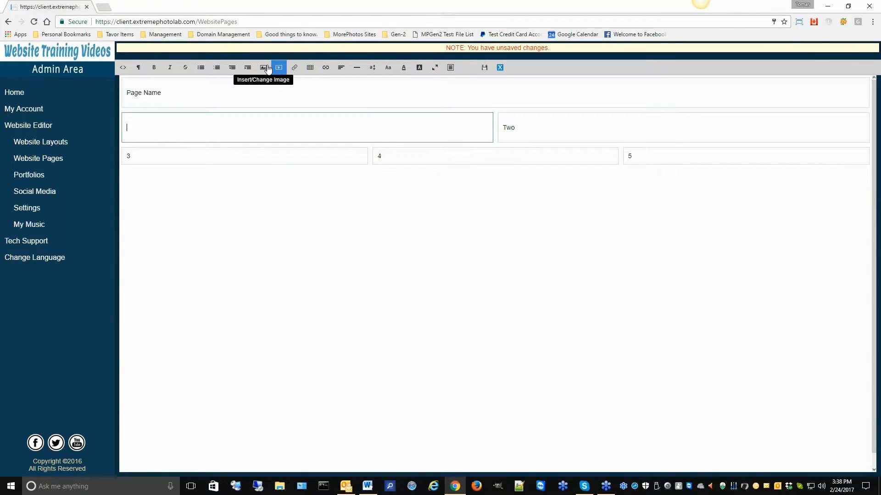
pyautogui.click(263, 68)
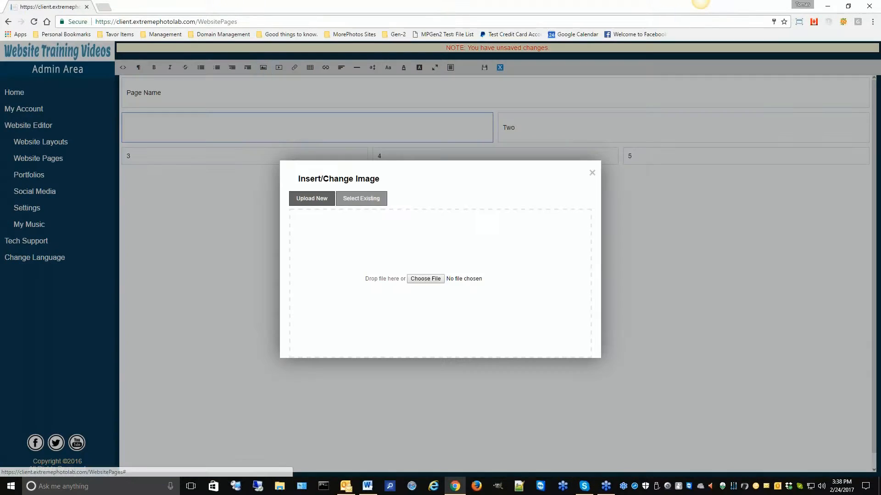
pyautogui.click(358, 200)
pyautogui.click(332, 240)
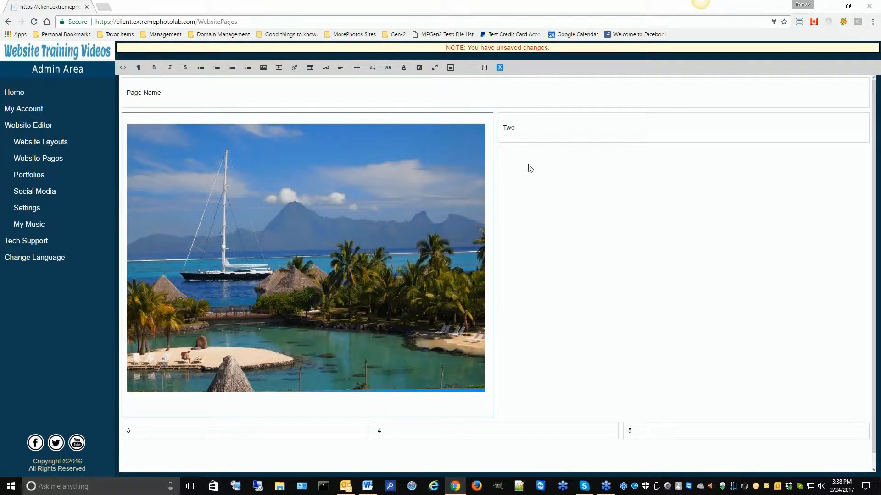
# - Clear the text "Two" from its column, and view the Insert Video dialog and close it without inserting anything
pyautogui.click(503, 128)
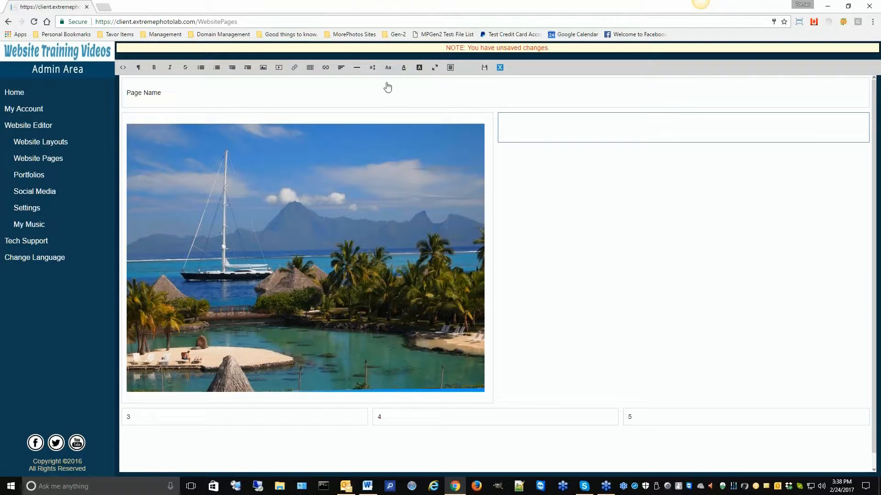
pyautogui.click(279, 67)
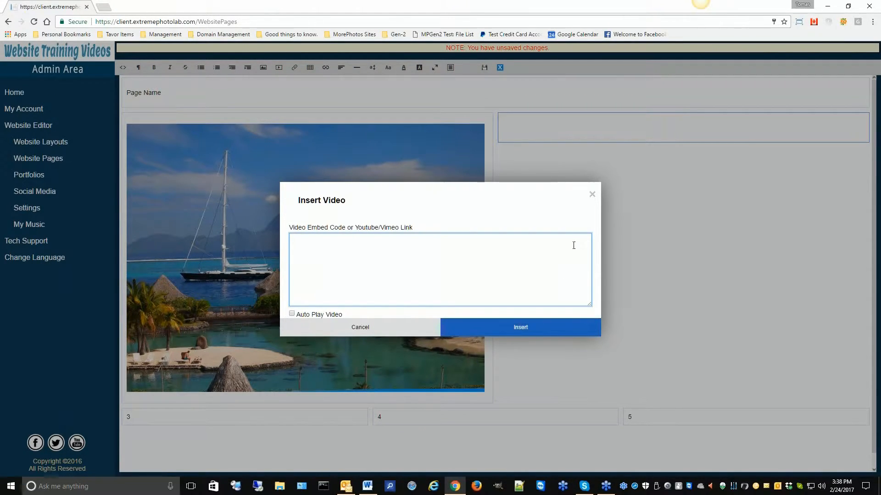
pyautogui.click(591, 196)
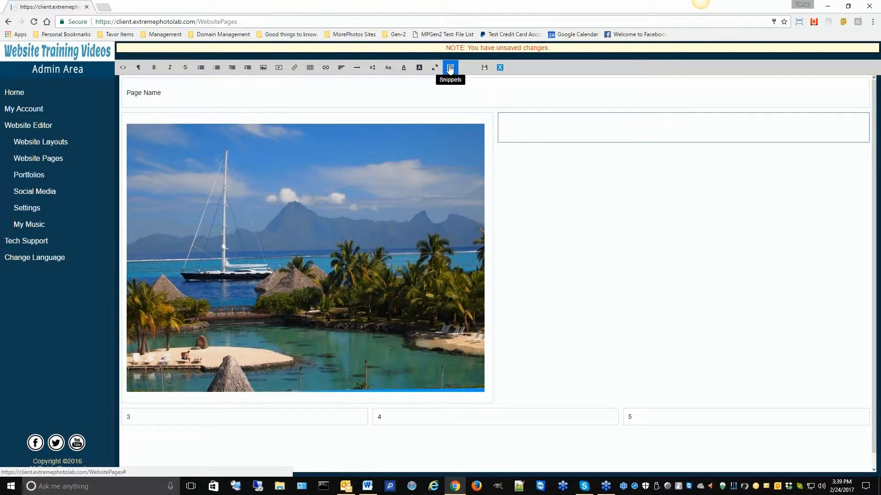
# - Insert a Google Map page element with the prefilled address into the empty column beside the image
pyautogui.click(450, 69)
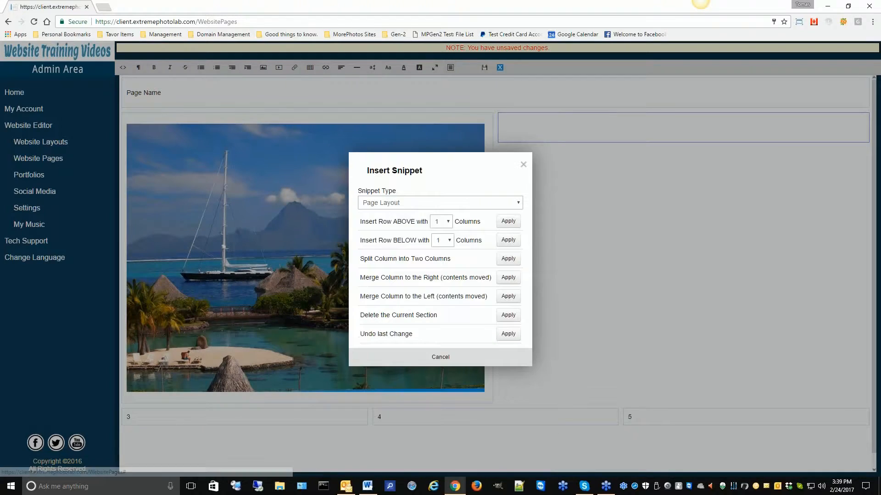
pyautogui.click(425, 204)
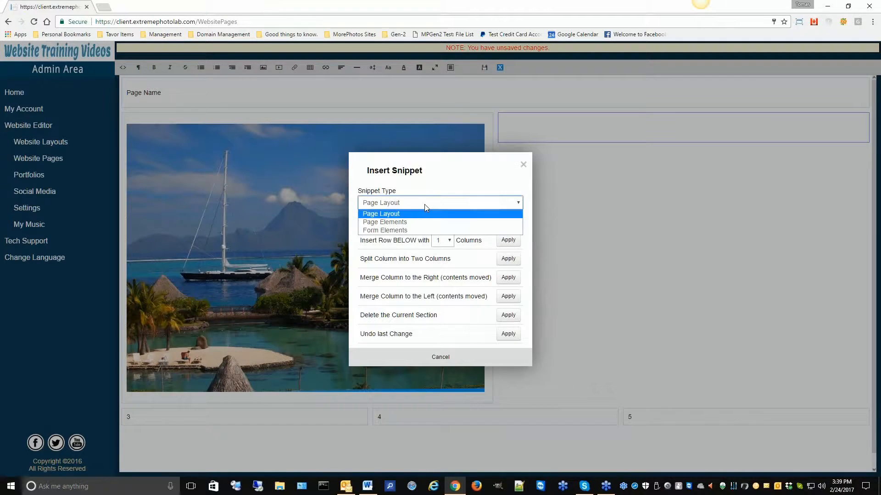
pyautogui.click(402, 223)
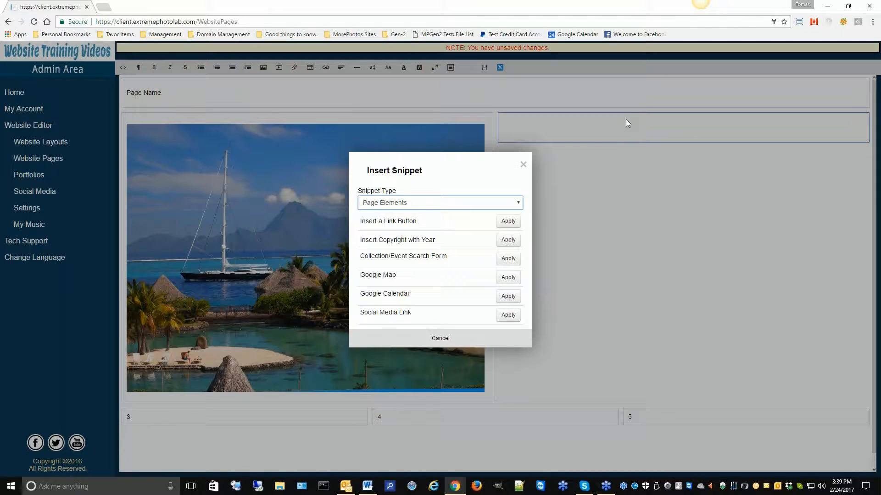
pyautogui.click(508, 278)
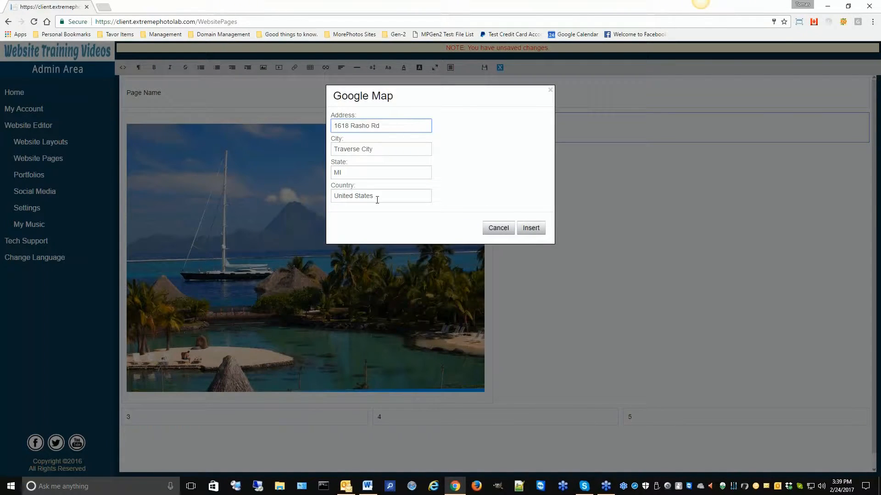
pyautogui.click(529, 229)
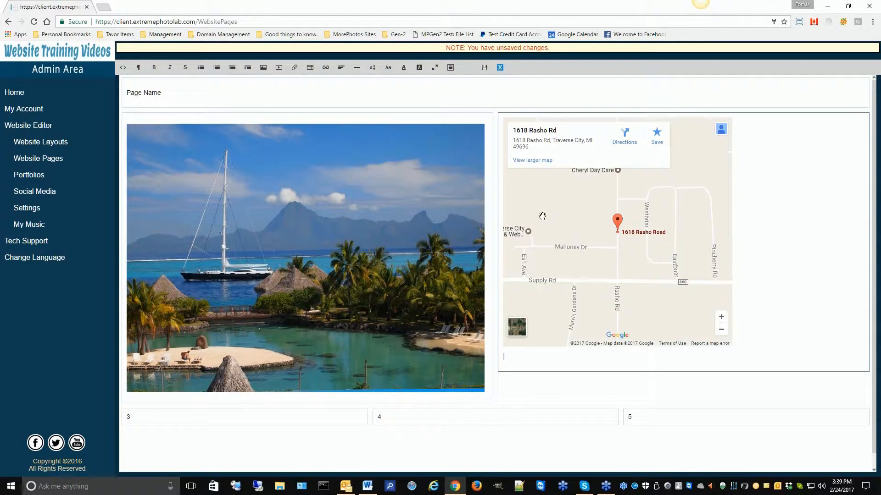
# - Replace the 3 with a required Email Form Textbox, using form name ContactForm and field name Full Name
pyautogui.click(257, 418)
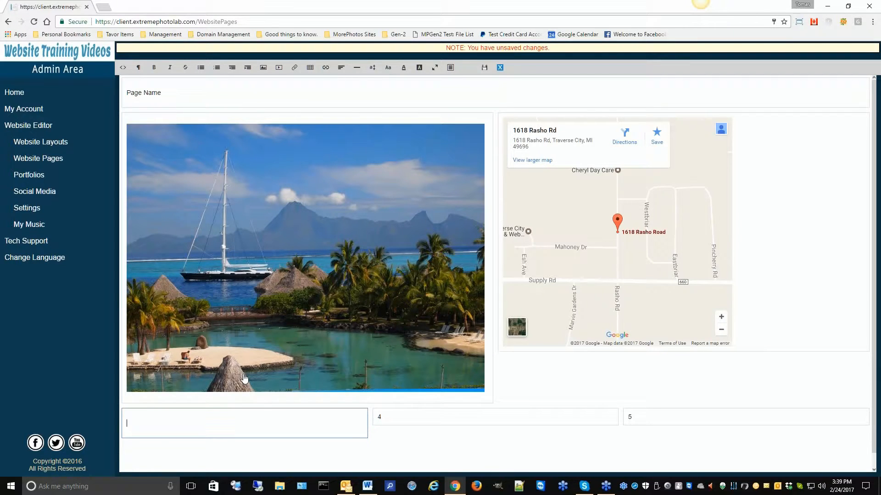
pyautogui.click(450, 68)
pyautogui.click(424, 209)
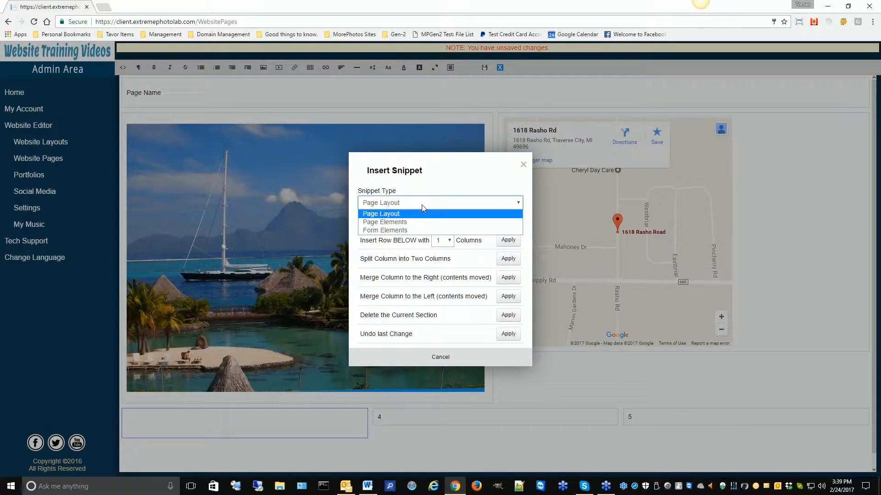
pyautogui.click(394, 231)
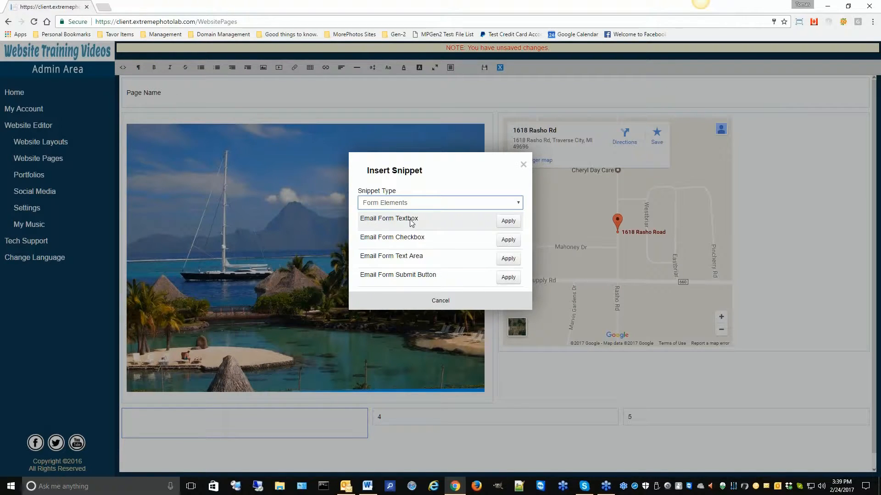
pyautogui.click(508, 221)
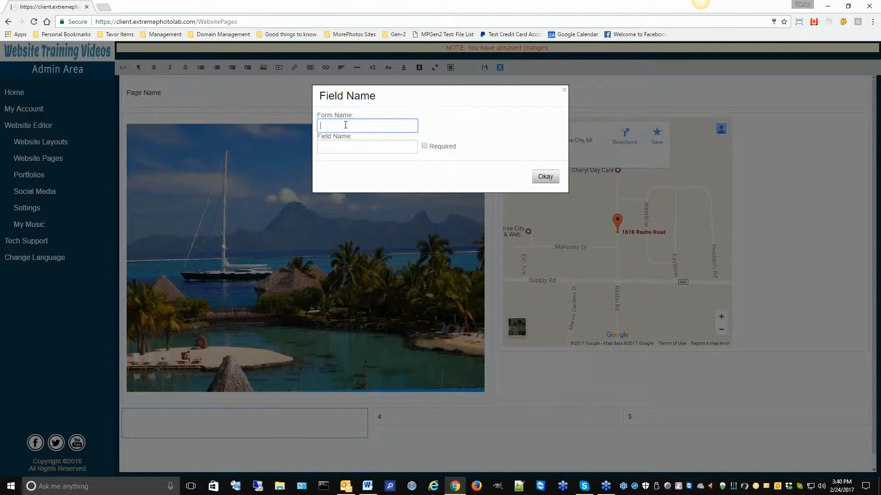
pyautogui.write('ContactForm')
pyautogui.click(344, 145)
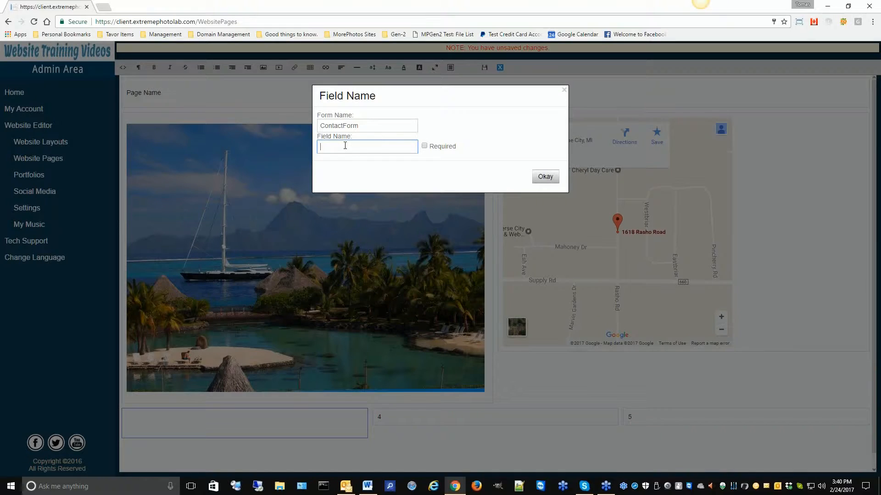
pyautogui.write('Full Name')
pyautogui.click(424, 147)
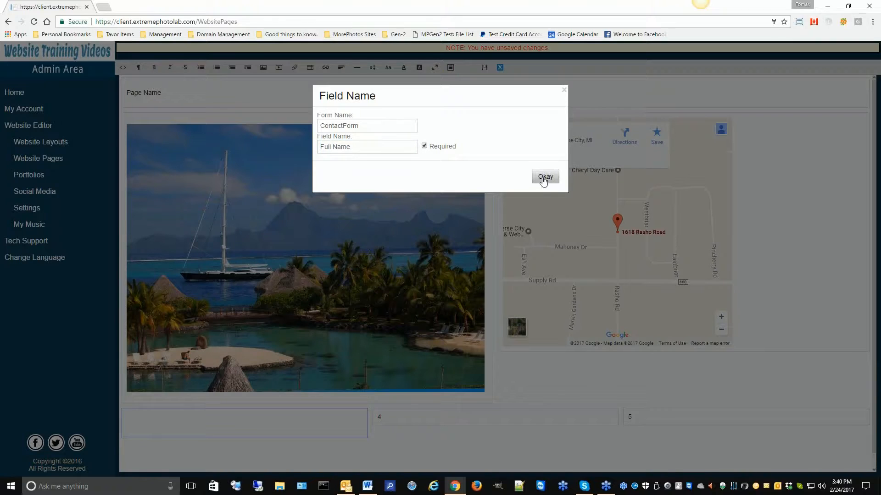
pyautogui.click(545, 177)
# - Add an optional Email Form Textbox below the Full Name field, using form name ContactForm and field name Email Address
pyautogui.click(136, 441)
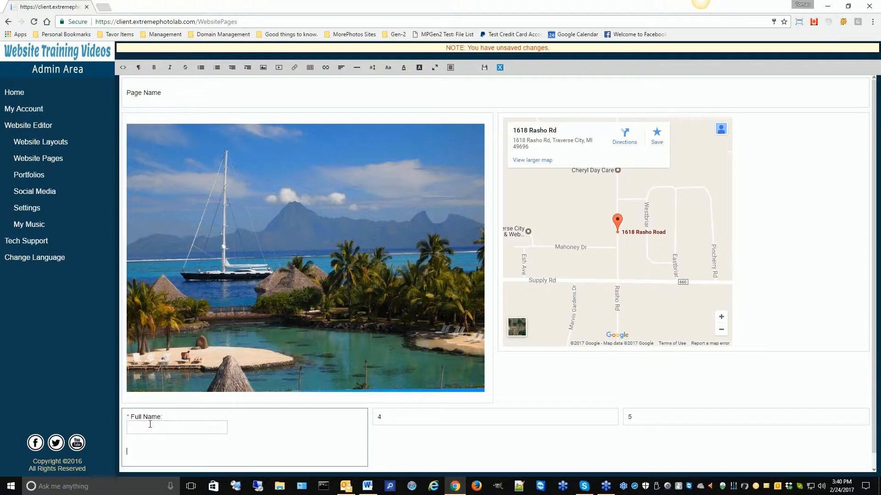
pyautogui.click(450, 67)
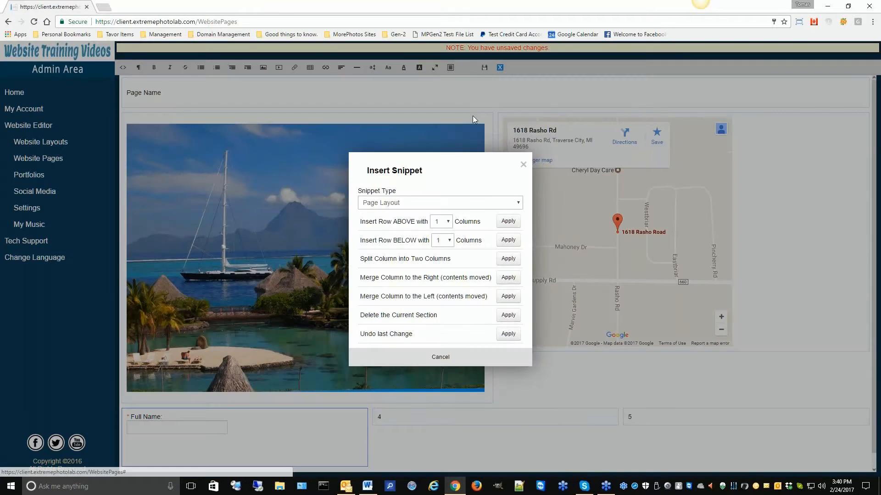
pyautogui.click(440, 202)
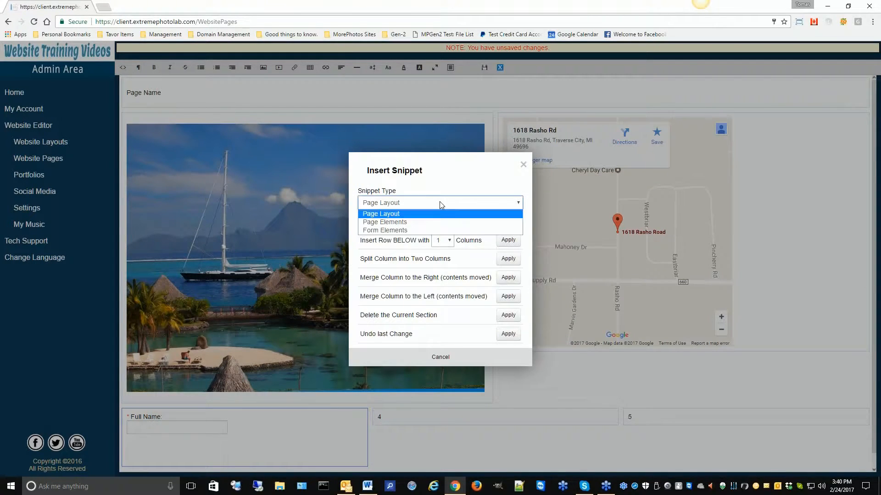
pyautogui.click(392, 230)
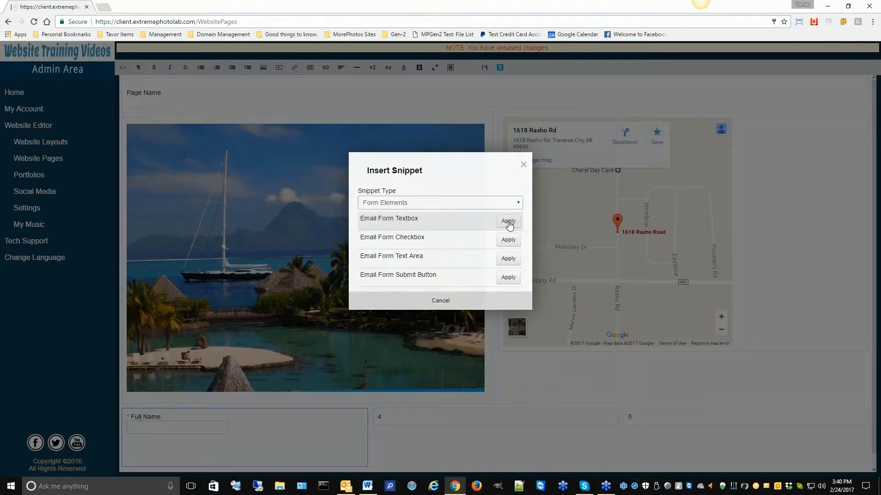
pyautogui.click(508, 221)
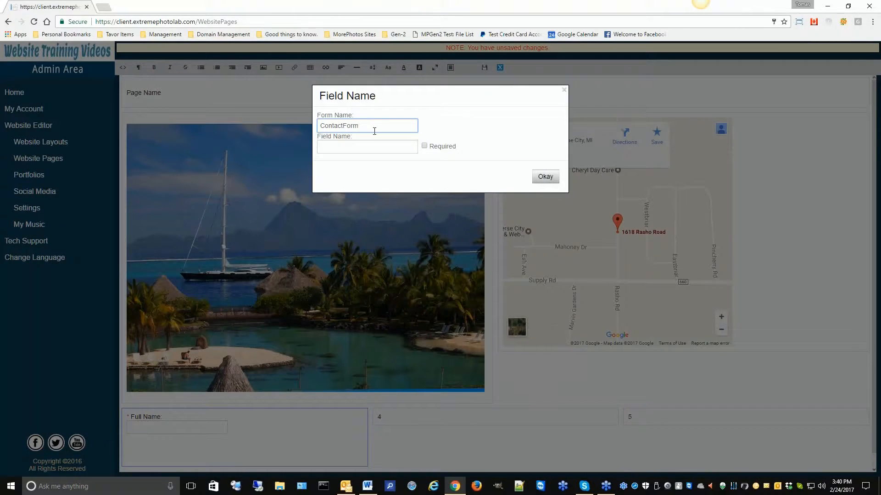
pyautogui.click(349, 147)
pyautogui.write('Email Address')
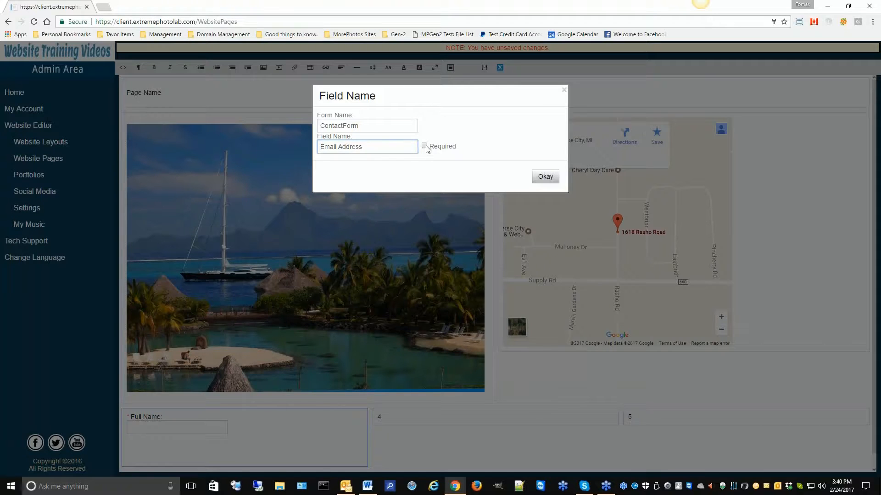
pyautogui.click(541, 177)
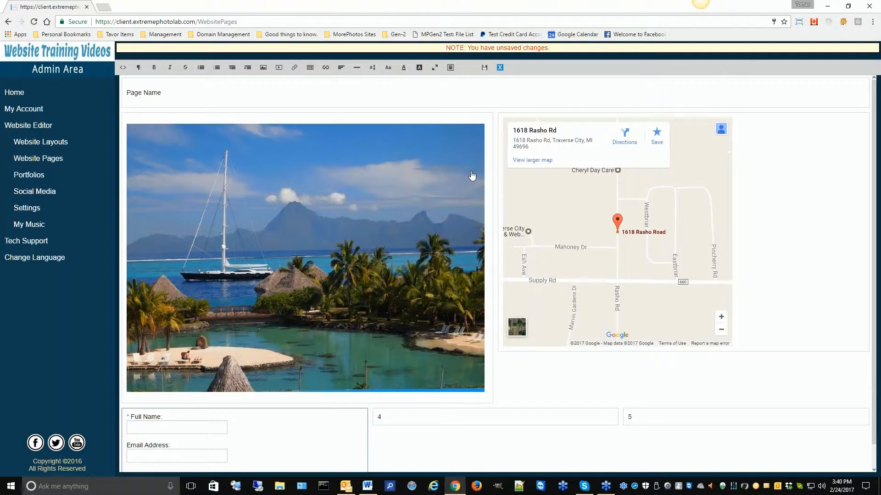
# - Add a required Email Form Text Area below the Email Address field, with field name Comments
pyautogui.click(450, 69)
pyautogui.click(443, 203)
pyautogui.click(399, 230)
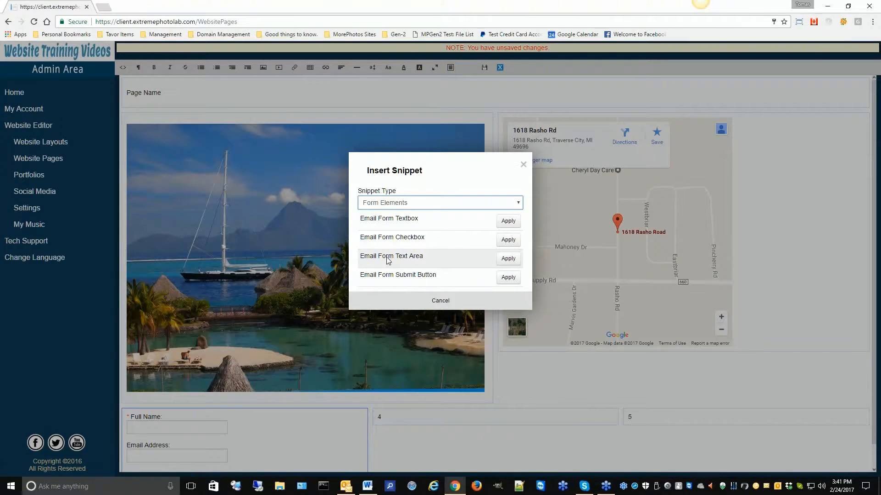
pyautogui.click(508, 259)
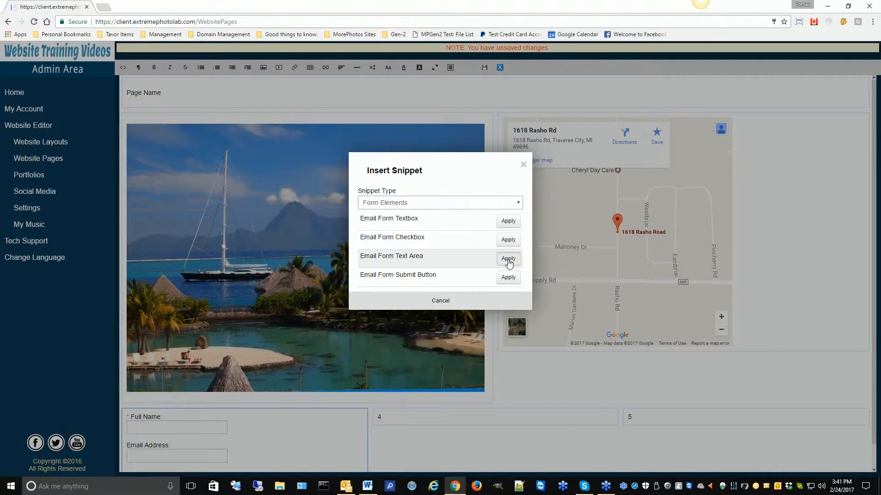
pyautogui.click(367, 149)
pyautogui.write('Comments')
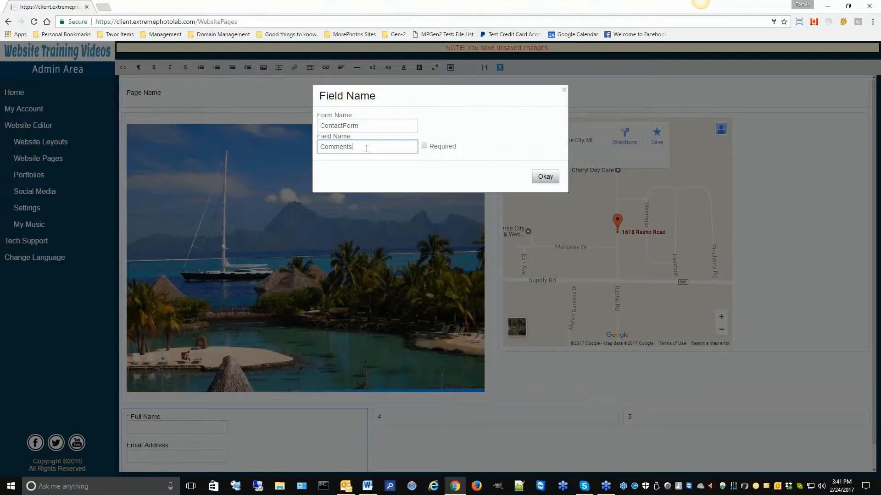
pyautogui.click(424, 146)
pyautogui.click(545, 177)
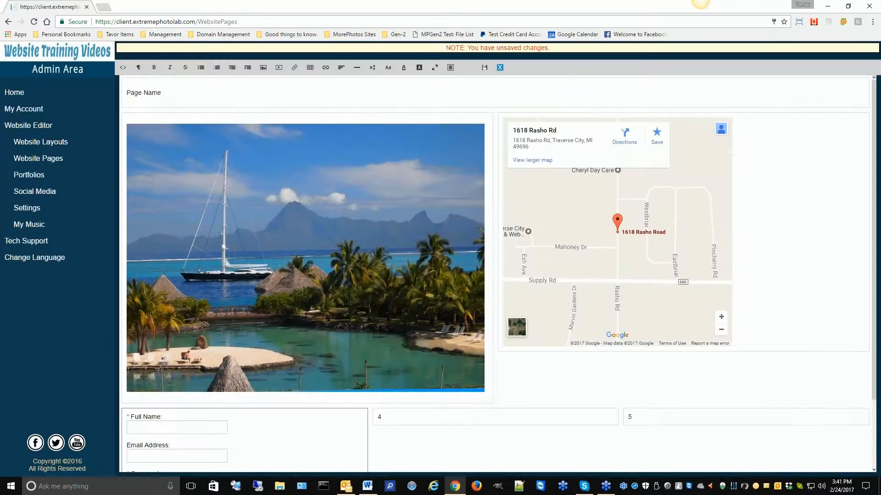
# - Add an Email Form Submit Button to ContactForm with the recipient's email and success message "Thank you.We will get back to you as soon as possible."
pyautogui.scroll(-3, 391, 279)
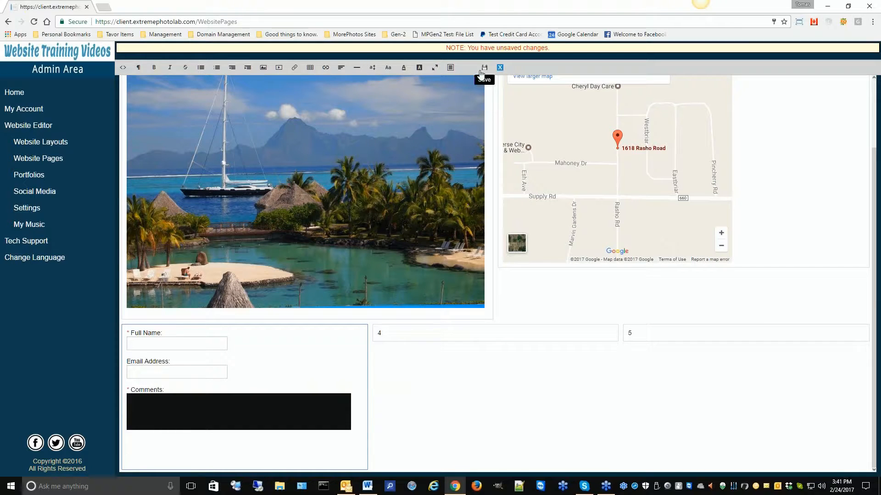
pyautogui.click(450, 69)
pyautogui.click(435, 204)
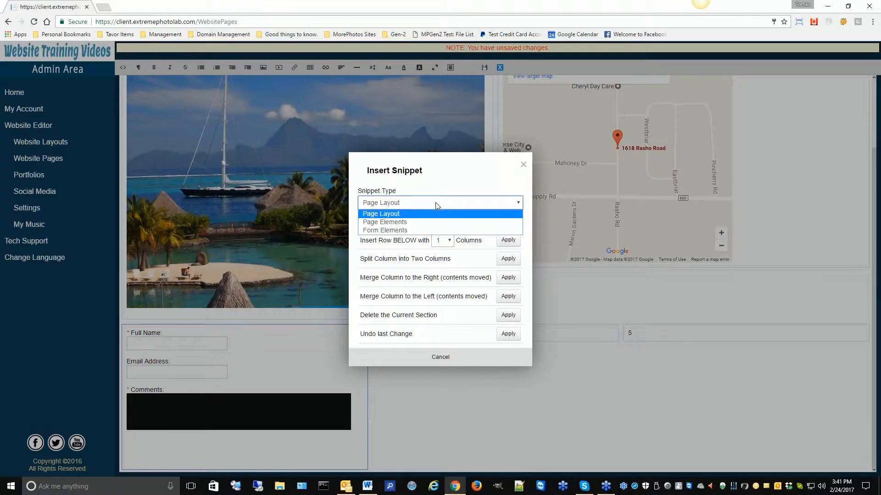
pyautogui.click(402, 231)
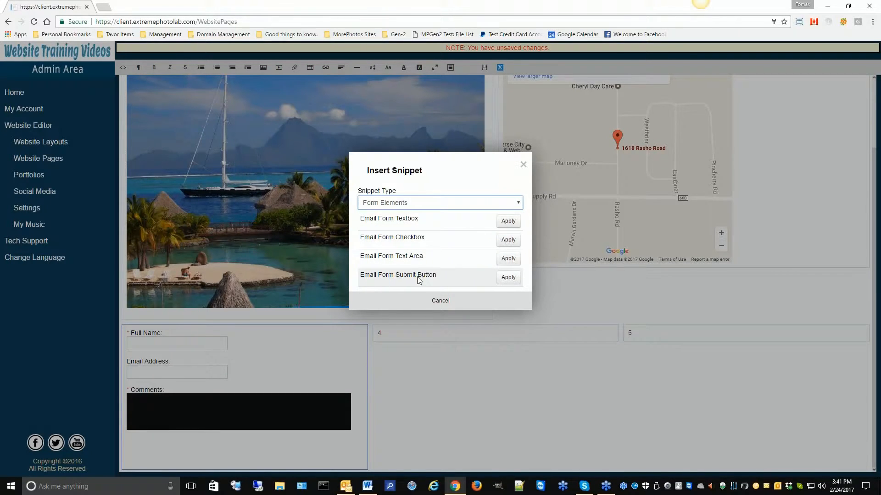
pyautogui.click(508, 278)
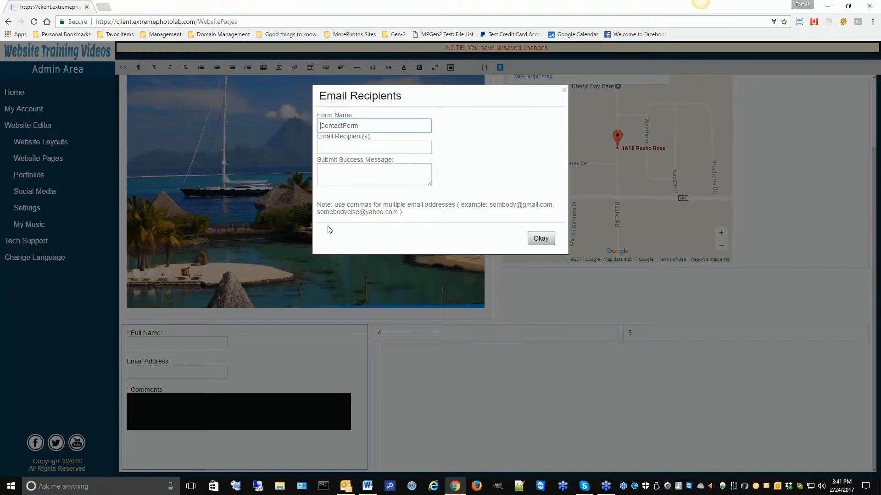
pyautogui.click(348, 144)
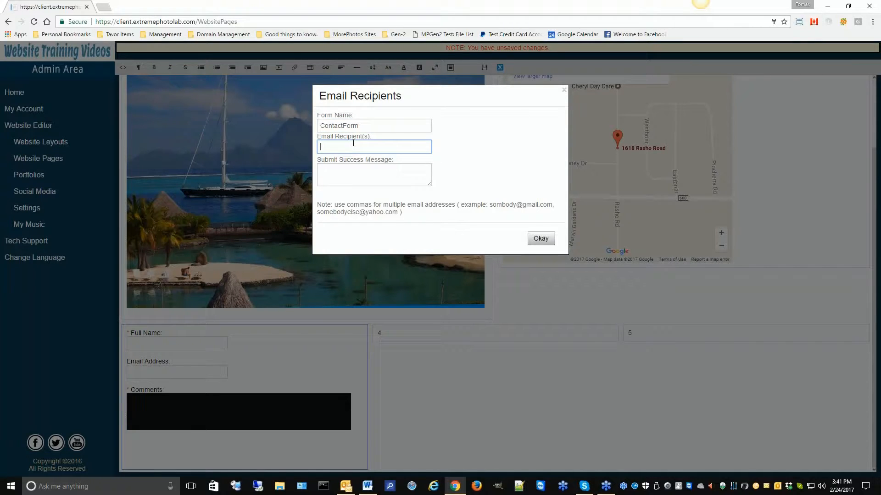
pyautogui.write('someone@somewhere.com')
pyautogui.click(344, 173)
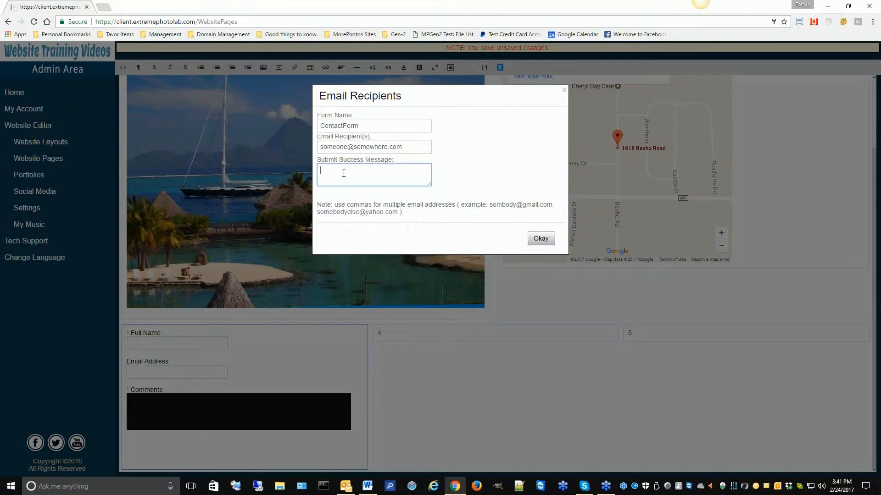
pyautogui.write('Thank you.We will get back to you as soon as possible.')
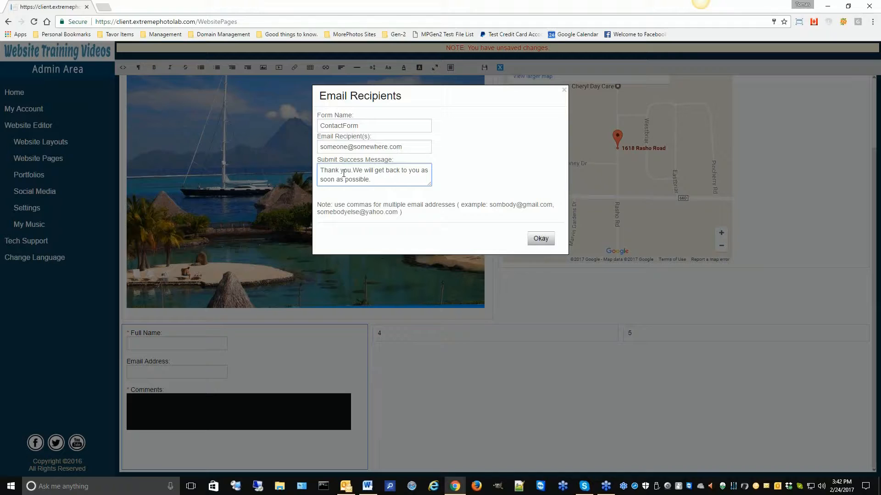
pyautogui.click(540, 238)
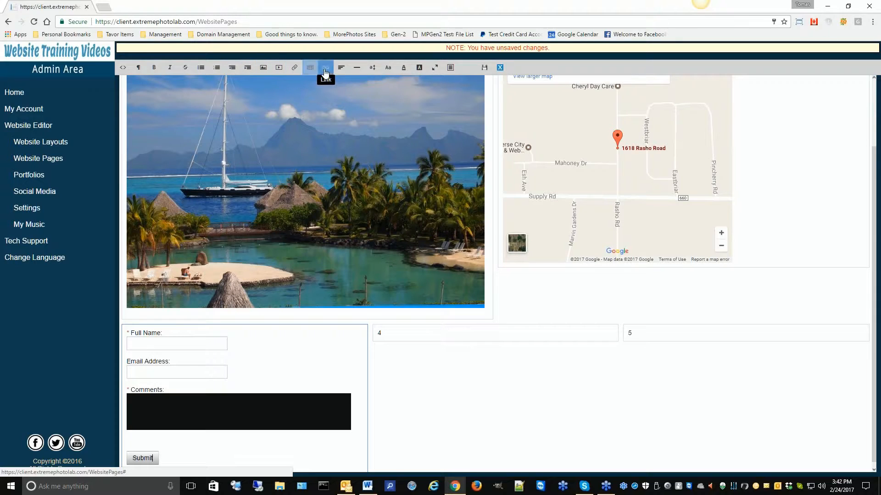
# - Save the edited Child A page and close its content editor
pyautogui.click(484, 68)
pyautogui.click(534, 142)
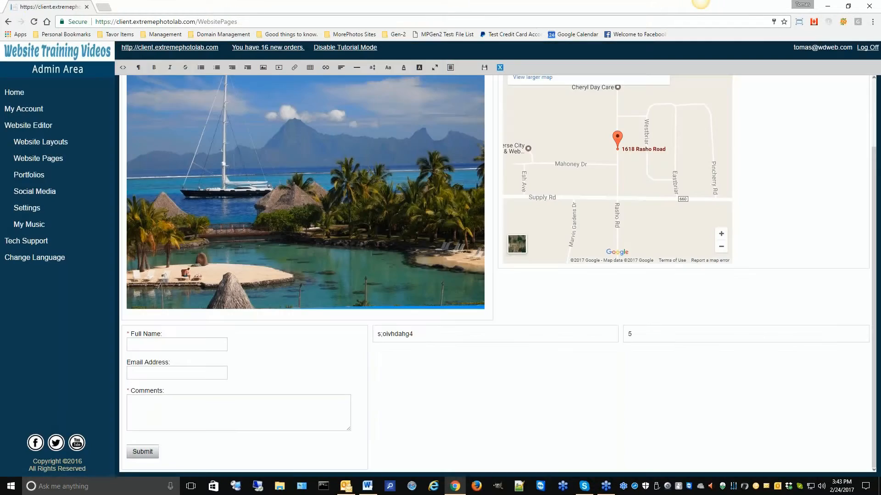
pyautogui.click(545, 143)
pyautogui.click(502, 70)
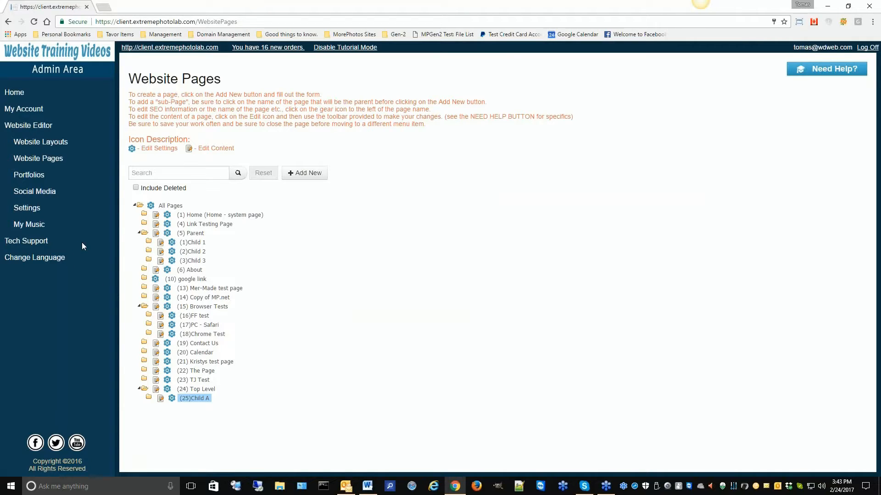
# - Open the live website and view the Child A page under Top Level
pyautogui.click(179, 48)
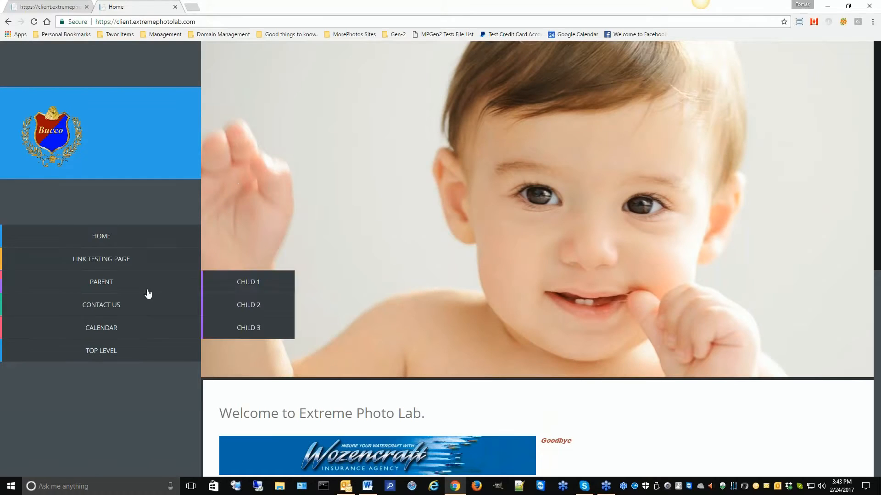
pyautogui.moveTo(87, 351)
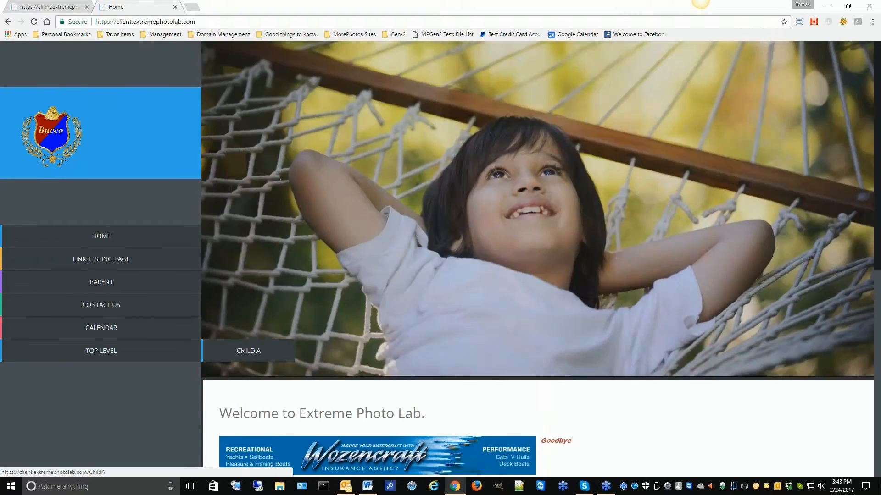
pyautogui.click(248, 351)
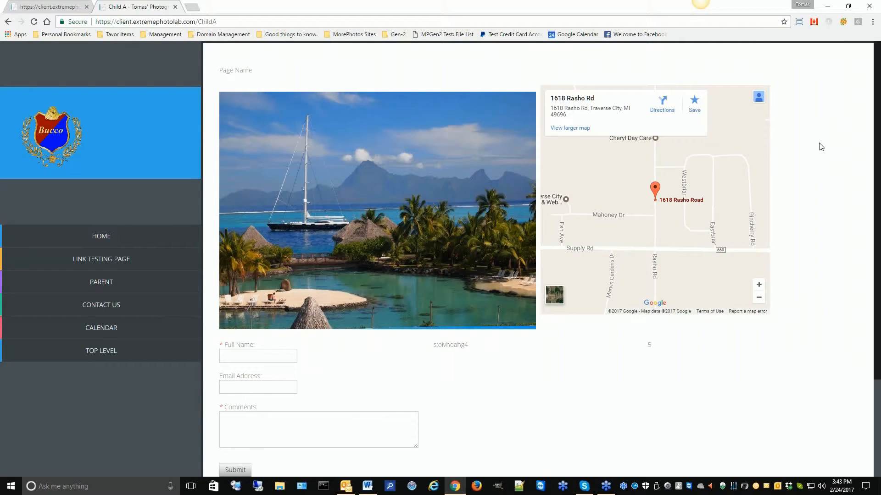
# - Check the Child A page in a narrow browser window, restore the full-size window, and close the live website
pyautogui.click(849, 8)
pyautogui.scroll(-3, 349, 280)
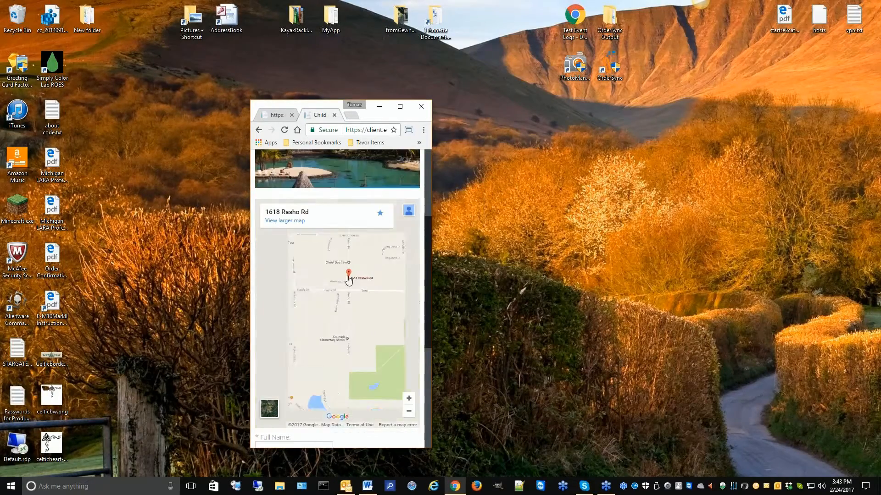
pyautogui.moveTo(429, 283); pyautogui.dragTo(415, 213)
pyautogui.click(398, 106)
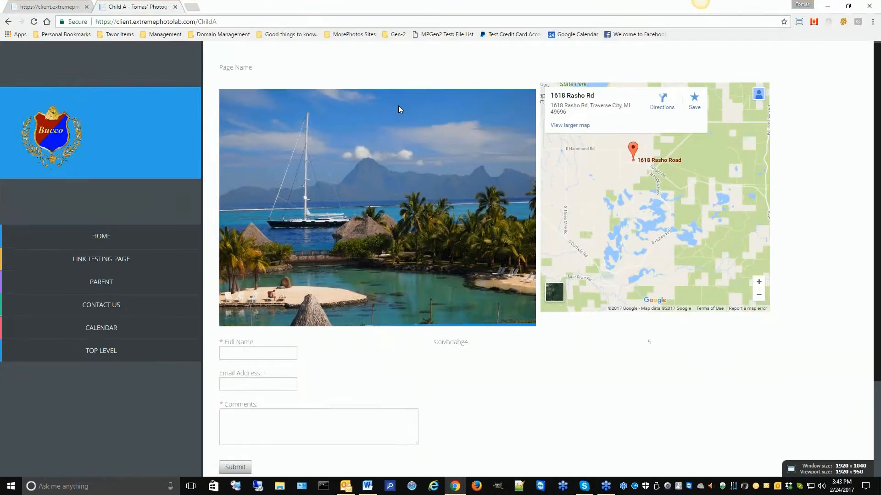
pyautogui.click(175, 7)
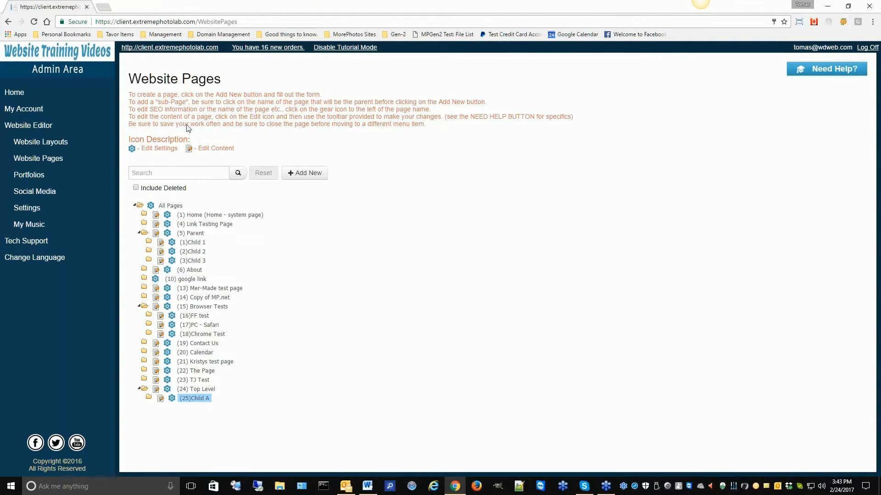
# - Open Website Layouts, dismiss the tutorial message, and examine the list of existing layouts and their themes
pyautogui.click(37, 143)
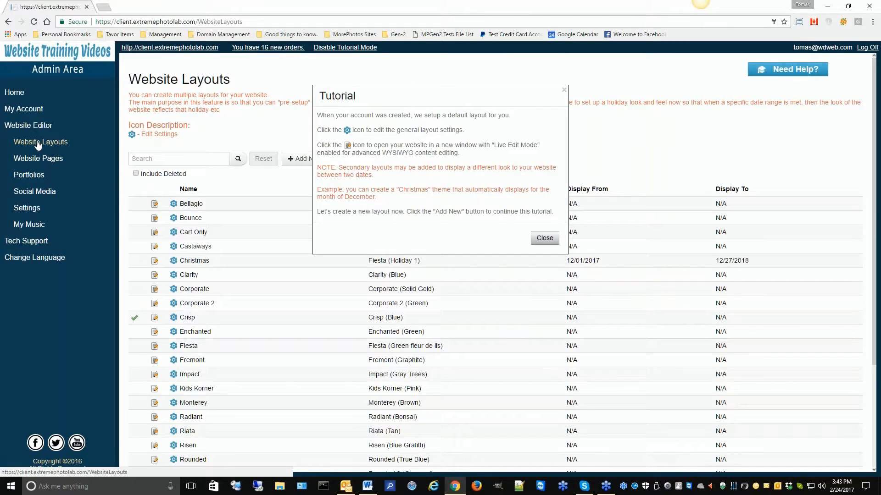
pyautogui.click(541, 240)
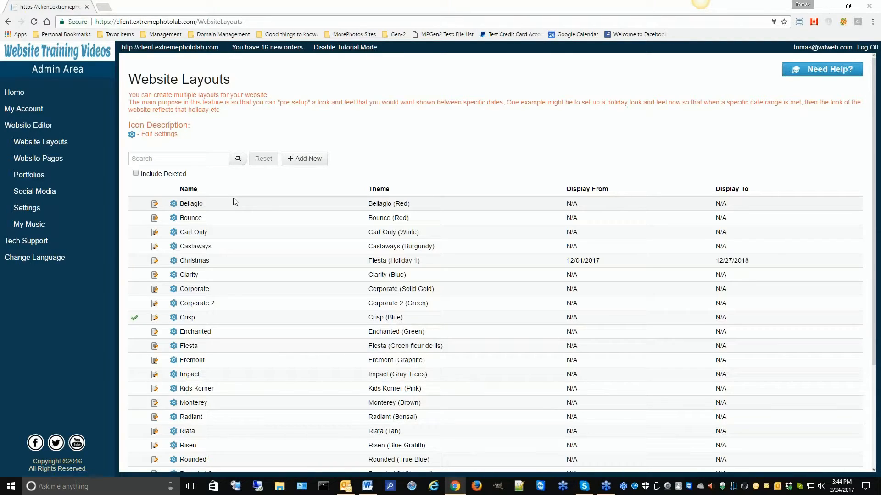
pyautogui.scroll(-3, 293, 244)
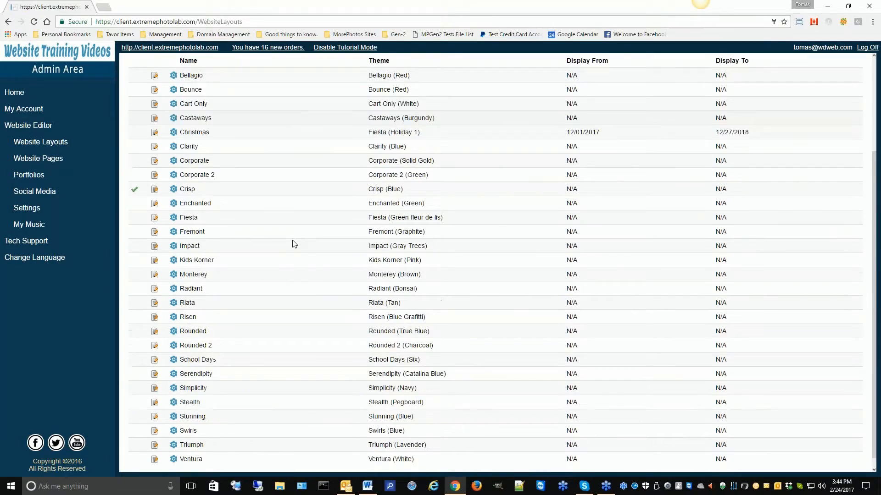
pyautogui.scroll(3, 294, 244)
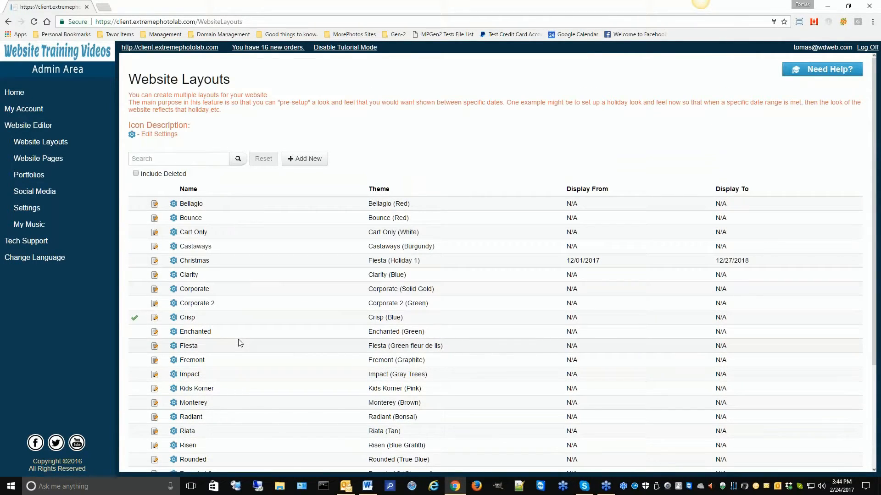
pyautogui.scroll(-3, 278, 268)
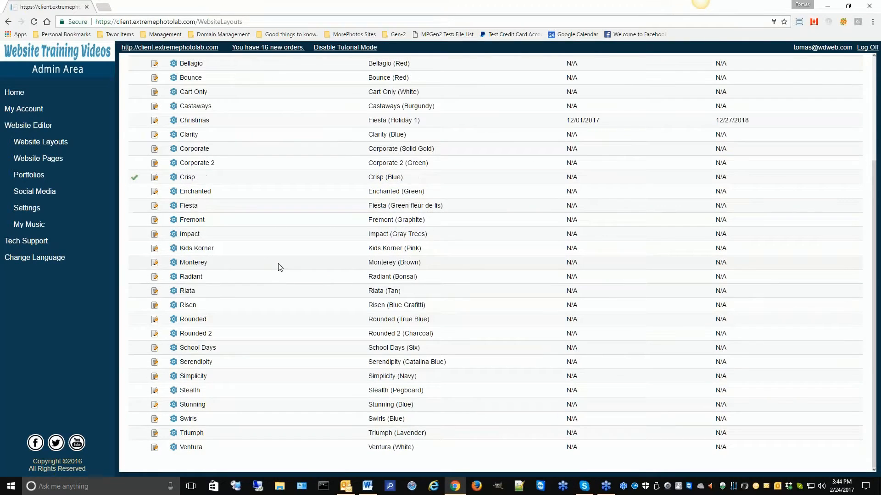
pyautogui.scroll(3, 281, 267)
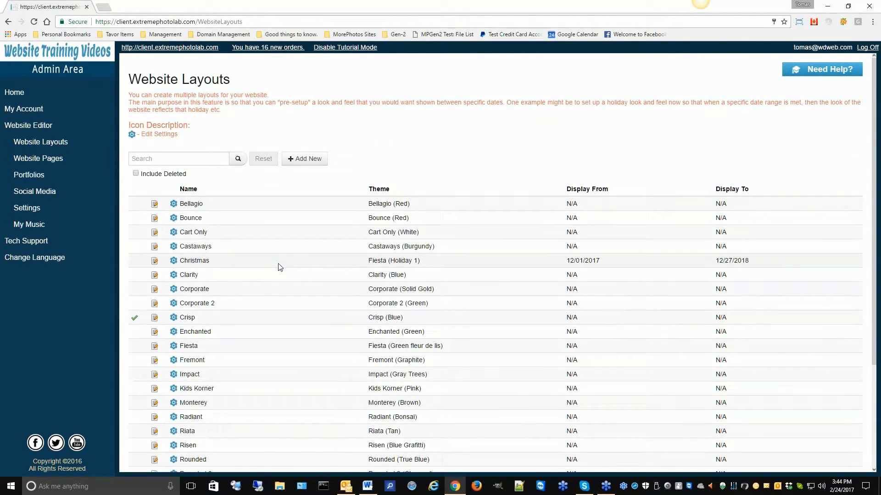
# - Add a new website layout named "Valentines Layout", moving the tutorial box clear of the layout form
pyautogui.click(308, 161)
pyautogui.moveTo(374, 98); pyautogui.dragTo(677, 120)
pyautogui.click(380, 112)
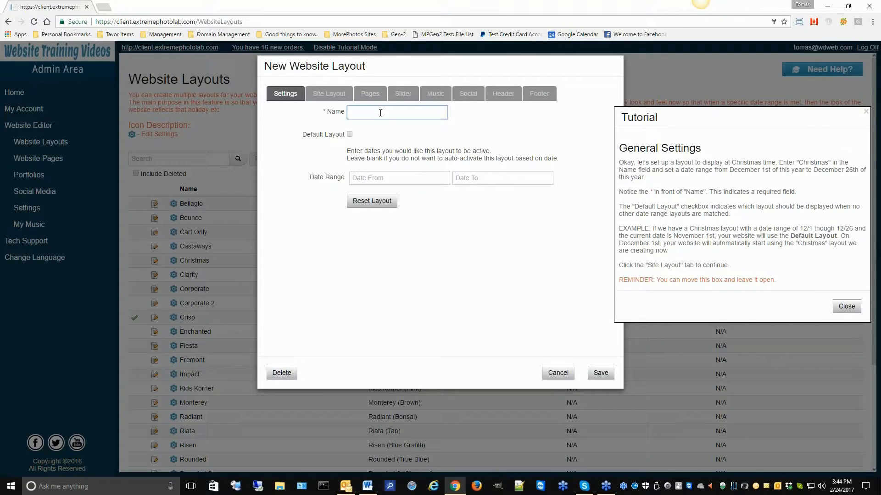
pyautogui.write('Valentines Layout')
# - Set the layout's active date range from 02/08/2017 to 02/16/2017
pyautogui.click(383, 178)
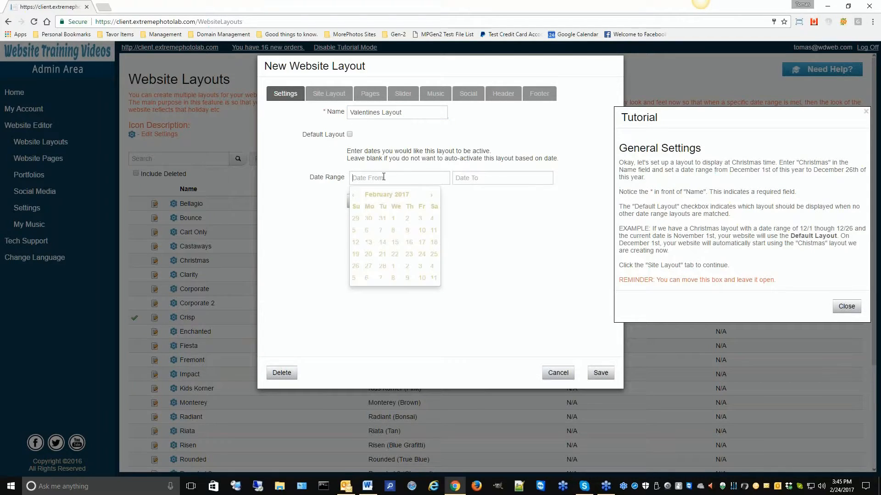
pyautogui.click(393, 232)
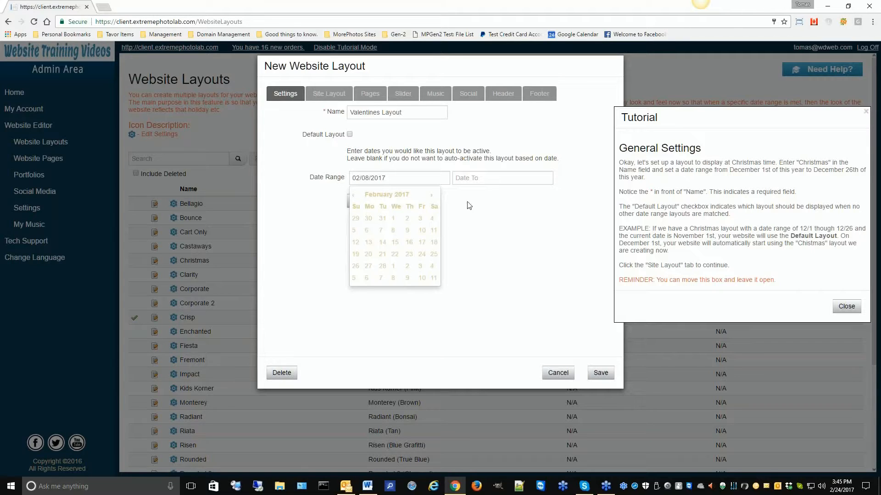
pyautogui.click(488, 178)
pyautogui.click(512, 246)
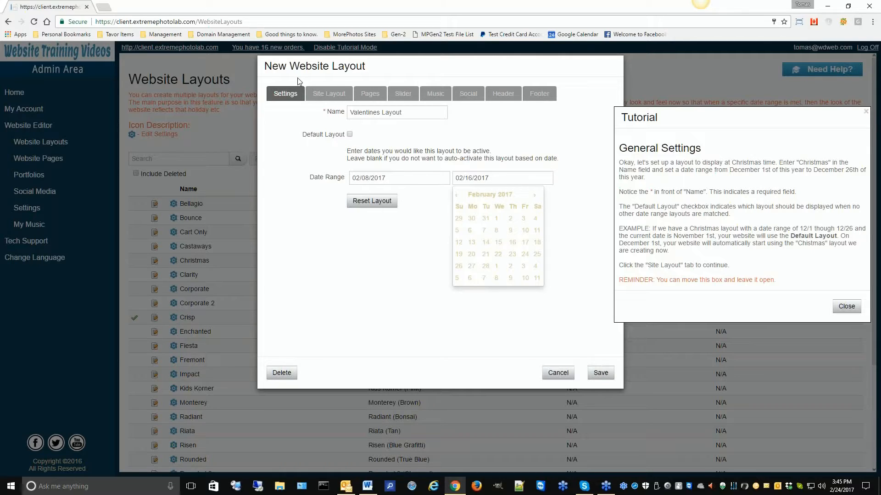
# - Browse the available site themes and select the Corporate theme in Purple for the new layout
pyautogui.click(323, 96)
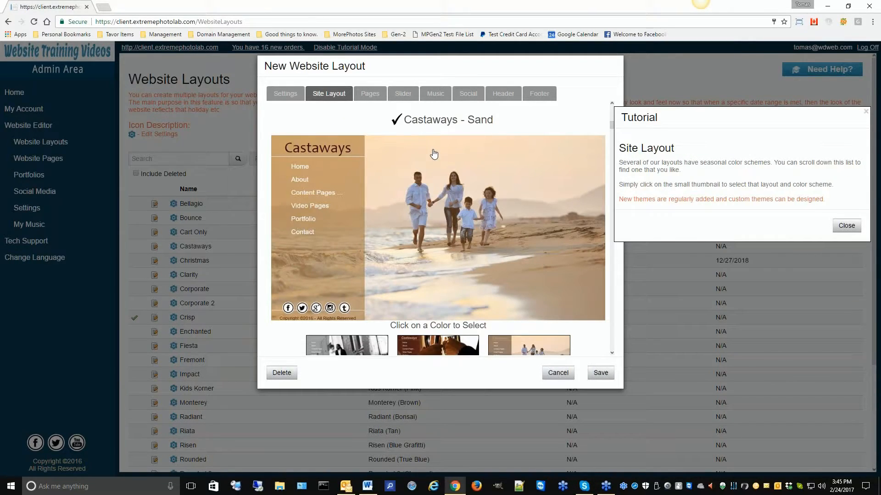
pyautogui.scroll(10, 434, 153)
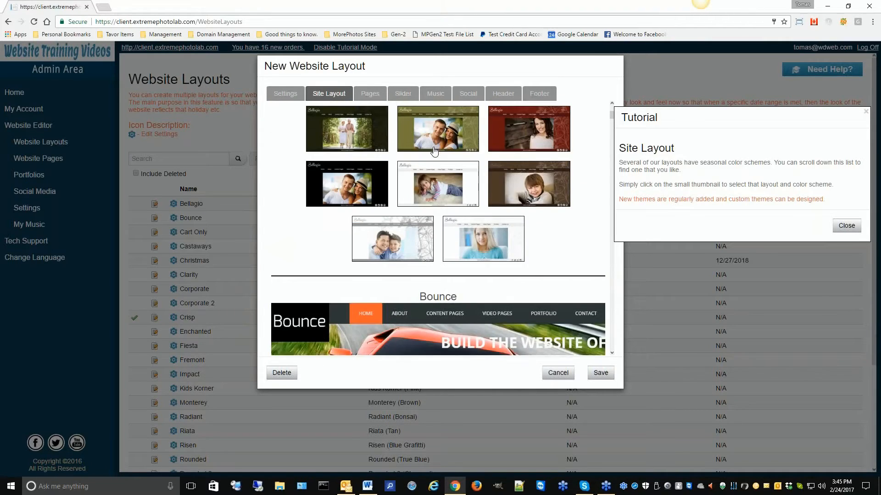
pyautogui.scroll(-4, 434, 151)
pyautogui.scroll(-15, 434, 145)
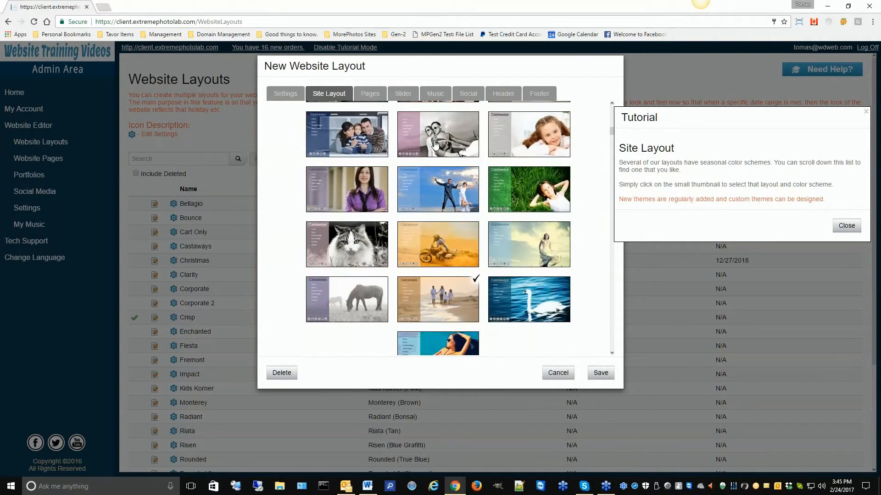
pyautogui.scroll(-8, 435, 145)
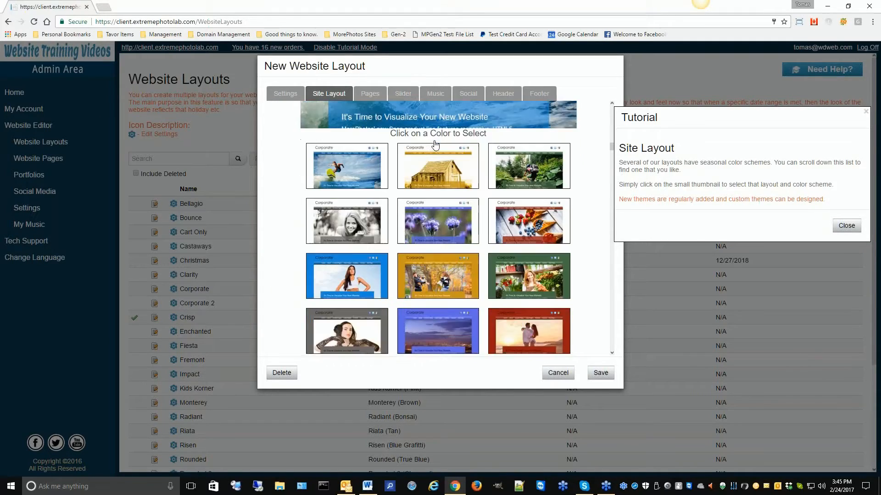
pyautogui.scroll(2, 436, 145)
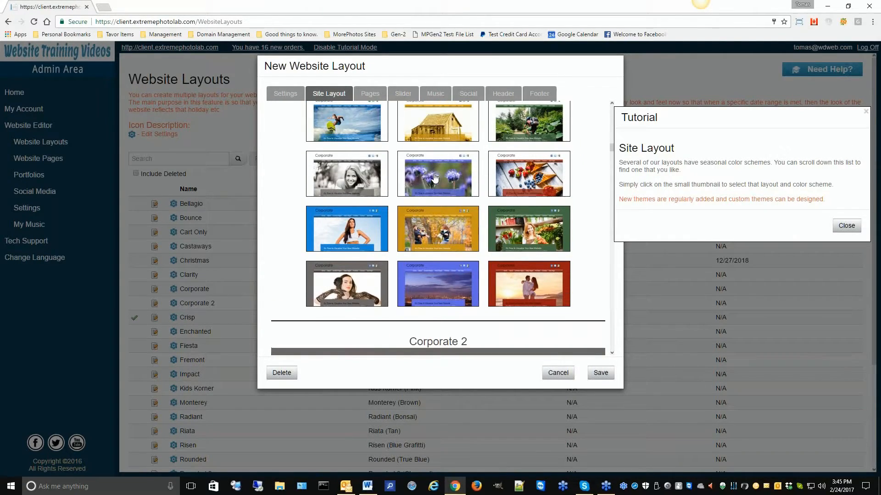
pyautogui.click(435, 179)
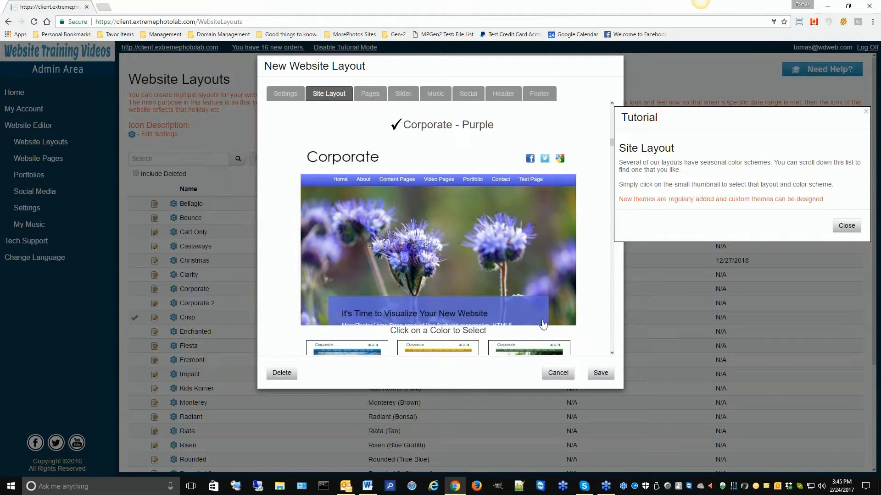
# - Browse further through the site themes and select the Enchanted theme in Cream
pyautogui.scroll(-10, 460, 252)
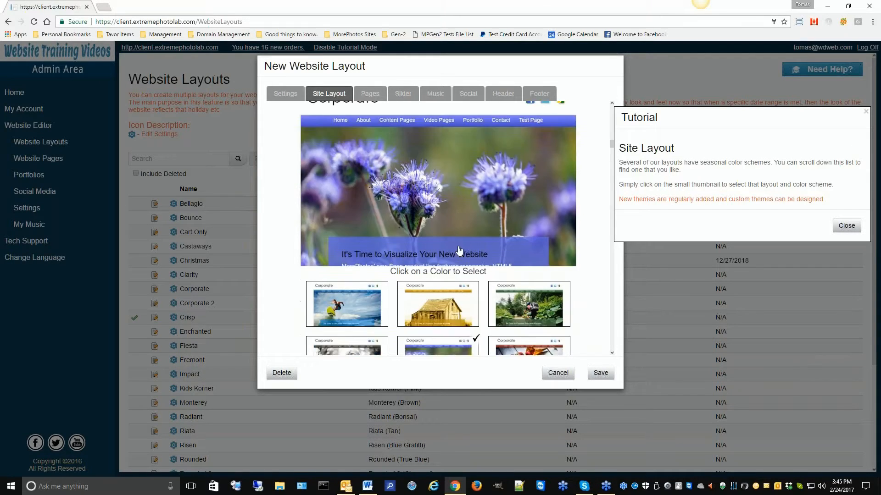
pyautogui.scroll(-15, 457, 248)
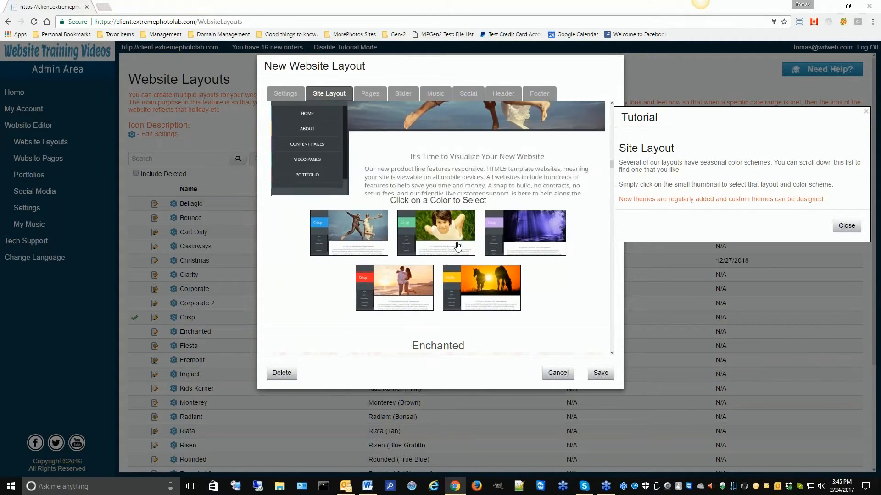
pyautogui.scroll(-1, 457, 245)
pyautogui.scroll(3, 456, 243)
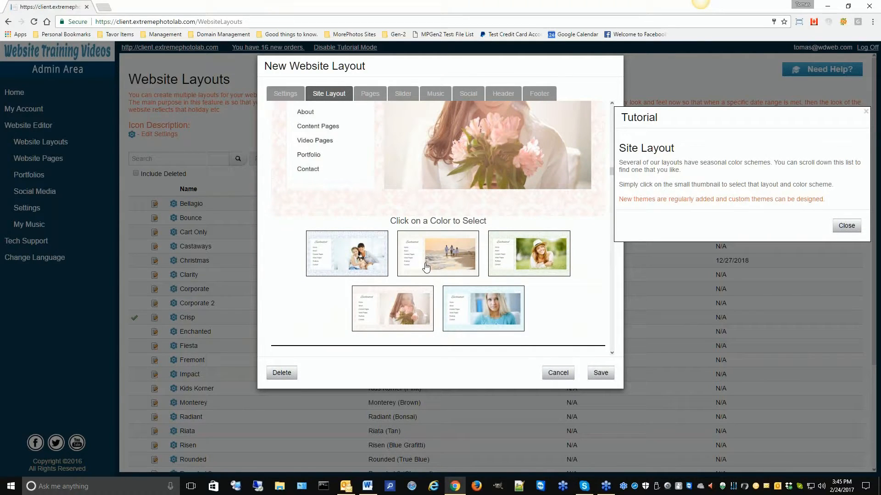
pyautogui.click(429, 261)
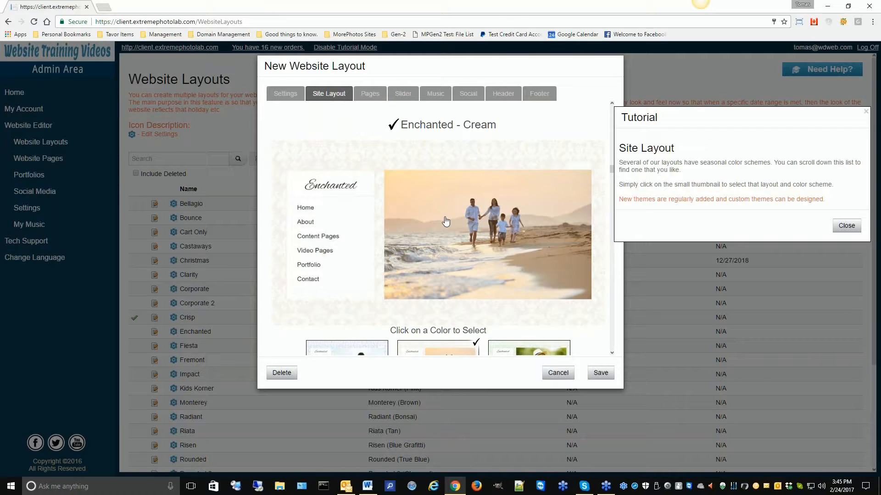
# - Review which pages the layout shows in its menu and the image size required for the Enchanted theme's slider
pyautogui.click(369, 94)
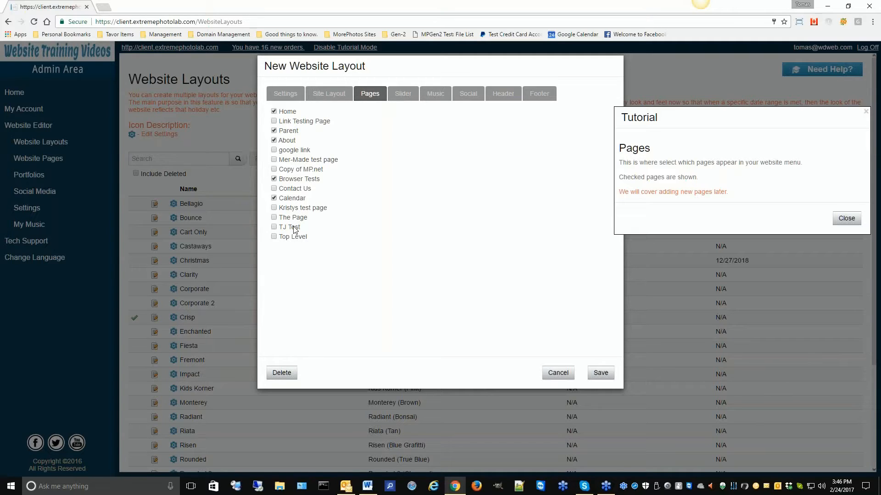
pyautogui.click(404, 94)
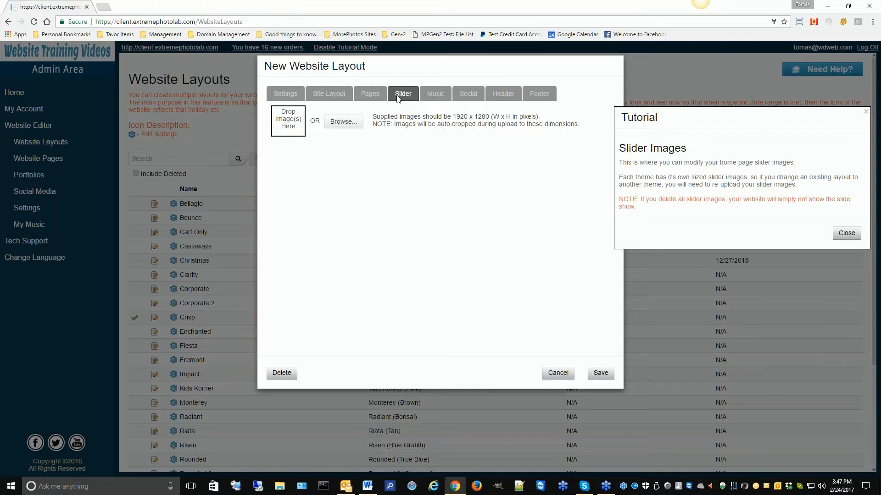
pyautogui.moveTo(453, 119); pyautogui.dragTo(489, 121)
# - Switch the layout's theme to Crisp in Green
pyautogui.click(324, 95)
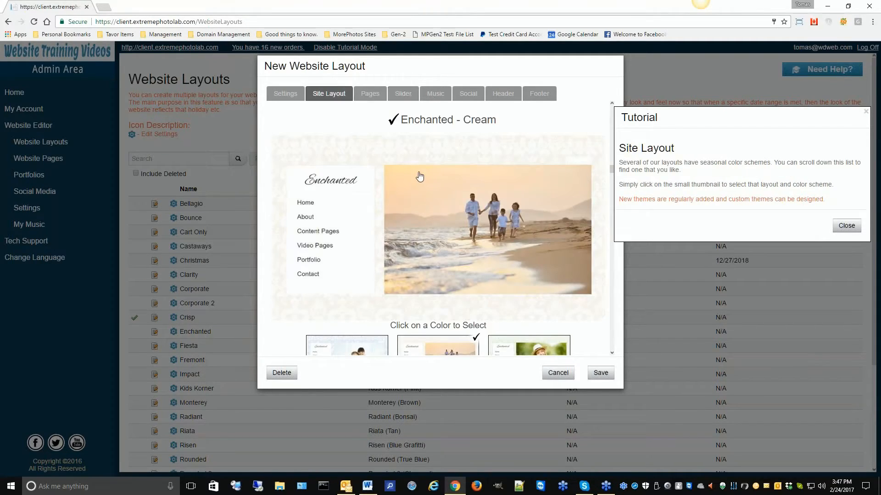
pyautogui.scroll(10, 408, 179)
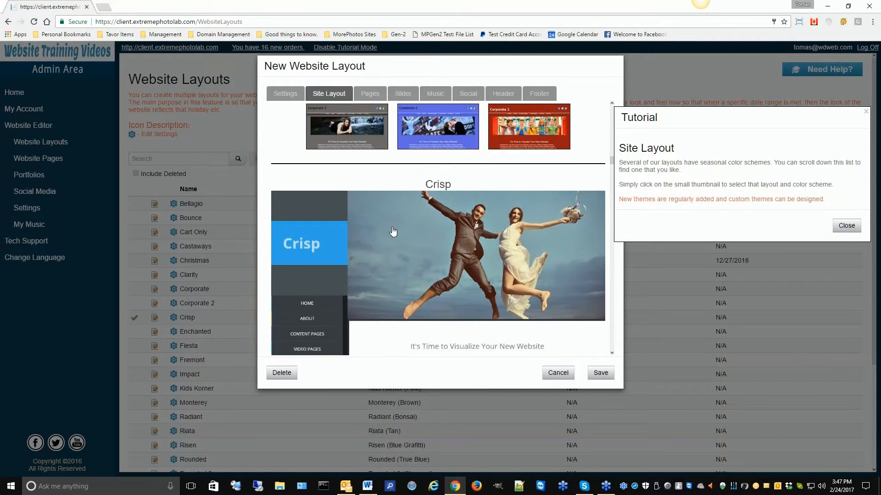
pyautogui.scroll(-3, 413, 284)
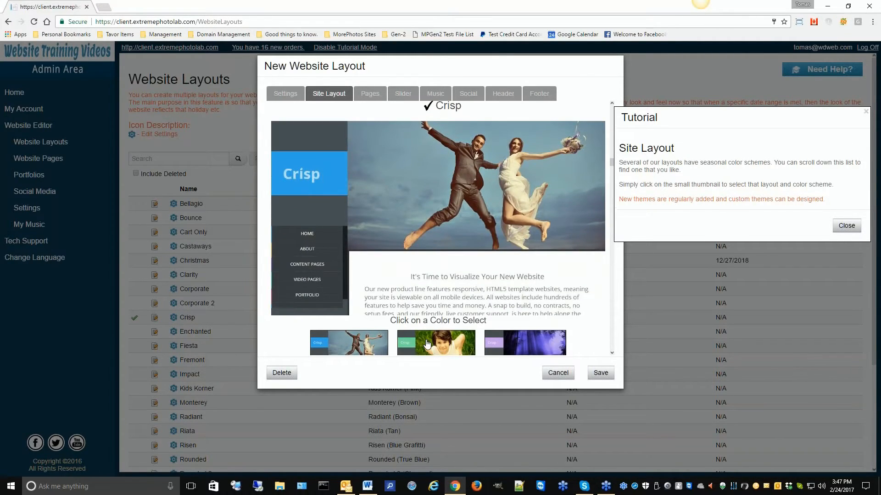
pyautogui.click(427, 344)
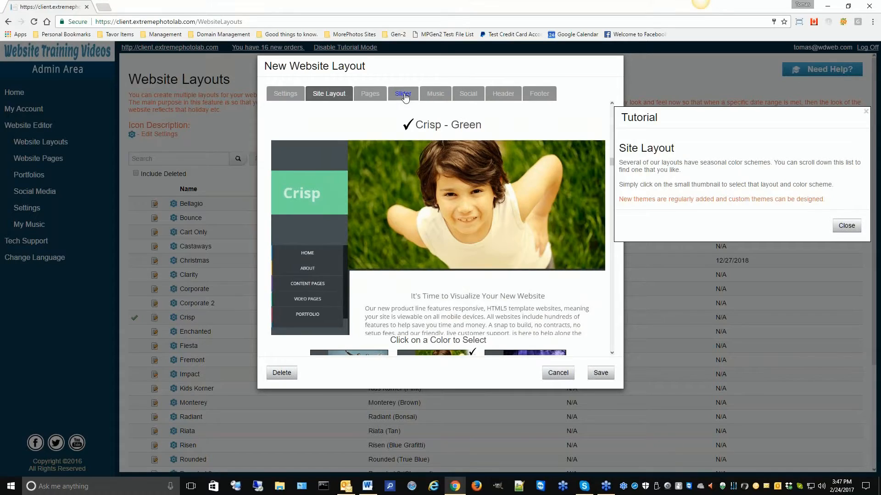
# - Check the slider image size for the Crisp theme and upload 0903.jpg from the 30th folder as a slider image
pyautogui.click(402, 94)
pyautogui.moveTo(452, 118); pyautogui.dragTo(486, 122)
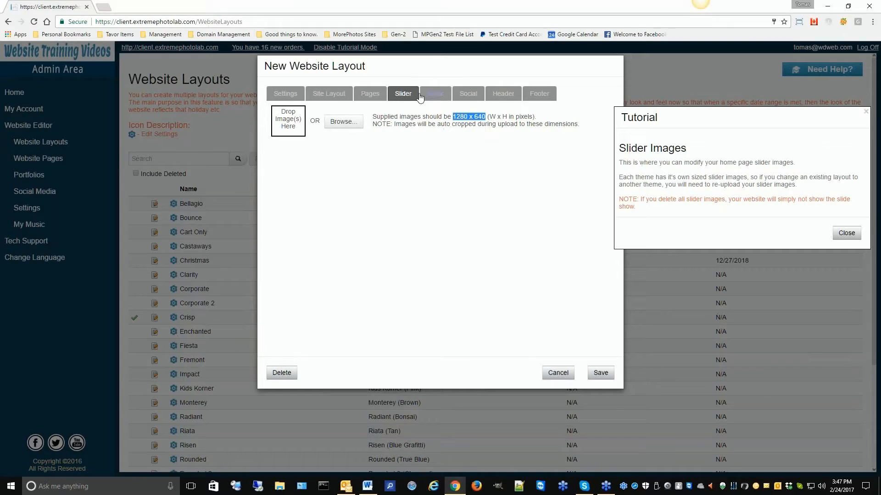
pyautogui.click(342, 123)
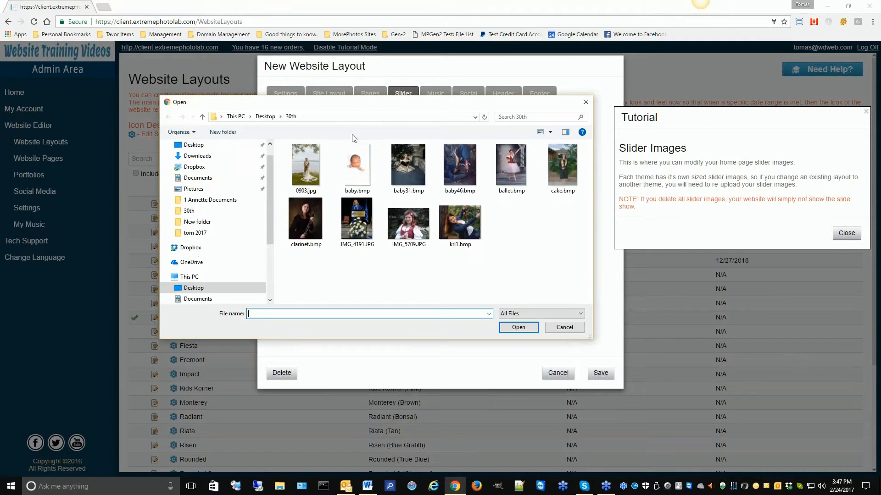
pyautogui.click(308, 170)
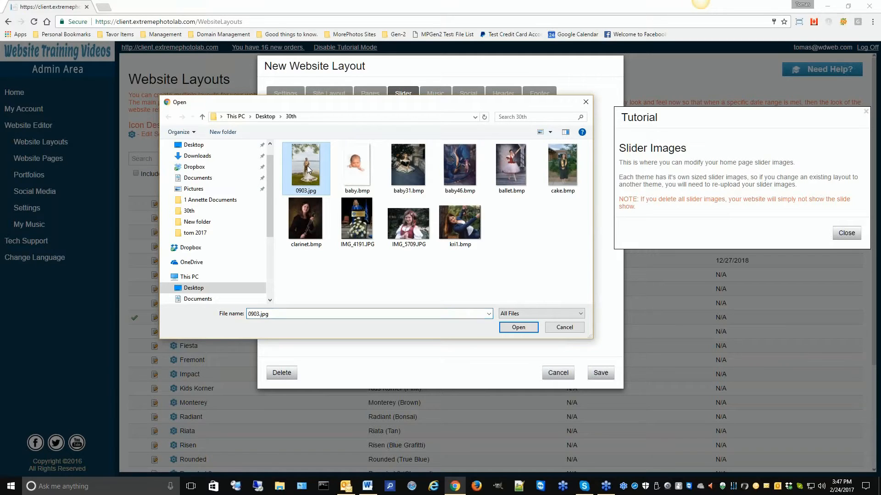
pyautogui.click(513, 328)
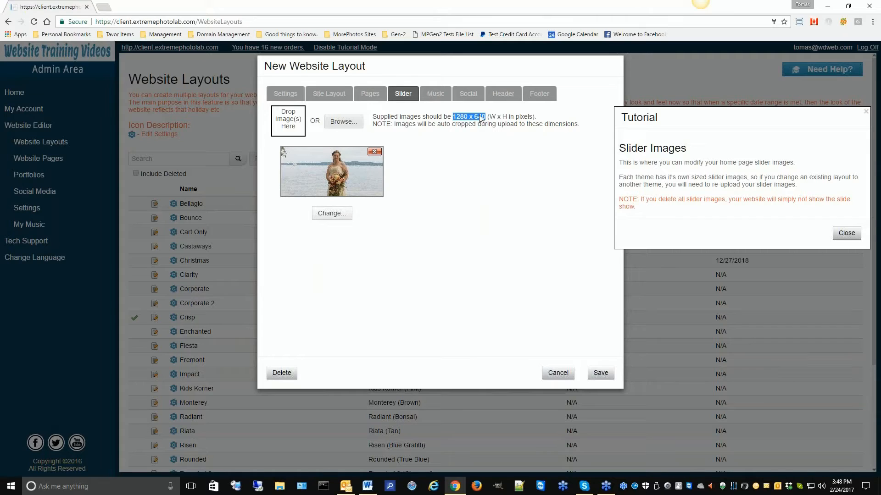
# - Upload IMG_5709.JPG from the 30th folder as a second slider image
pyautogui.click(343, 121)
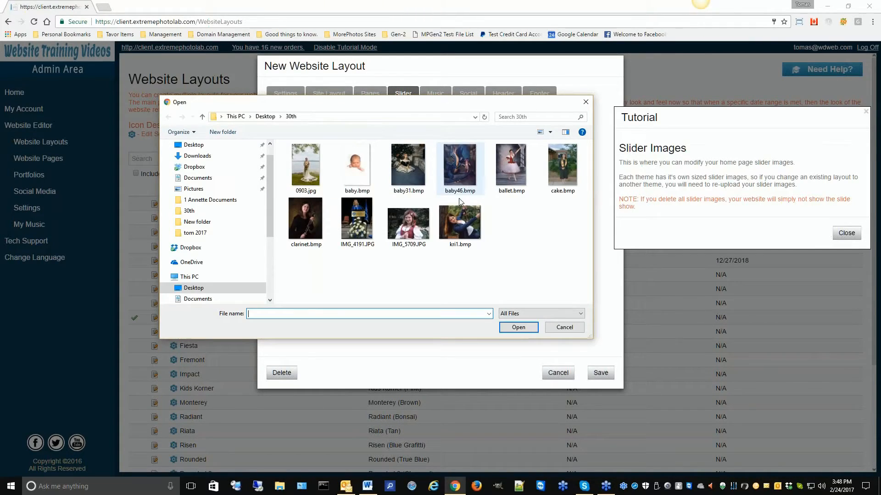
pyautogui.click(414, 229)
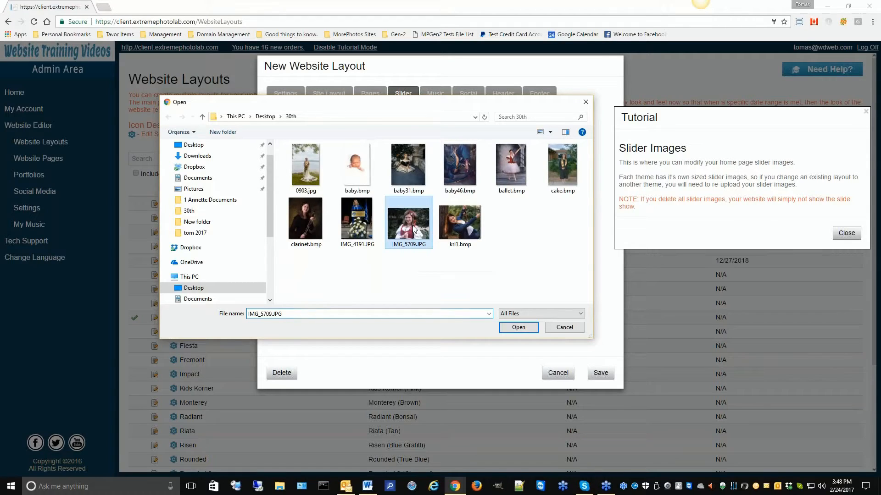
pyautogui.click(519, 328)
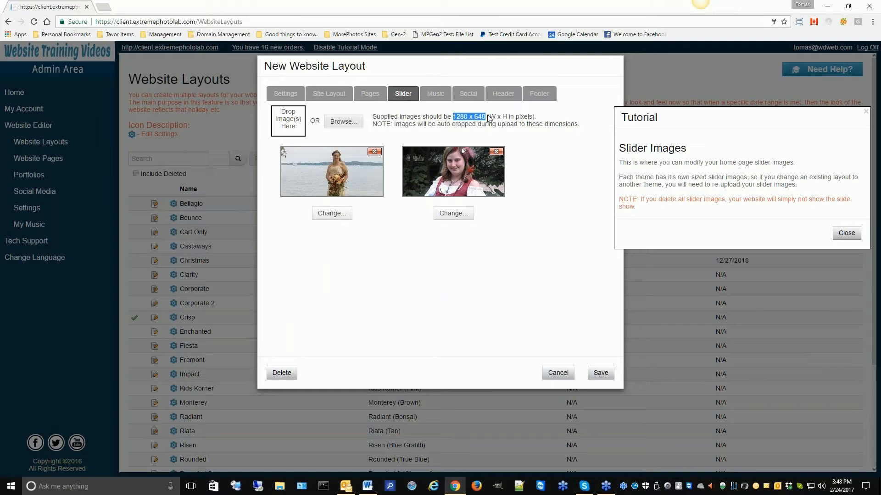
# - Examine the layout's music categories and view the My Music category
pyautogui.click(436, 94)
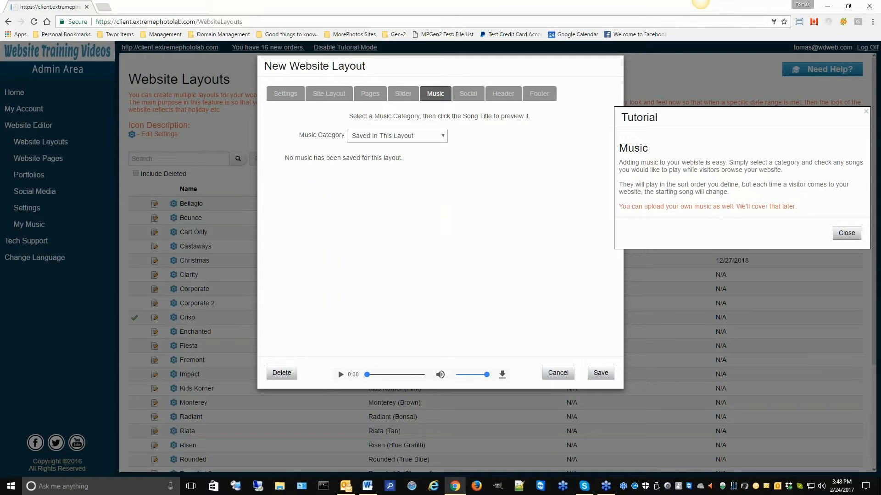
pyautogui.click(408, 137)
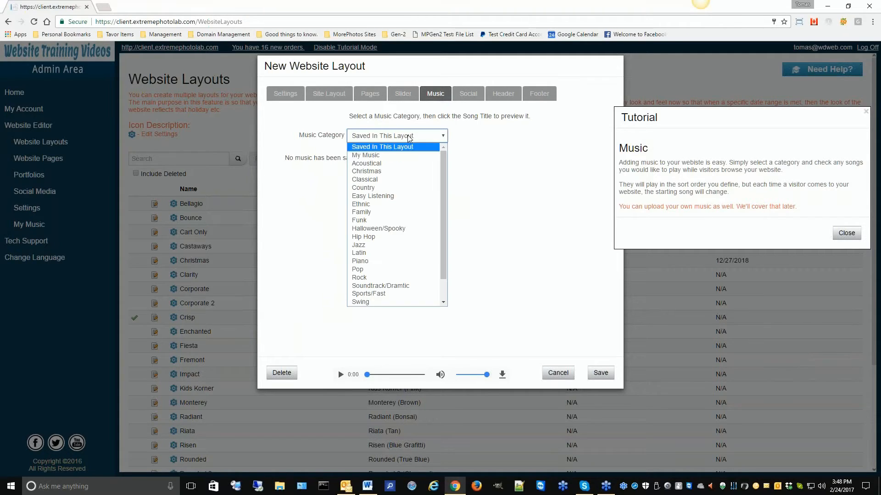
pyautogui.click(369, 156)
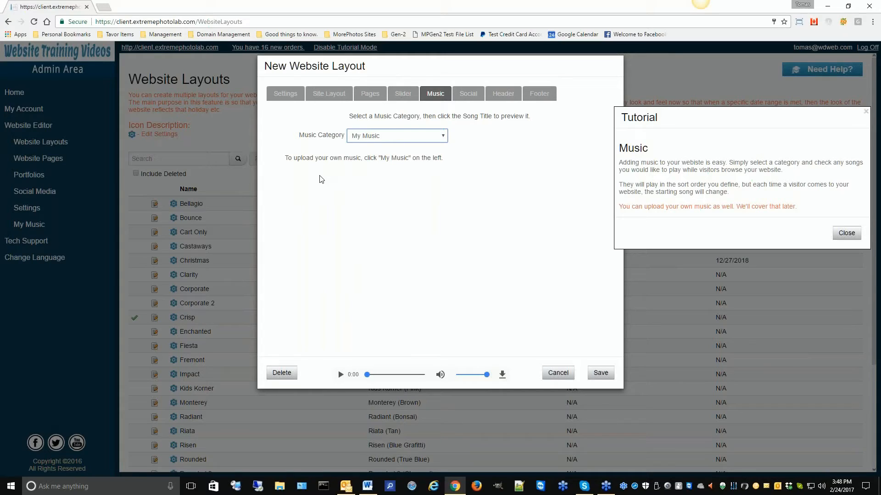
# - Include the Christmas songs Come All Ye Faithful, Dance Of The Sugar Plum Faires and its Short version in the layout's music
pyautogui.click(388, 136)
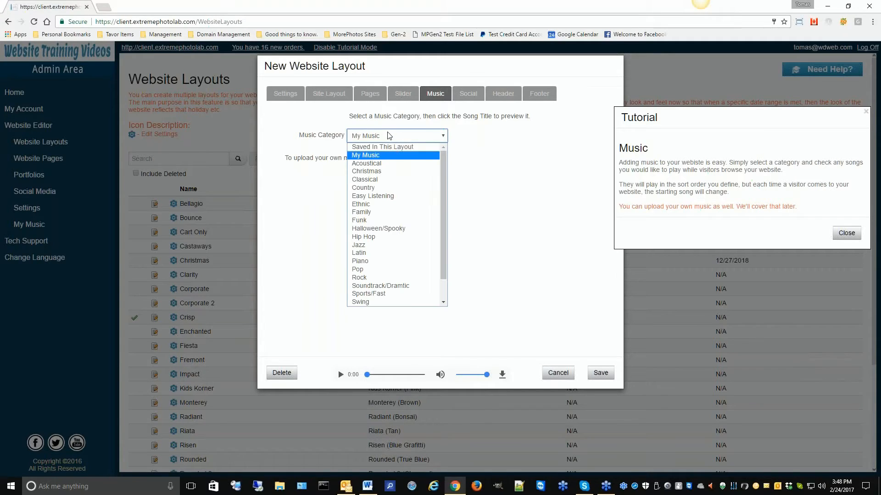
pyautogui.click(372, 173)
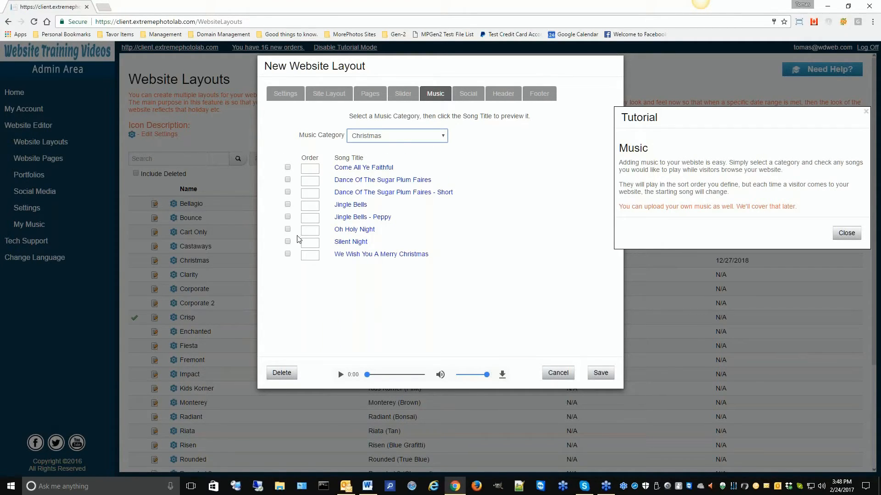
pyautogui.click(288, 167)
pyautogui.click(287, 179)
pyautogui.click(288, 192)
# - Enable the Facebook, Twitter and Google + social media links for the layout
pyautogui.click(469, 95)
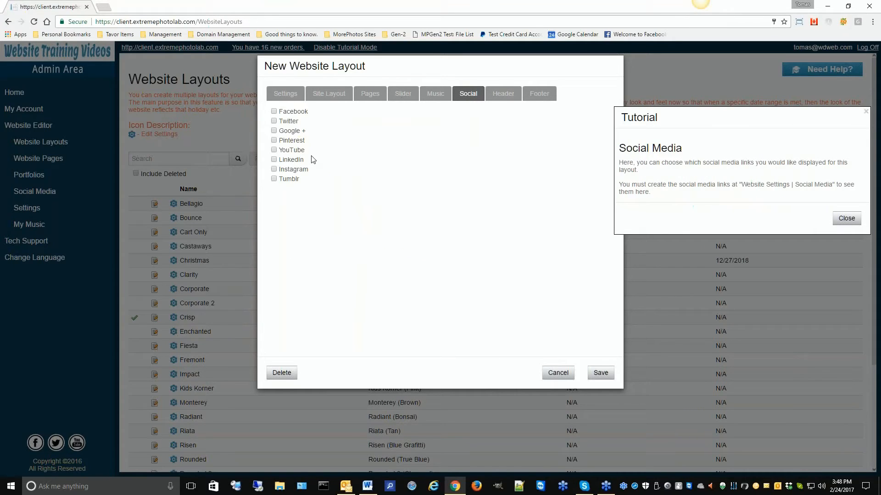
pyautogui.click(274, 111)
pyautogui.click(274, 120)
pyautogui.click(274, 130)
# - Change the layout's header text to "My Company" and apply it
pyautogui.click(504, 94)
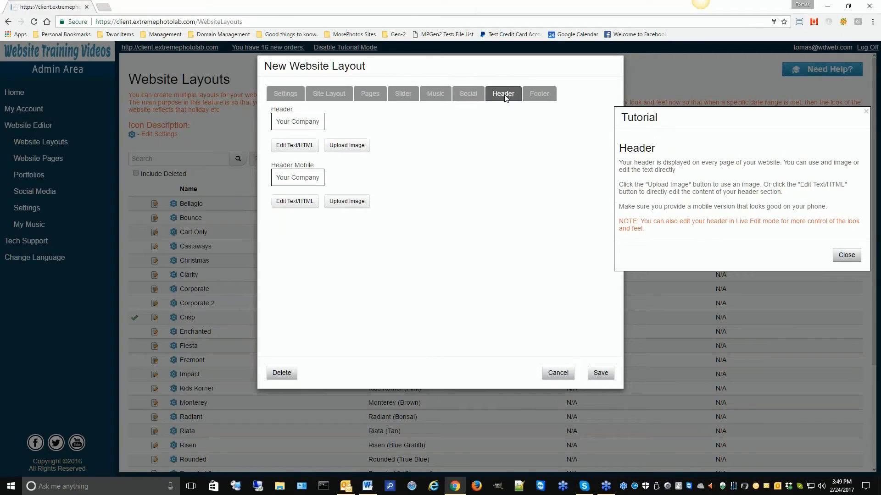
pyautogui.moveTo(277, 122); pyautogui.dragTo(323, 126)
pyautogui.click(289, 150)
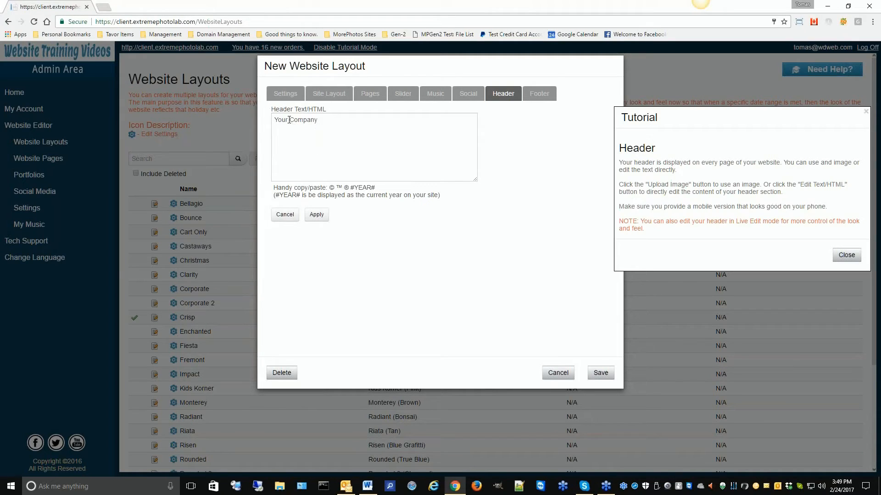
pyautogui.moveTo(289, 120); pyautogui.dragTo(252, 120)
pyautogui.write('Mu')
pyautogui.press('BackSpace')
pyautogui.write('y')
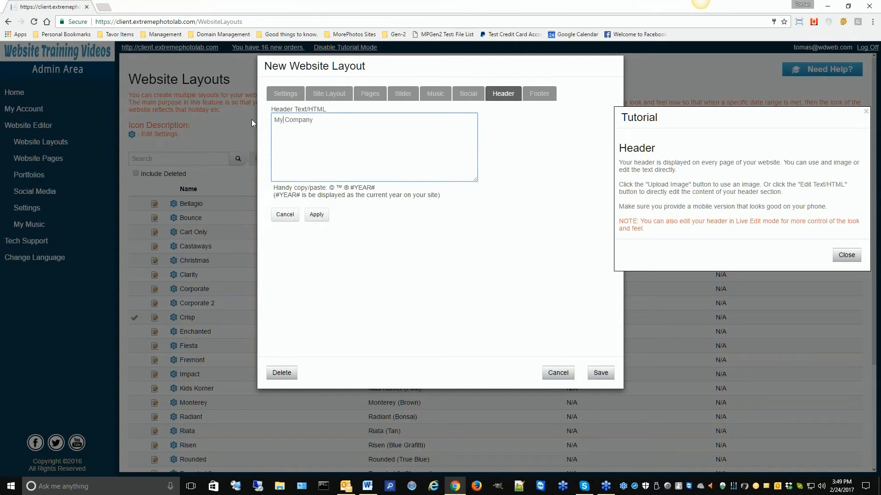
pyautogui.click(316, 213)
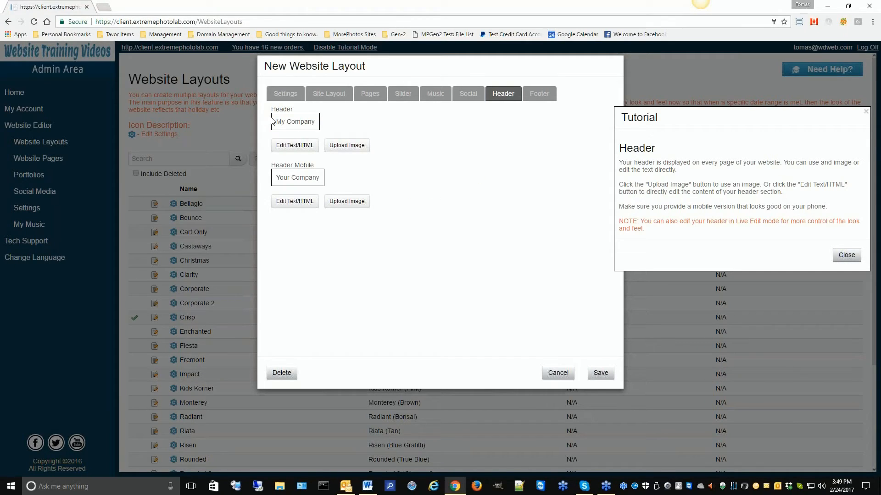
# - Upload the photo of the woman in the red bodice as the layout's header logo and apply it
pyautogui.click(347, 146)
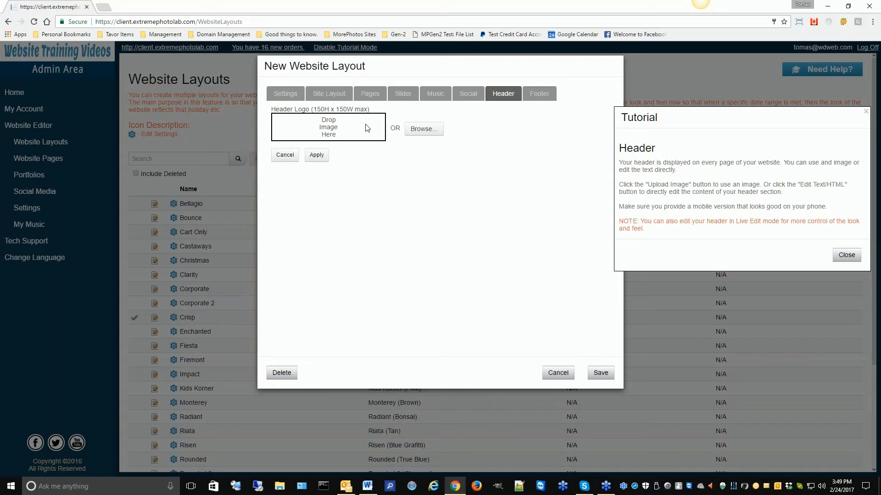
pyautogui.click(419, 130)
pyautogui.click(408, 224)
pyautogui.click(517, 327)
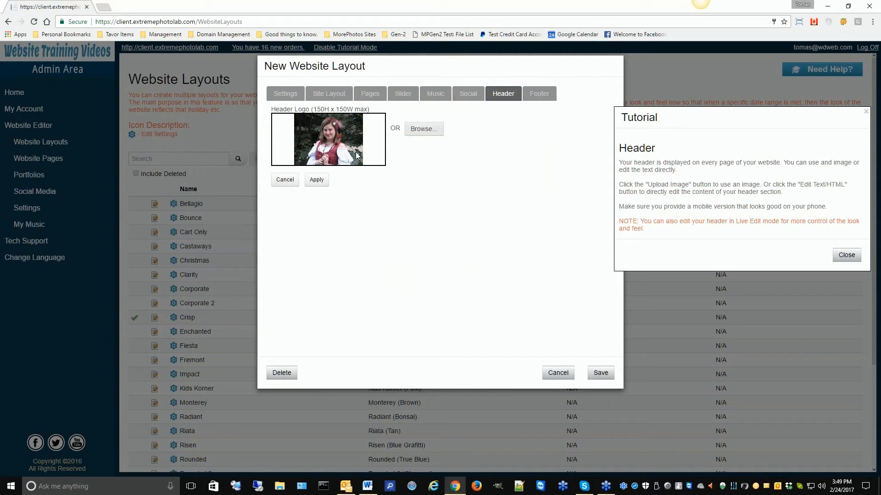
pyautogui.click(316, 180)
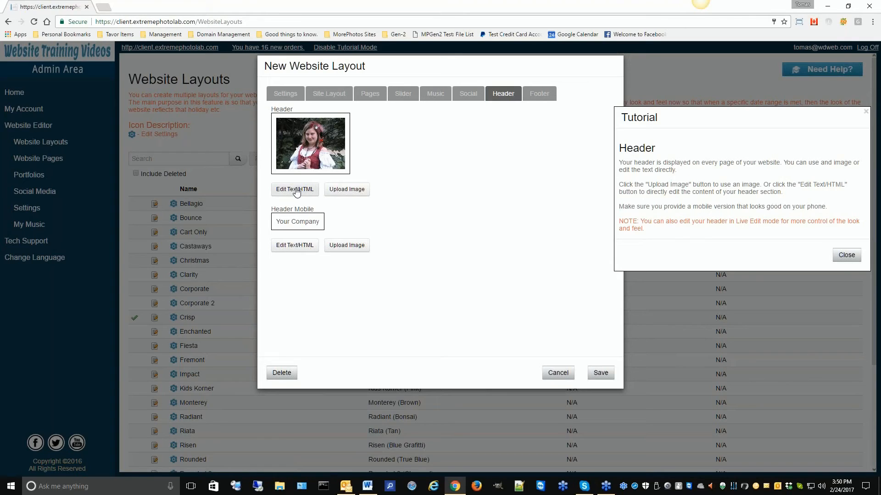
# - Format the mobile header text as a level-one heading, "<h1>Your Company</h1>", and apply it
pyautogui.click(295, 245)
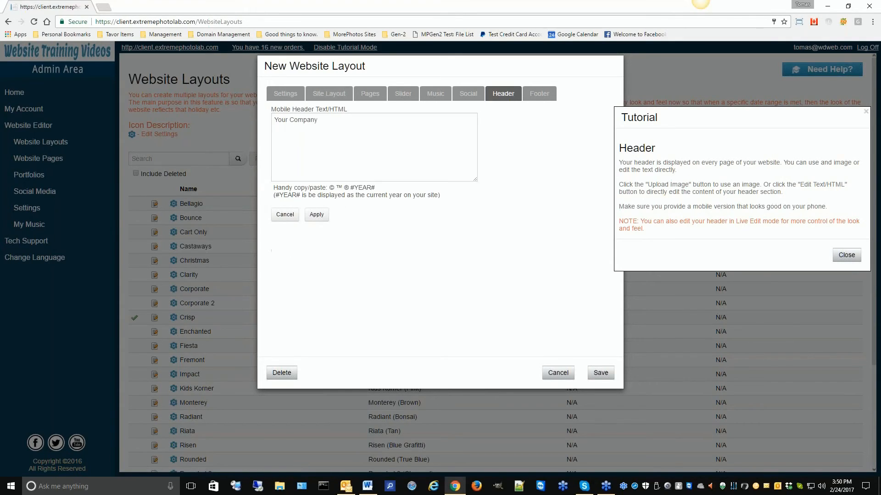
pyautogui.click(276, 118)
pyautogui.write('<h1>')
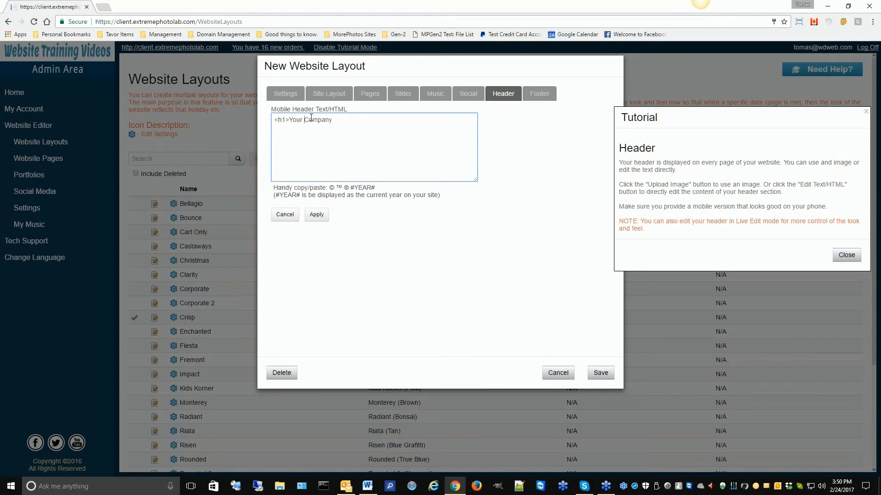
pyautogui.write('</h1>')
pyautogui.click(316, 216)
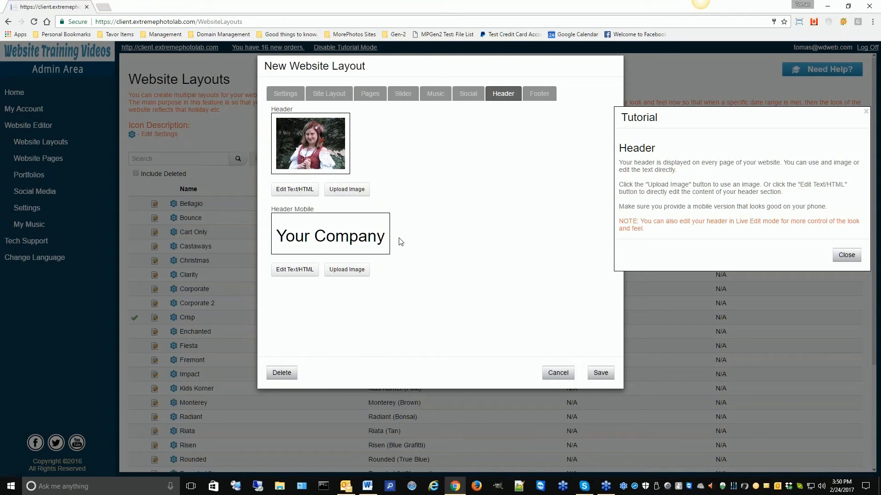
# - Append a hyphen and the company's phone number to the layout's footer copyright text and apply it
pyautogui.click(543, 96)
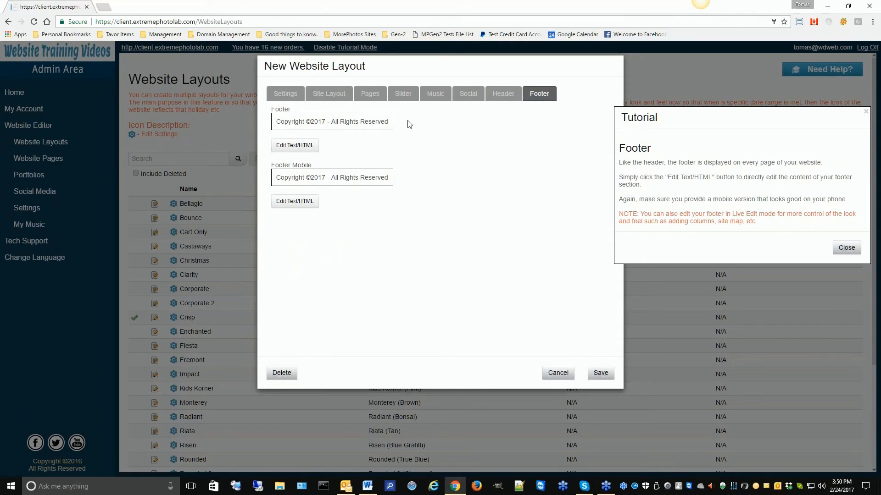
pyautogui.click(290, 146)
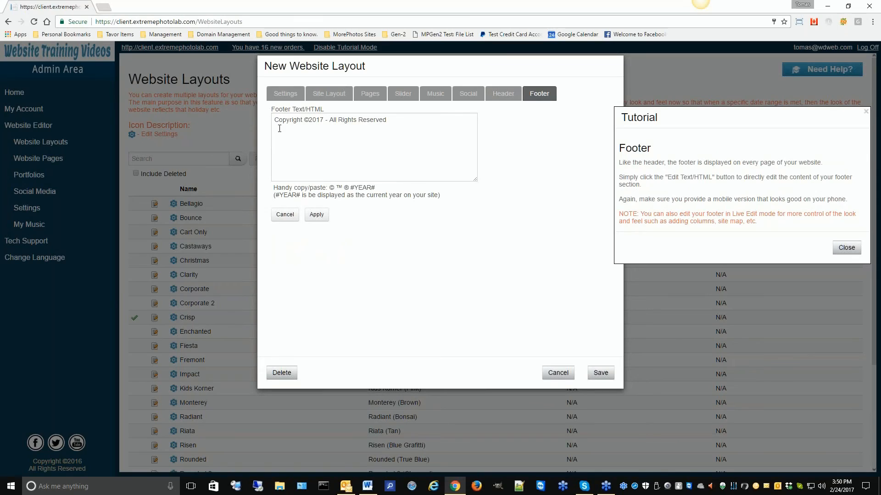
pyautogui.click(395, 120)
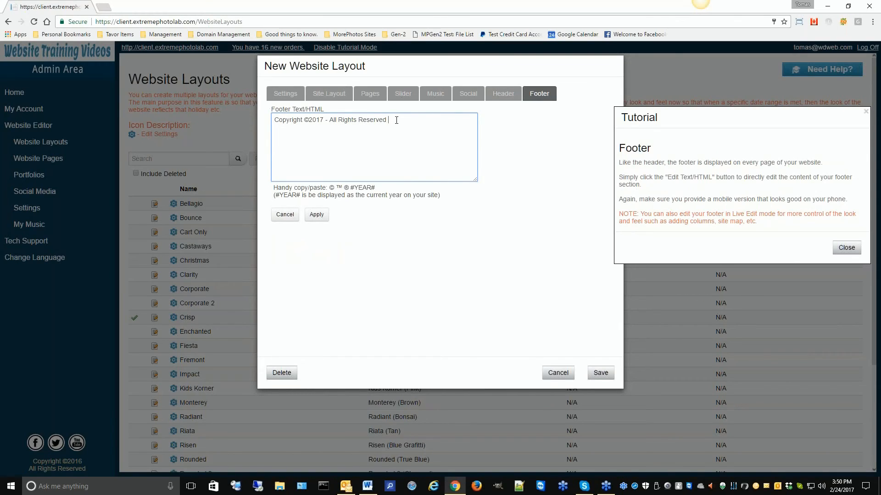
pyautogui.write('123-123-12344')
pyautogui.click(317, 215)
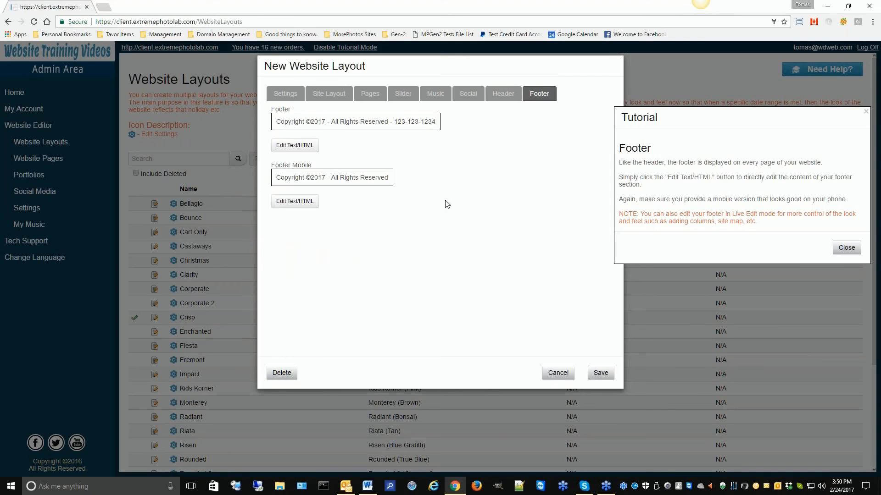
# - Save the new website layout and check the list of layouts for its entry
pyautogui.click(602, 374)
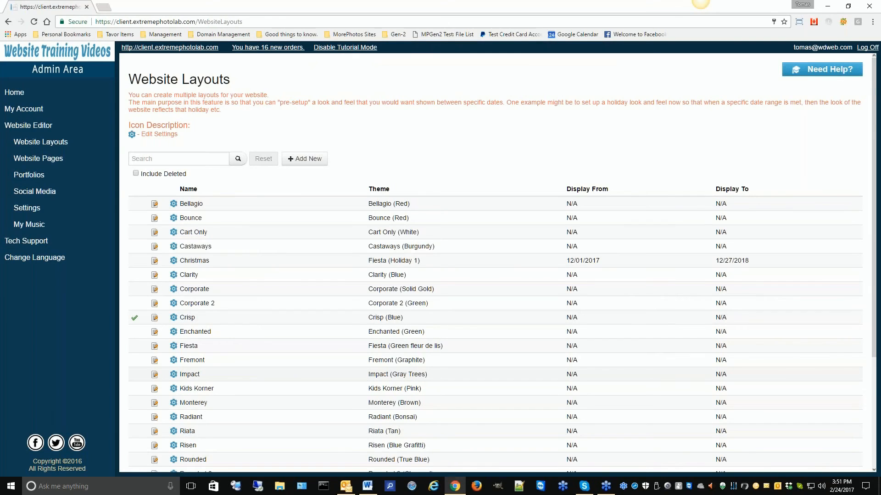
pyautogui.scroll(-3, 423, 216)
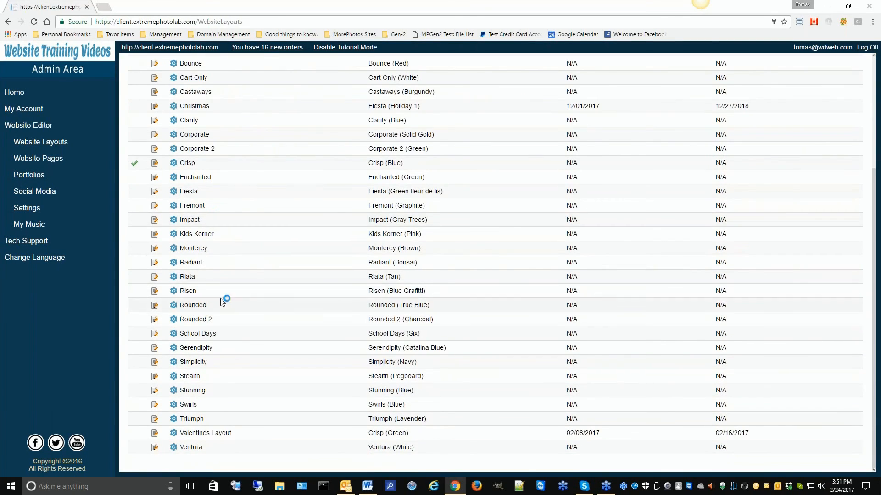
pyautogui.scroll(3, 289, 214)
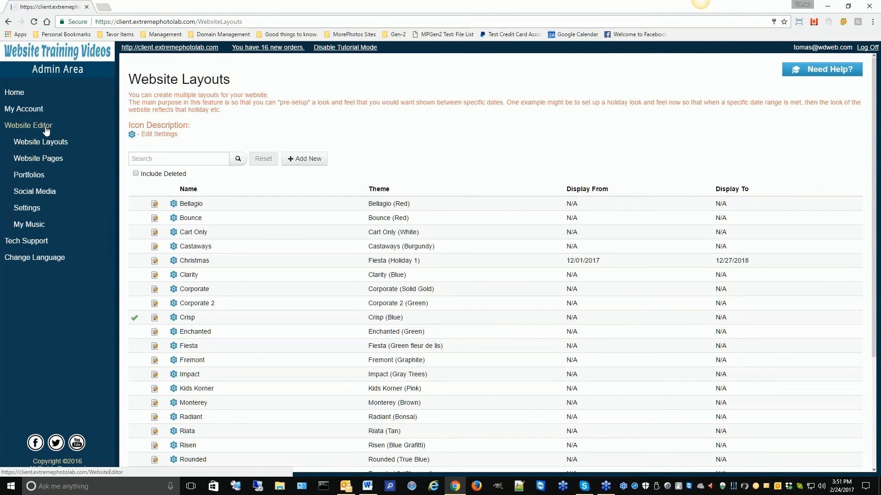
# - Open the Tech Support contact form for customer support
pyautogui.click(32, 243)
pyautogui.click(27, 159)
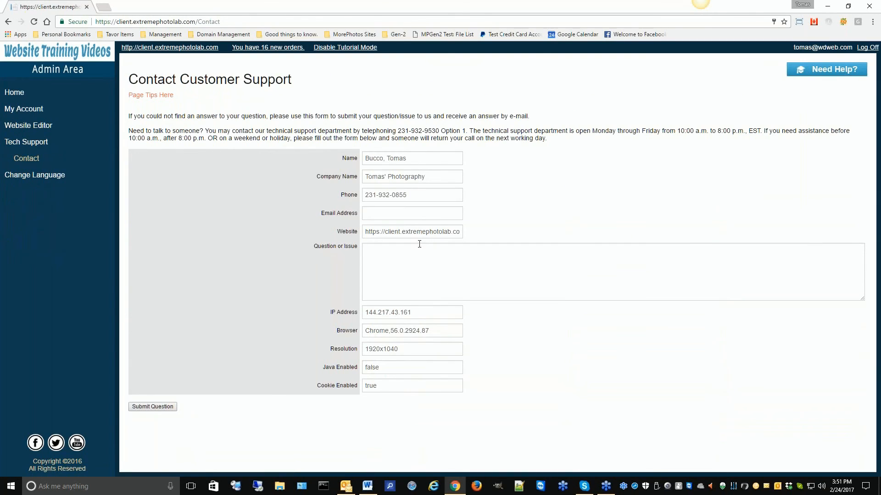